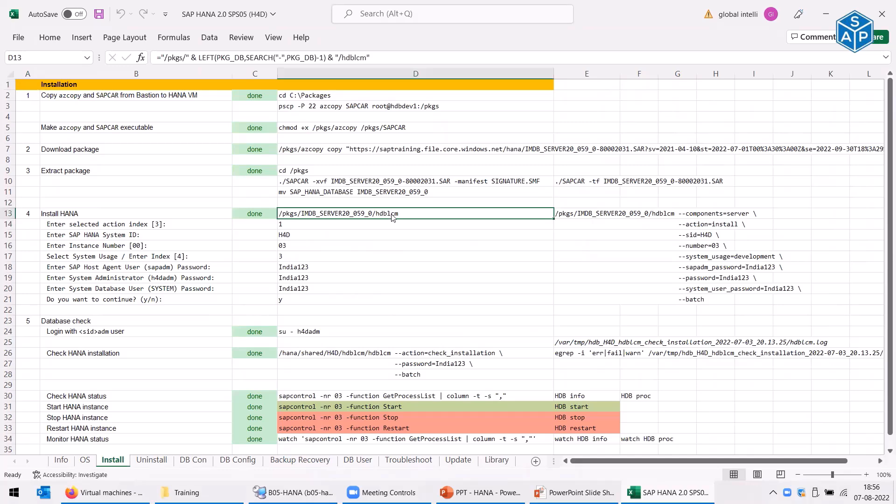
# - Switch from the Excel installation sheet to the HDBLCM user-interfaces slide show
pyautogui.hotkey('alt', 'Tab')
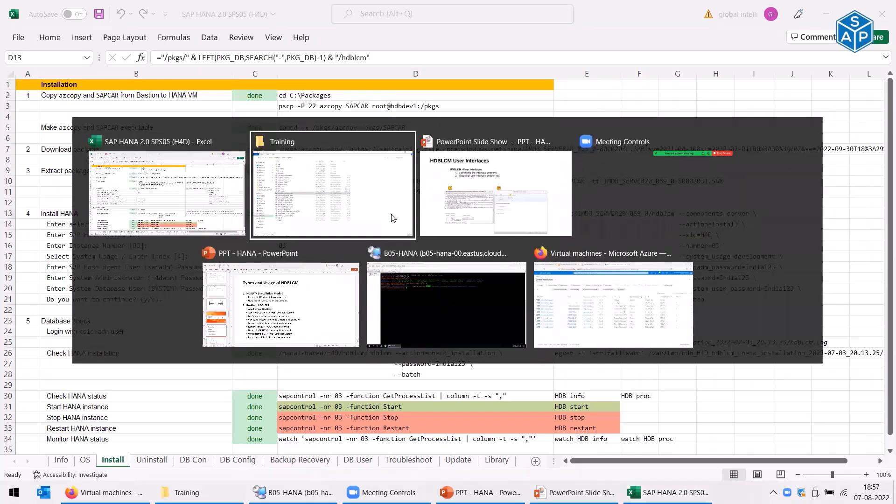
pyautogui.hotkey('alt', 'Tab')
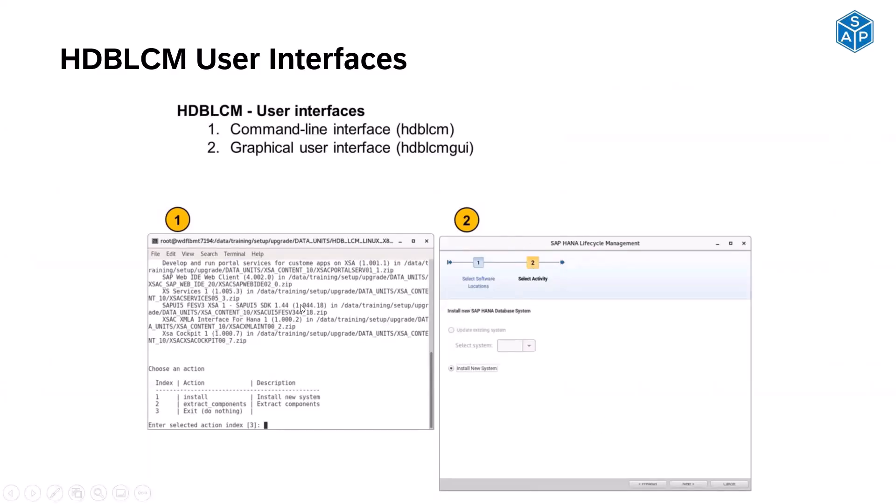
# - Switch back to the MTPuTTY terminal on hdbdev1 in the B05-HANA remote desktop
pyautogui.hotkey('alt', 'Tab')
pyautogui.hotkey('alt', 'Tab')
pyautogui.hotkey('alt', 'Tab')
pyautogui.hotkey('alt', 'Tab')
# - Return to the IMDB_SERVER20_059_0 directory, list it, and start ./hdblcm with no extra component locations
pyautogui.write('cd -')
pyautogui.press('Return')
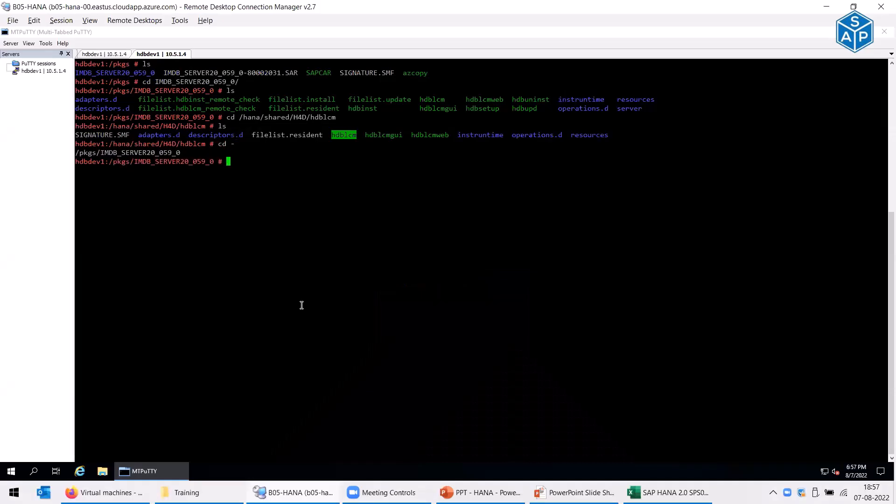
pyautogui.write('ls')
pyautogui.press('Return')
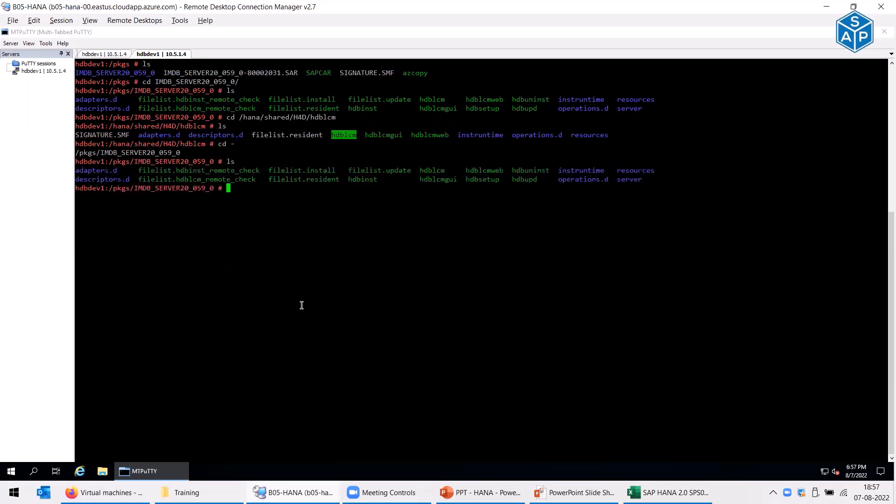
pyautogui.write('./hdblcm')
pyautogui.press('Return')
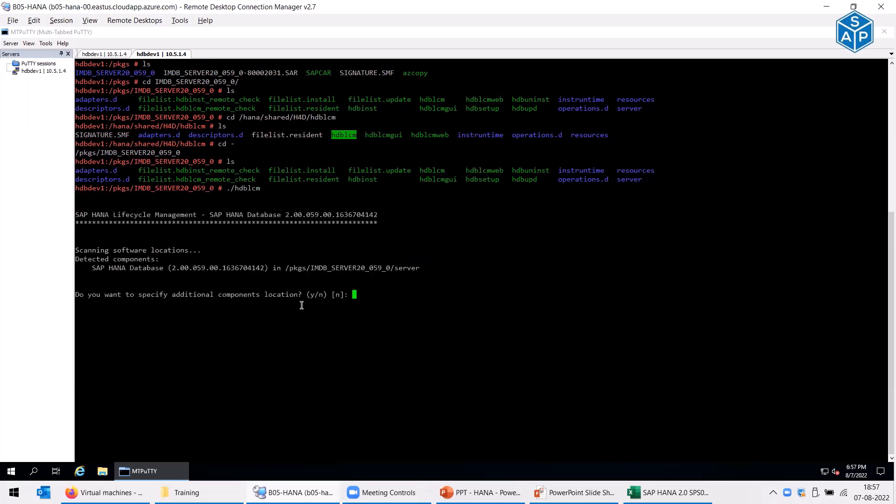
pyautogui.press('Return')
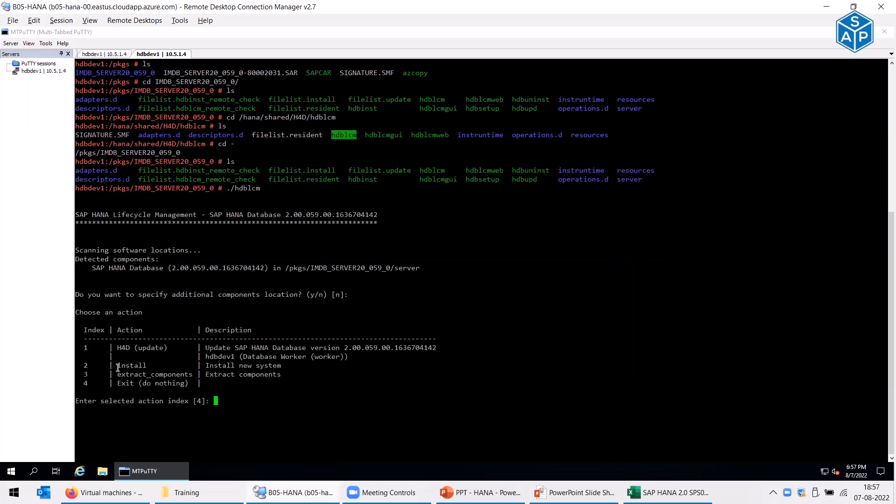
# - Point out hdblcm's install and H4D update actions and 059 version, then exit via option 4
pyautogui.moveTo(115, 366); pyautogui.dragTo(148, 369)
pyautogui.moveTo(119, 346); pyautogui.dragTo(370, 349)
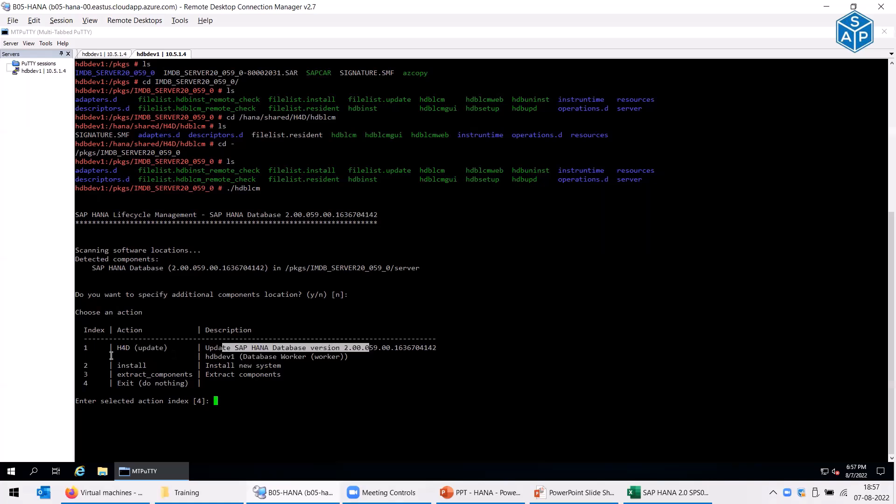
pyautogui.moveTo(365, 348); pyautogui.dragTo(376, 347)
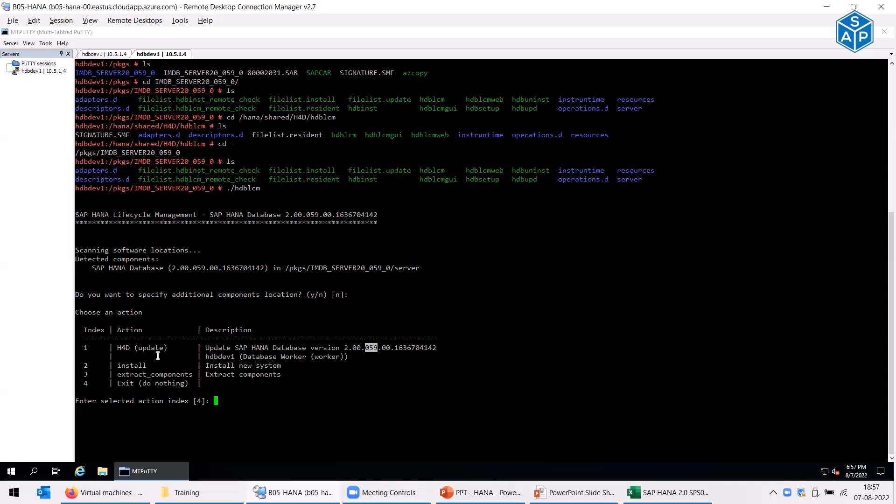
pyautogui.moveTo(174, 269); pyautogui.dragTo(264, 267)
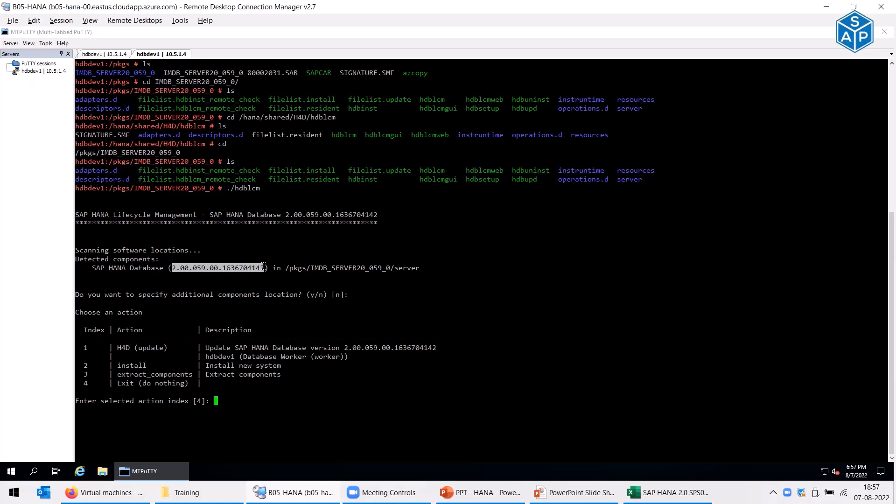
pyautogui.doubleClick(123, 366)
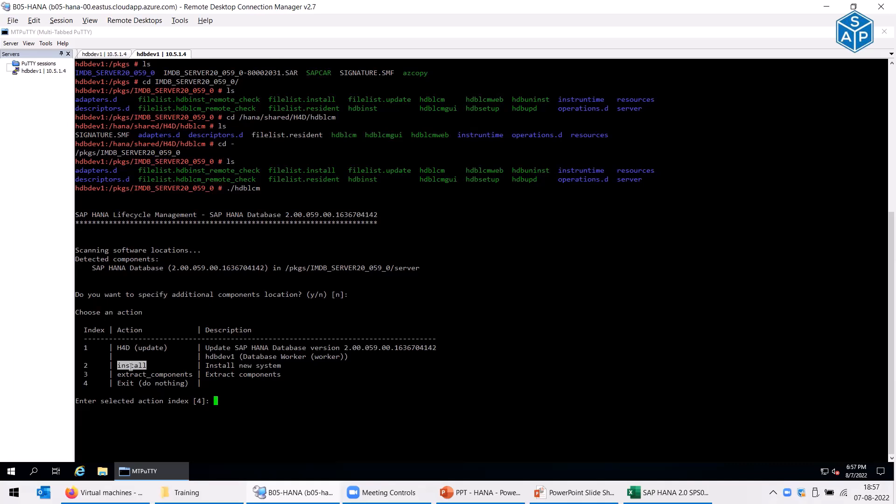
pyautogui.doubleClick(152, 348)
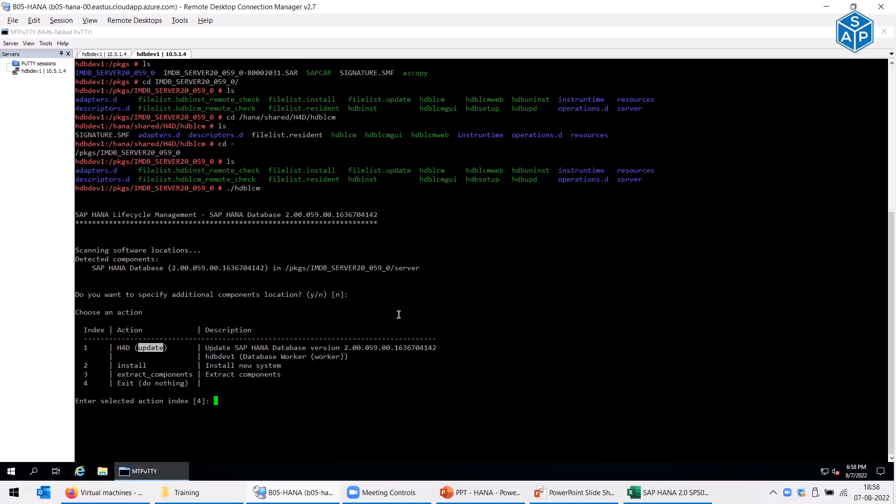
pyautogui.moveTo(85, 384); pyautogui.dragTo(194, 385)
pyautogui.press('Return')
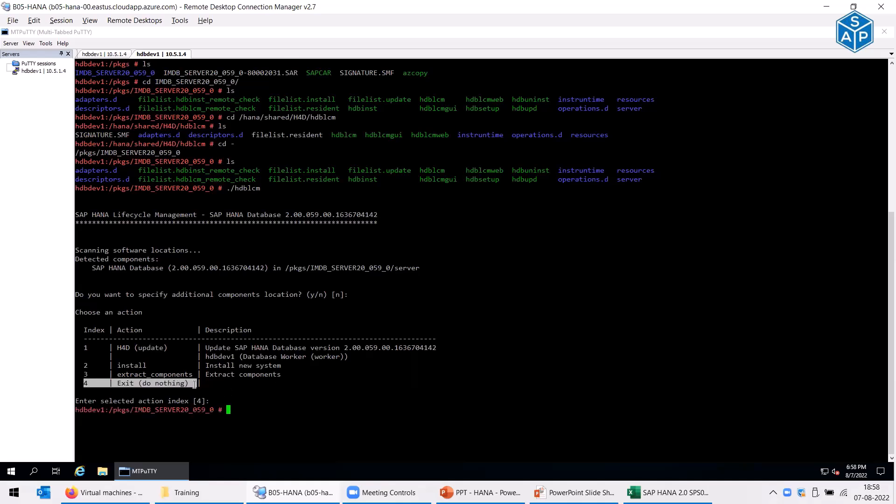
# - Clear the terminal and list the package directory contents
pyautogui.write('ls')
pyautogui.press('Return')
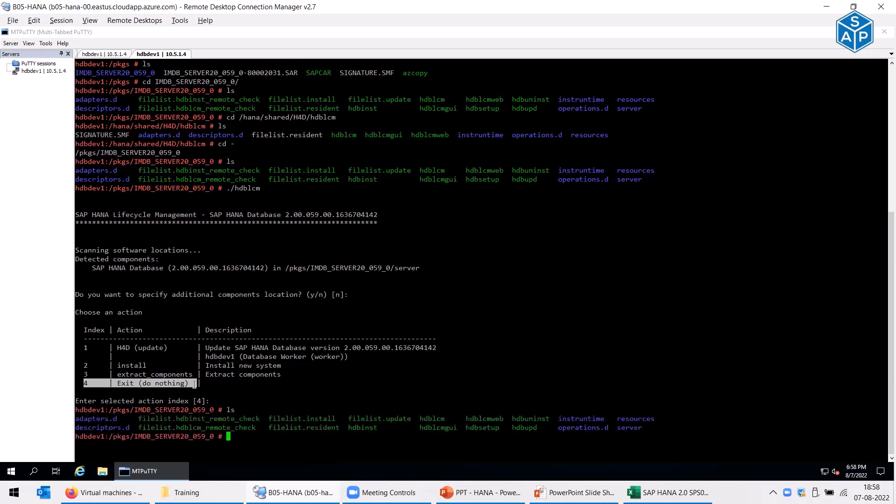
pyautogui.hotkey('ctrl', 'l')
pyautogui.write('ls')
pyautogui.press('Return')
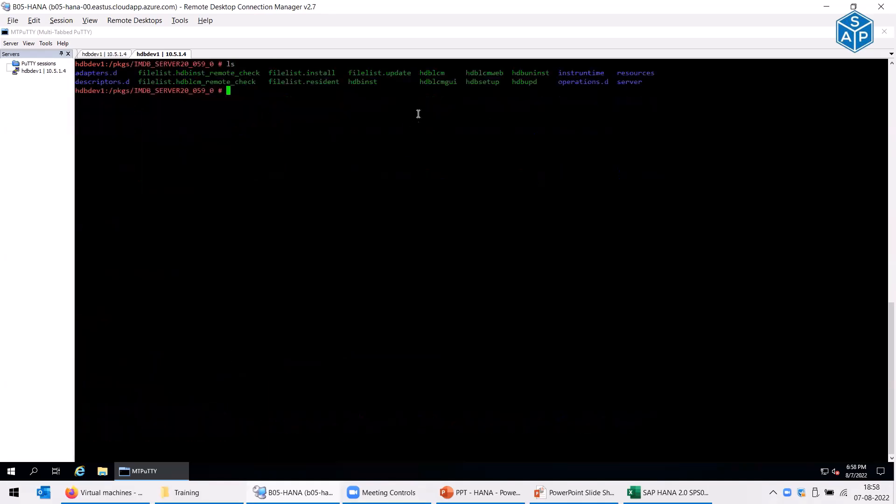
# - Launch ./hdblcmgui, which fails on a missing libXxf86vm Wx library
pyautogui.doubleClick(435, 83)
pyautogui.write('./hdb')
pyautogui.write('g')
pyautogui.press('BackSpace')
pyautogui.press('BackSpace')
pyautogui.write('blcmg')
pyautogui.press('Tab')
pyautogui.press('Return')
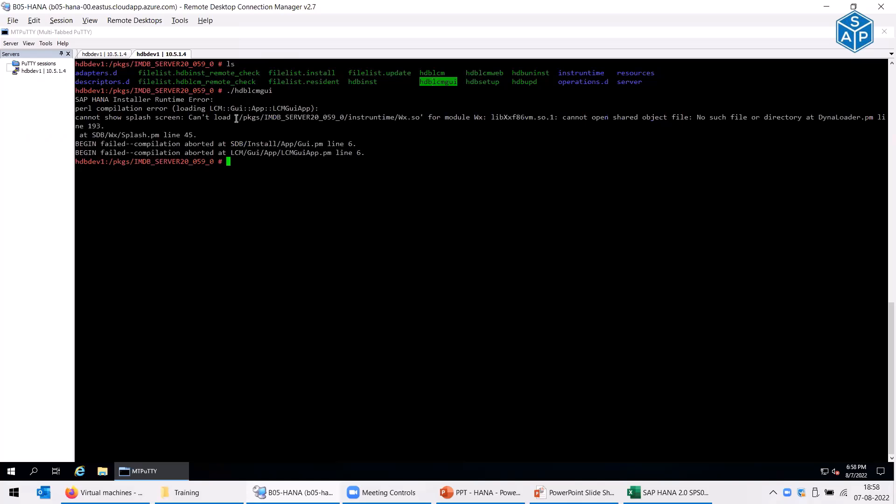
pyautogui.moveTo(239, 118); pyautogui.dragTo(417, 115)
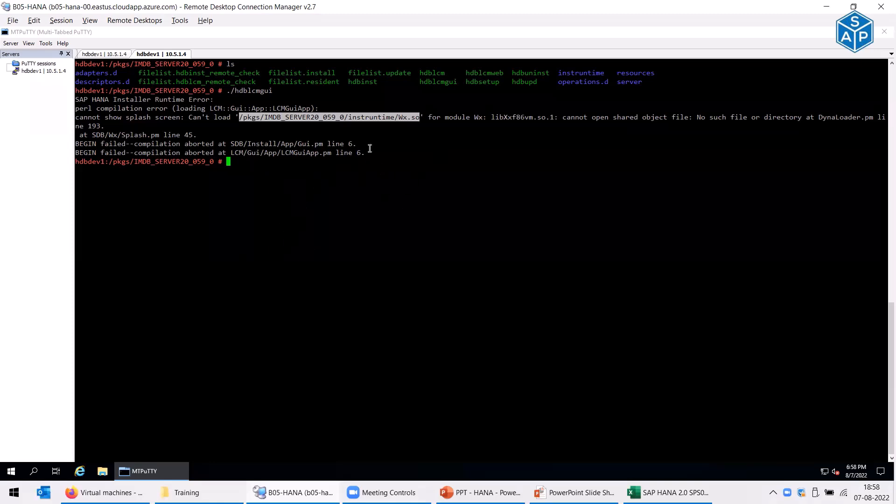
# - List the contents of /pkgs and switch to the Excel runbook
pyautogui.write('ls /pkgs/')
pyautogui.press('Return')
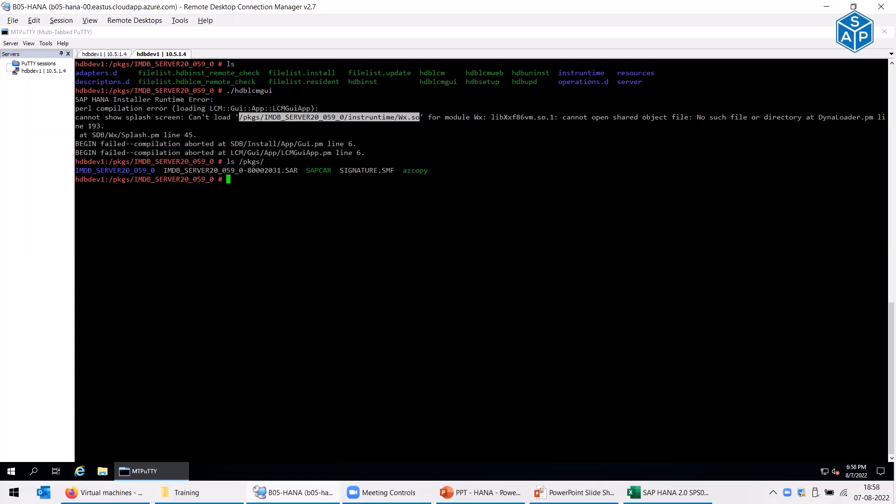
pyautogui.click(668, 493)
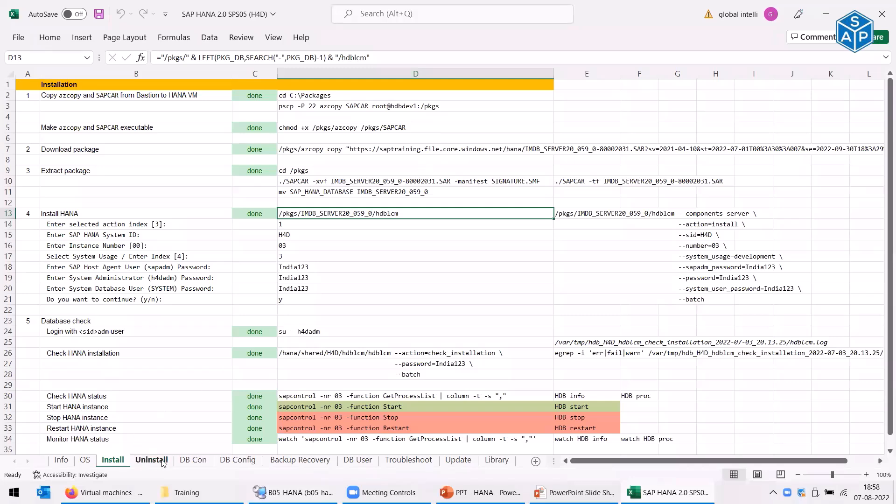
# - Check the DB Con sheet, view the Update sheet's IMDB_SERVER20_061_0 steps, then return to the terminal
pyautogui.click(193, 460)
pyautogui.scroll(-2, 362, 159)
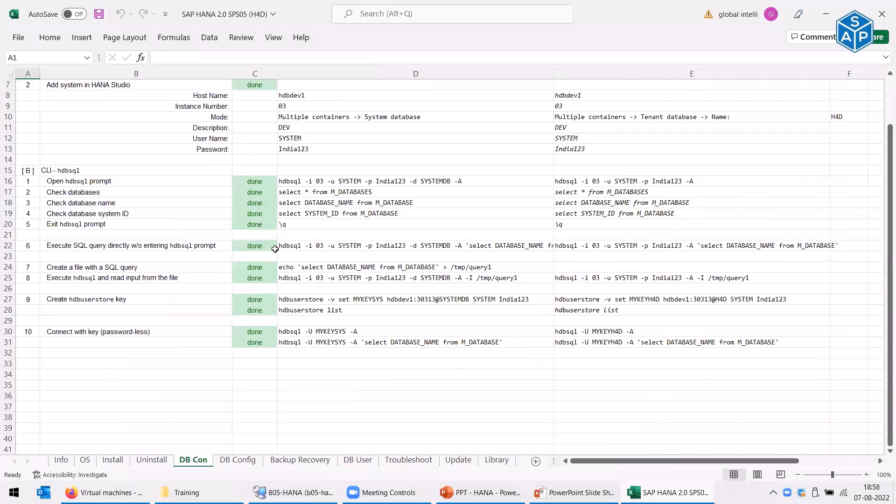
pyautogui.scroll(2, 275, 249)
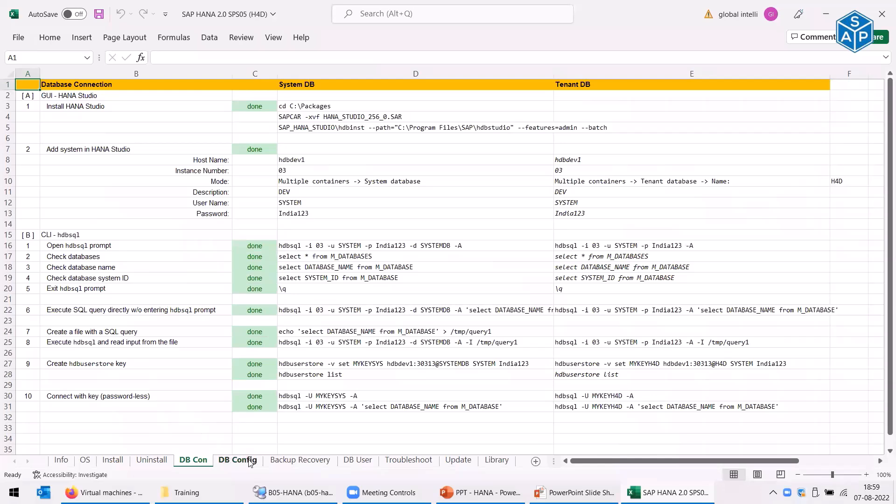
pyautogui.click(458, 460)
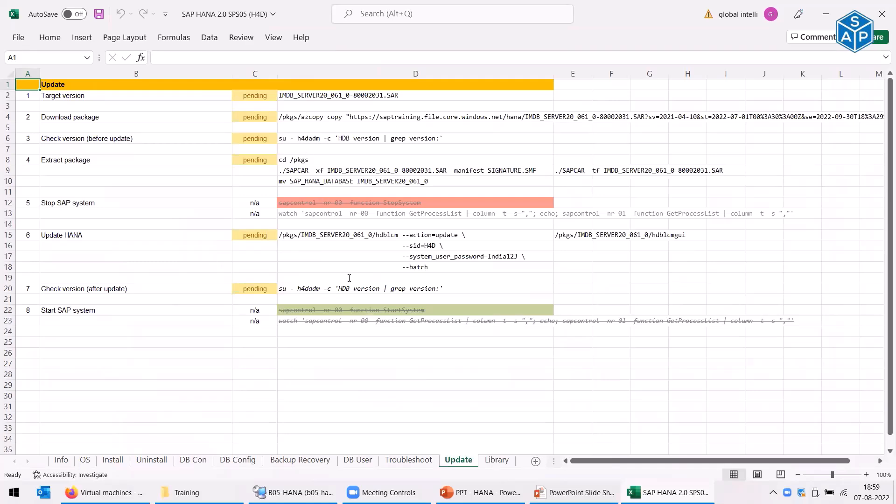
pyautogui.hotkey('alt', 'Tab')
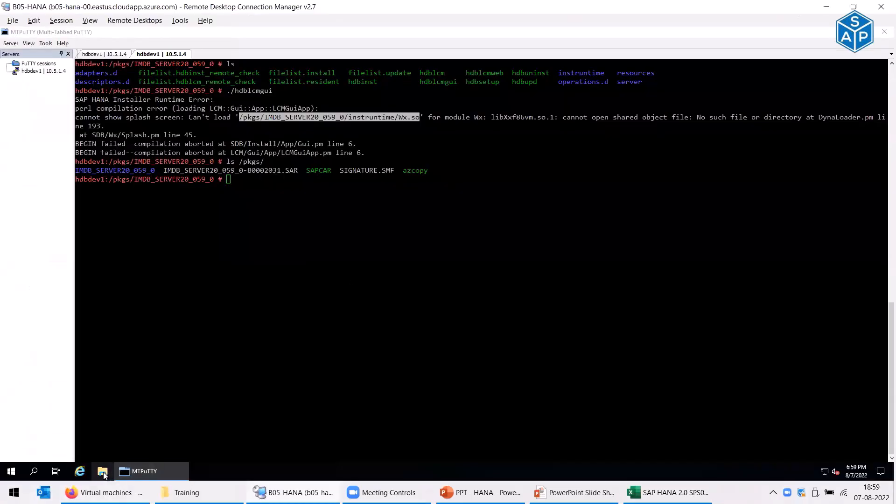
# - Locate libXxf86vm1-1.1.4-1.23.x86_64.rpm in C:\Packages via File Explorer, then minimize the window
pyautogui.click(103, 472)
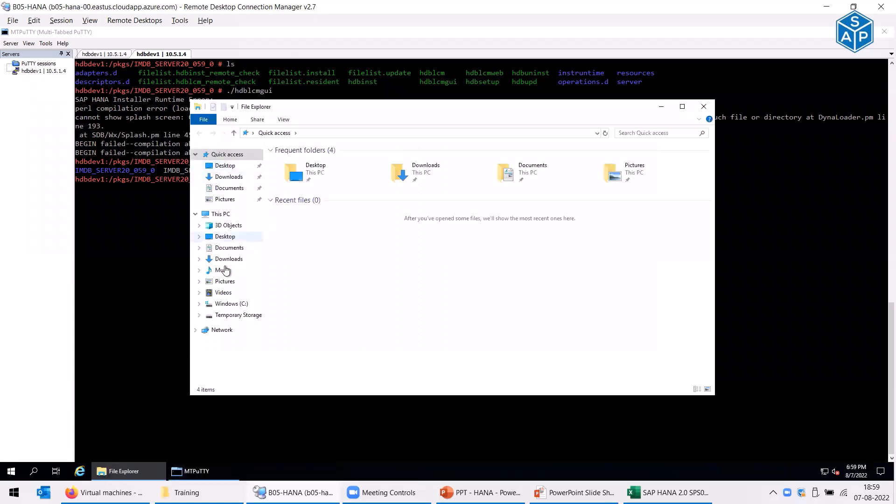
pyautogui.click(231, 304)
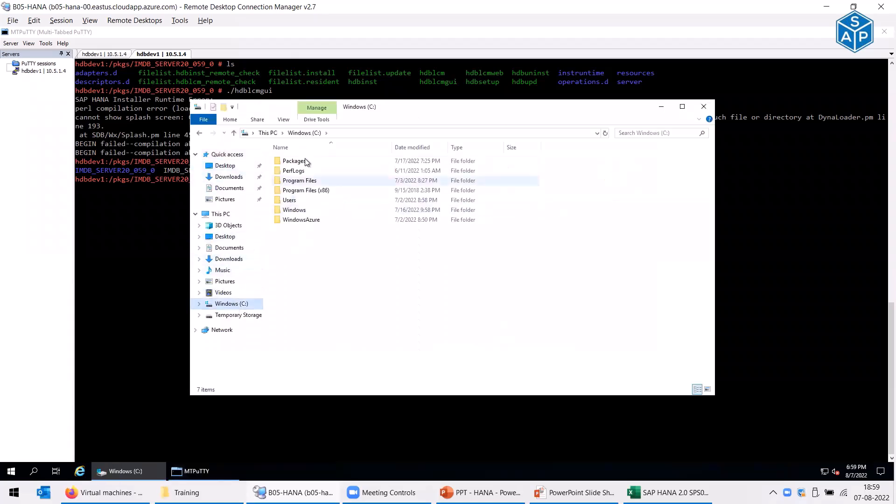
pyautogui.doubleClick(294, 160)
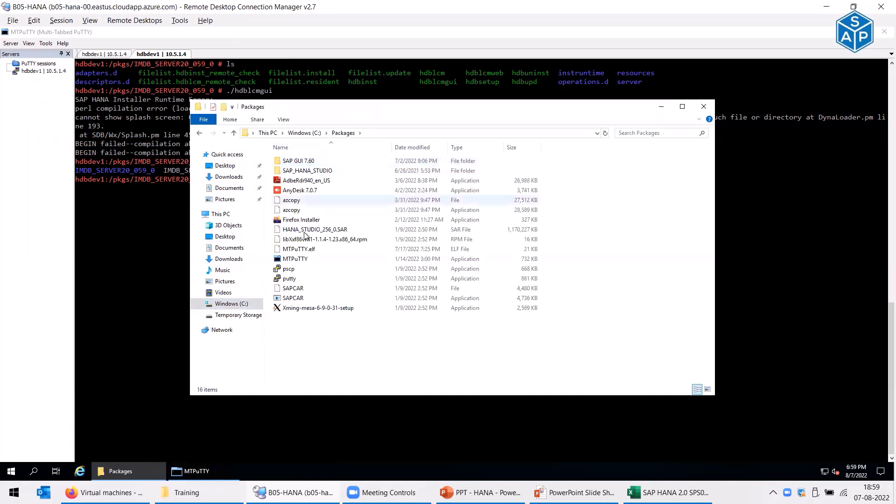
pyautogui.click(302, 243)
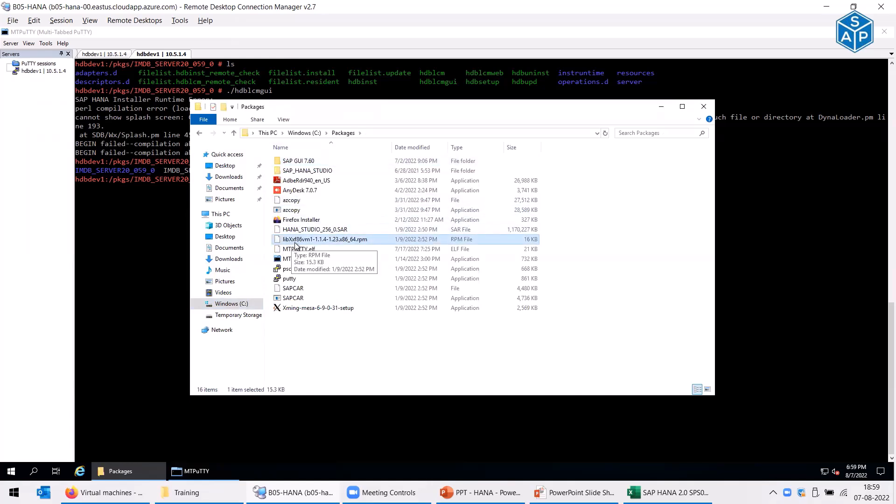
pyautogui.click(682, 107)
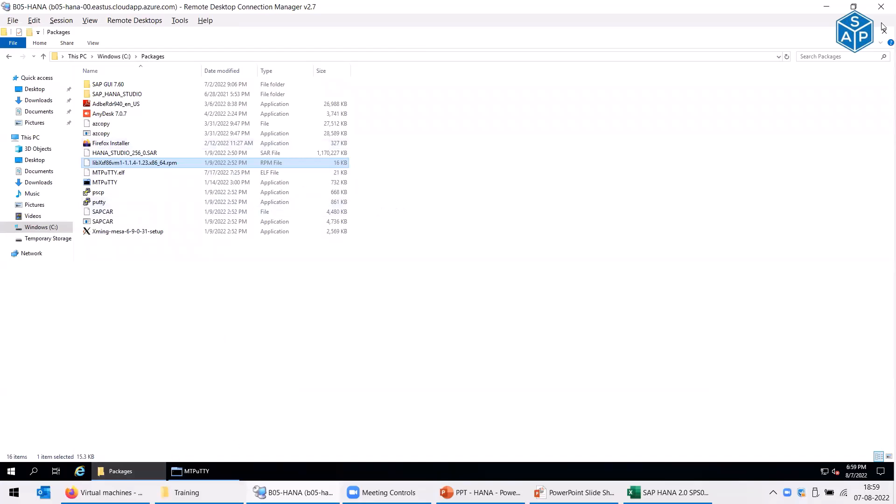
pyautogui.click(842, 32)
# - Run xterm in MTPuTTY, which fails because the X11 connection is refused
pyautogui.click(353, 244)
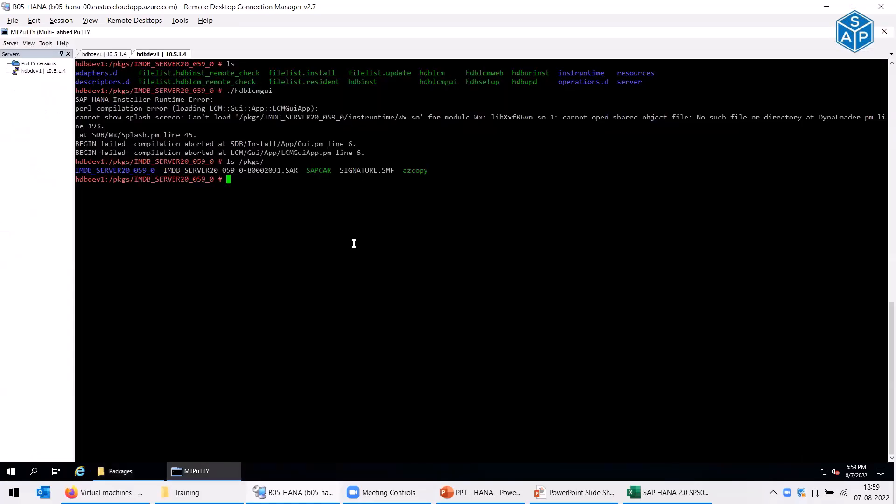
pyautogui.write('xc')
pyautogui.press('BackSpace')
pyautogui.write('term')
pyautogui.press('Return')
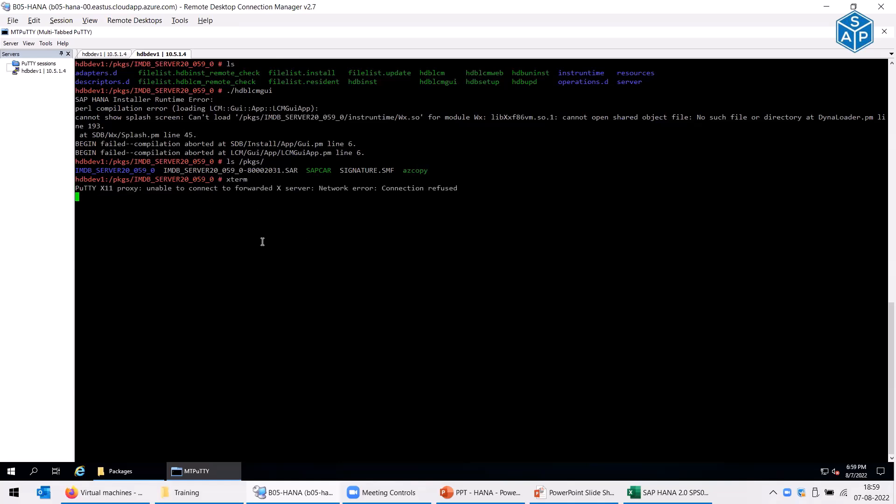
# - Search the Start menu for xterm and Xming, find nothing, and return to the Packages folder
pyautogui.click(12, 473)
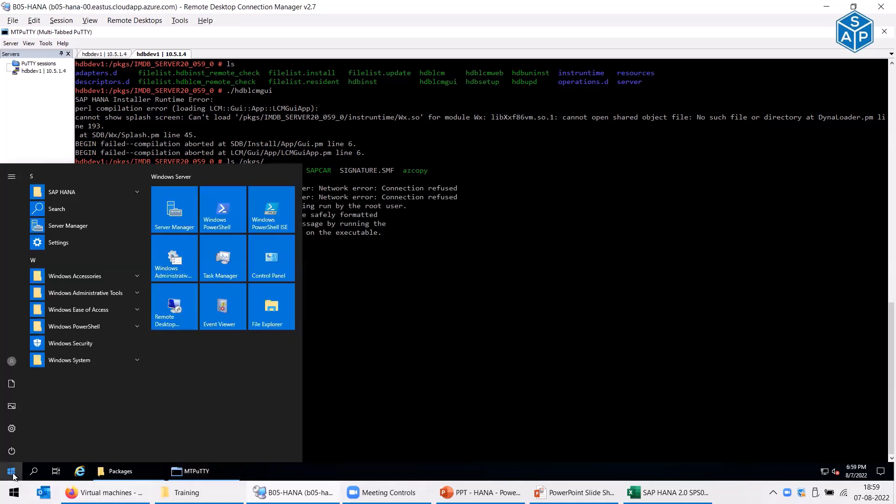
pyautogui.write('xter')
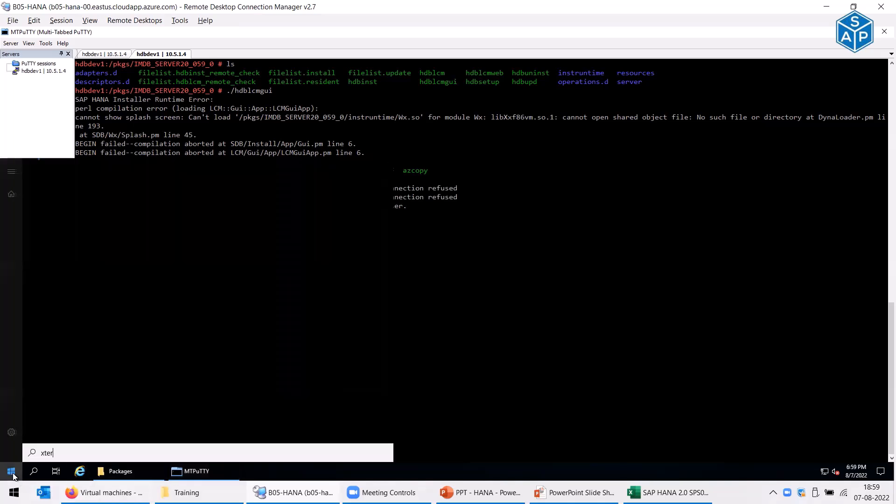
pyautogui.press('BackSpace')
pyautogui.write('min')
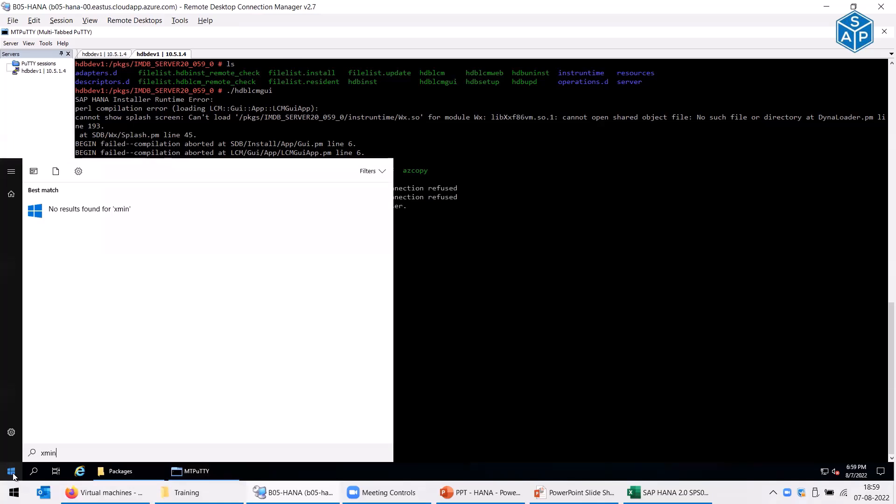
pyautogui.click(13, 476)
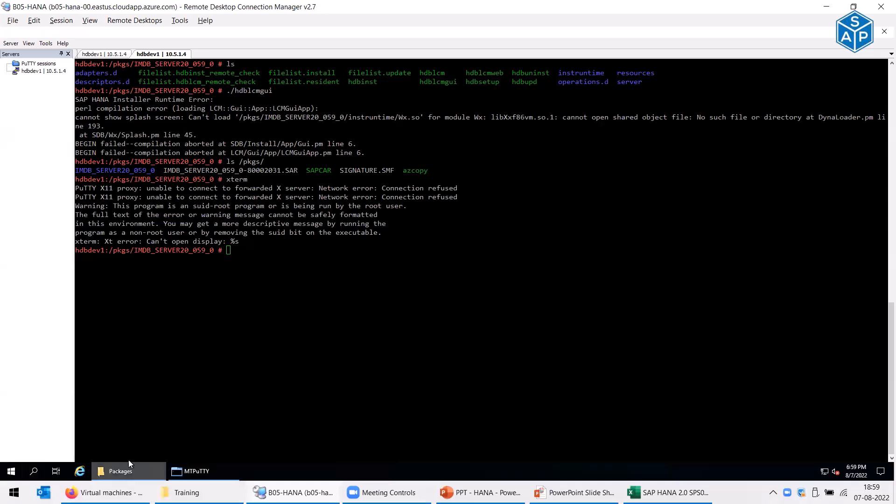
pyautogui.click(122, 472)
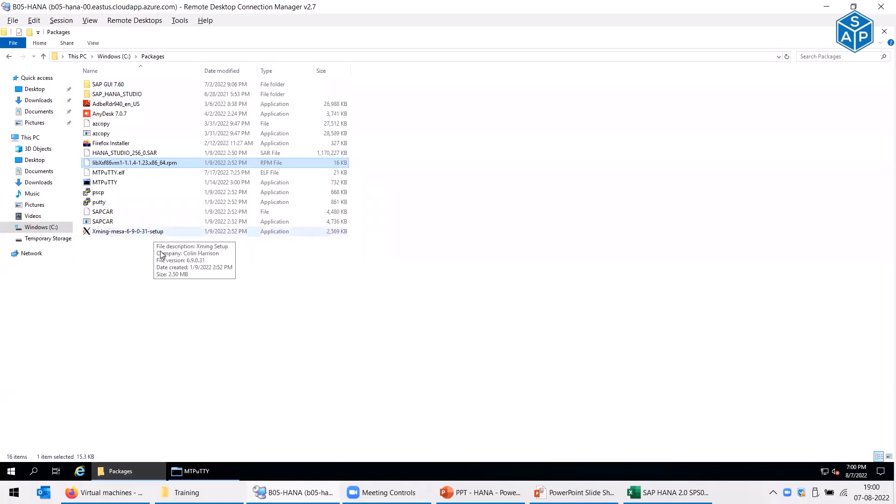
# - Select the Xming-mesa-6-9-0-31-setup installer in the C:\Packages folder
pyautogui.moveTo(216, 476)
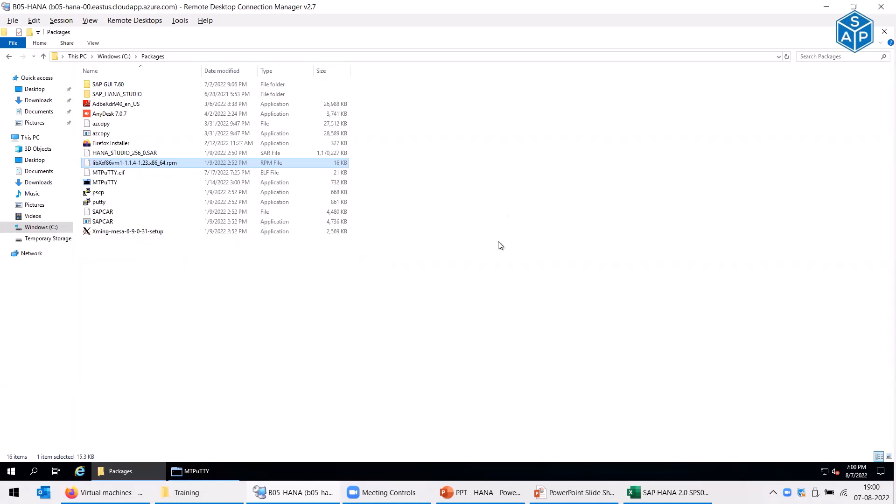
pyautogui.click(99, 232)
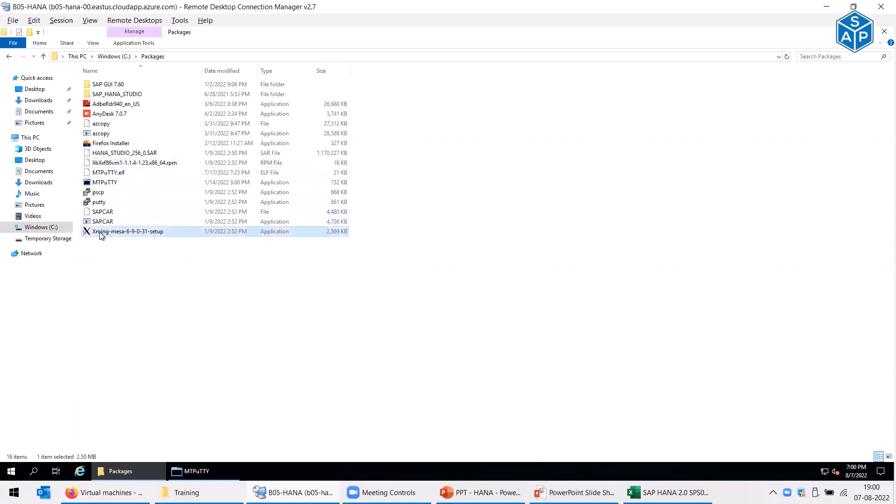
# - Run Xming-mesa setup with default location, Compact type, default Start Menu folder and an extra icon
pyautogui.doubleClick(124, 232)
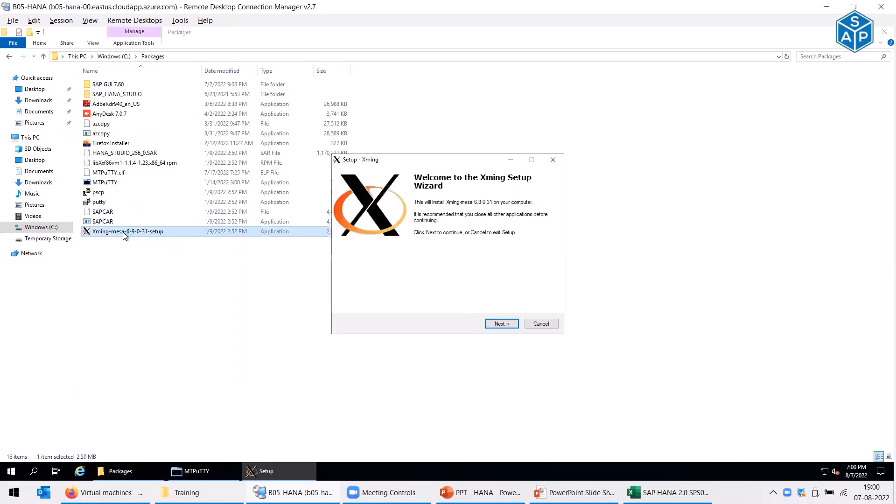
pyautogui.click(499, 325)
pyautogui.click(499, 324)
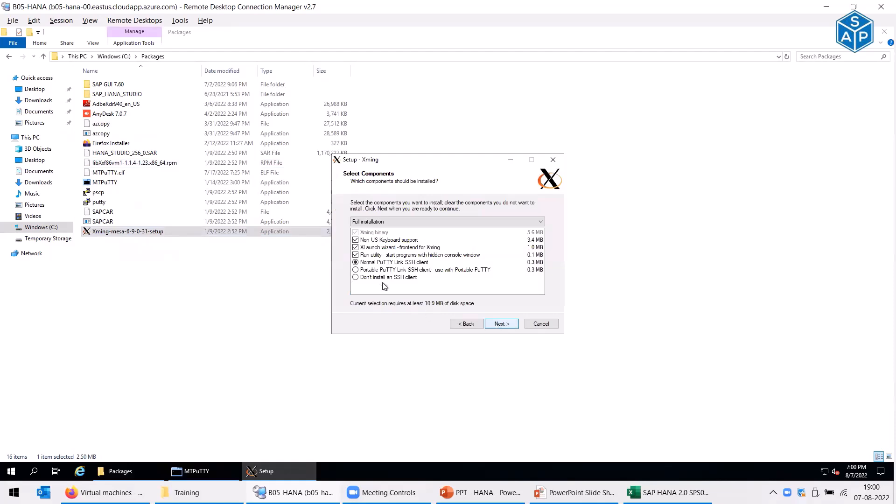
pyautogui.click(394, 222)
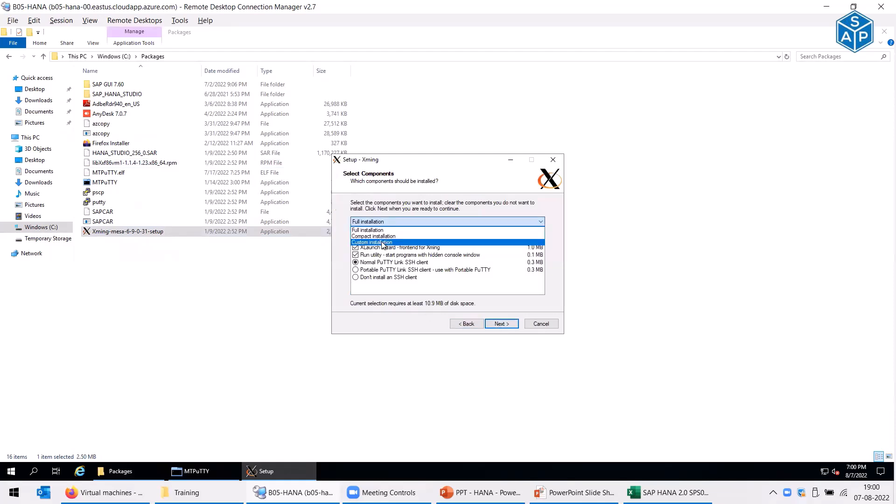
pyautogui.click(379, 236)
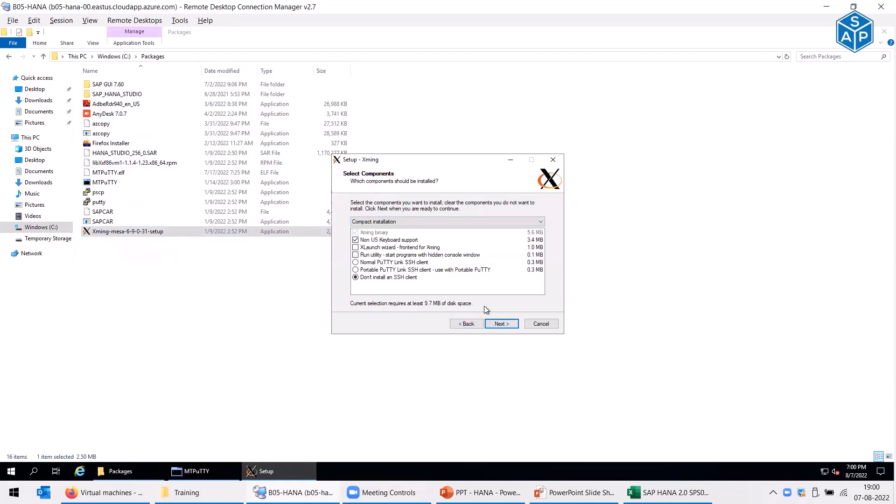
pyautogui.click(500, 324)
pyautogui.click(515, 325)
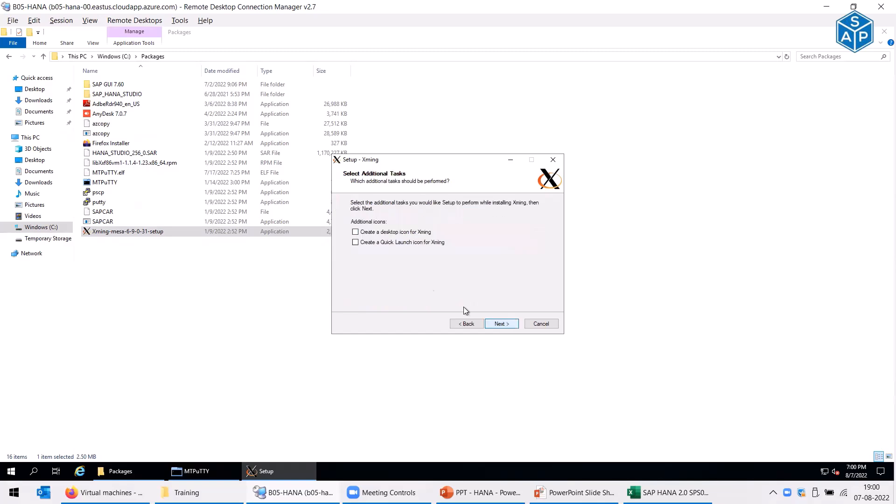
pyautogui.click(374, 242)
pyautogui.click(514, 326)
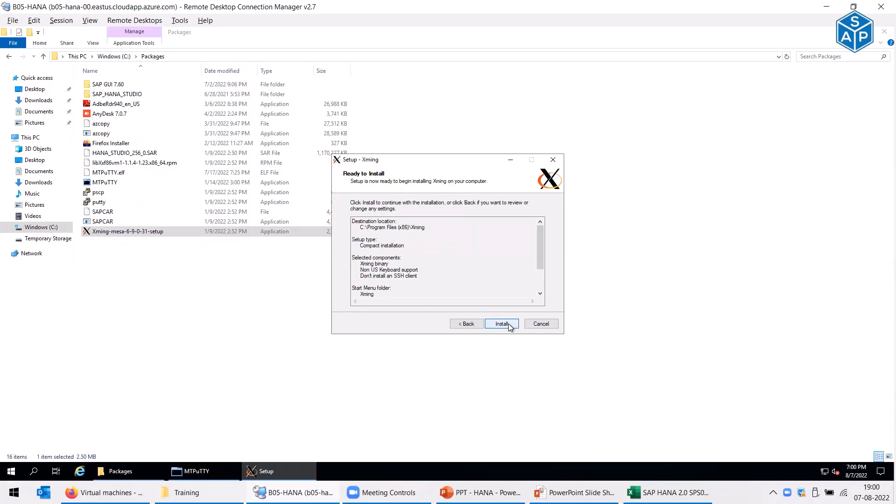
pyautogui.click(509, 326)
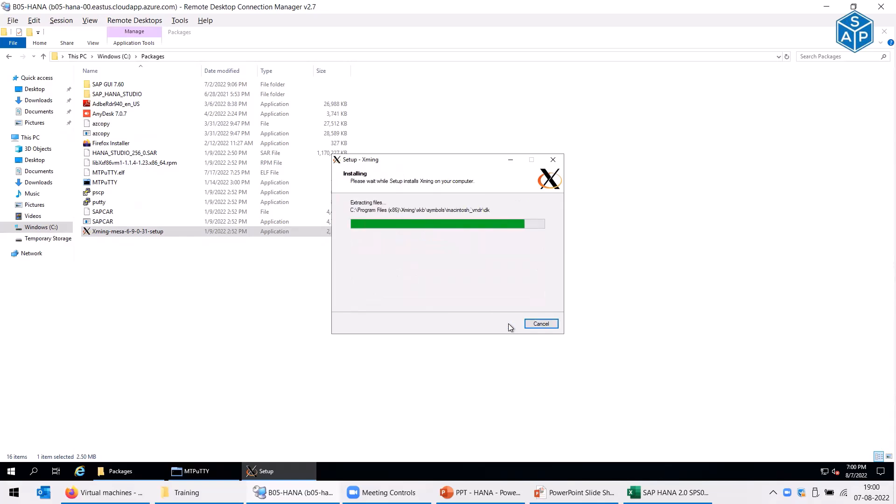
pyautogui.click(509, 324)
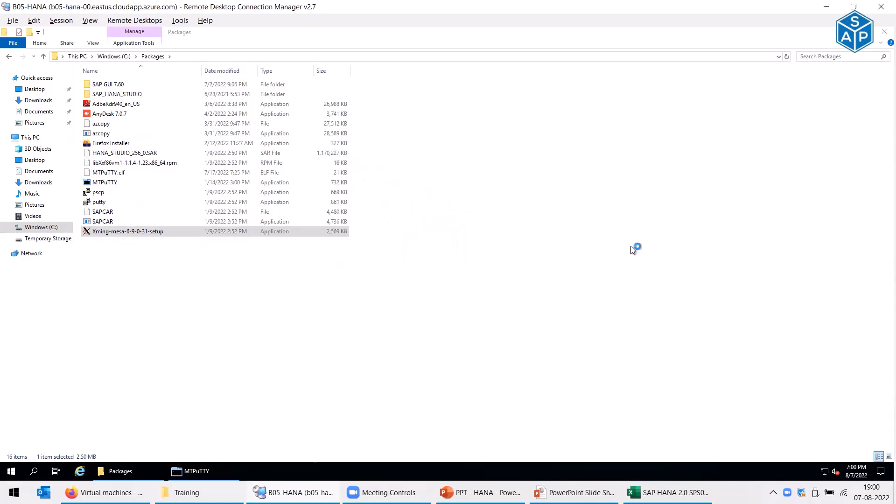
pyautogui.click(204, 472)
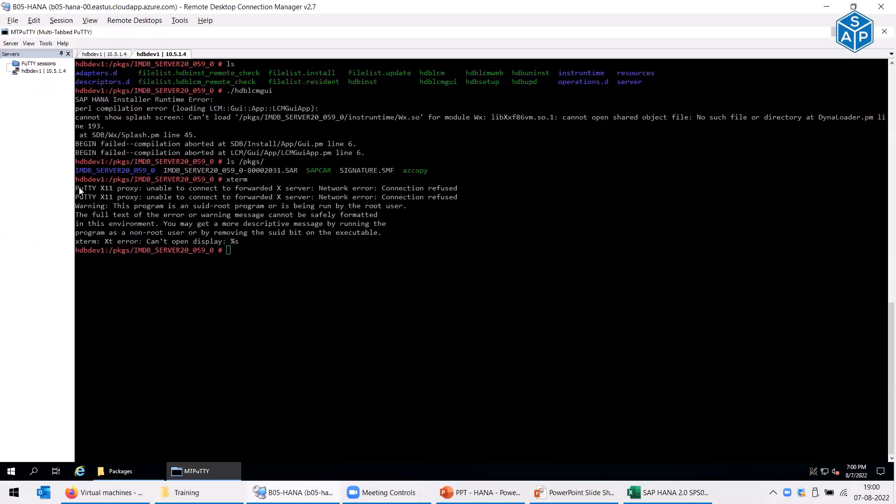
# - Start Xming from the desktop icon and rerun xterm so its window opens through X11 forwarding
pyautogui.press('super+d')
pyautogui.click(22, 193)
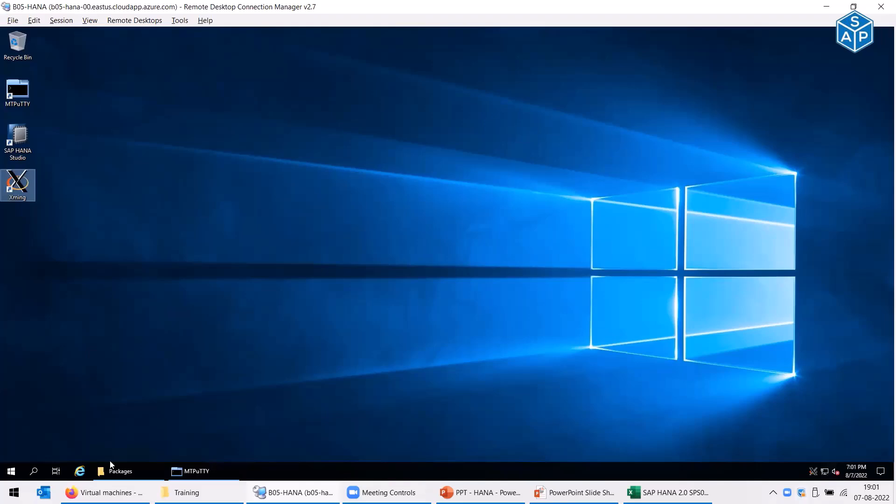
pyautogui.click(196, 471)
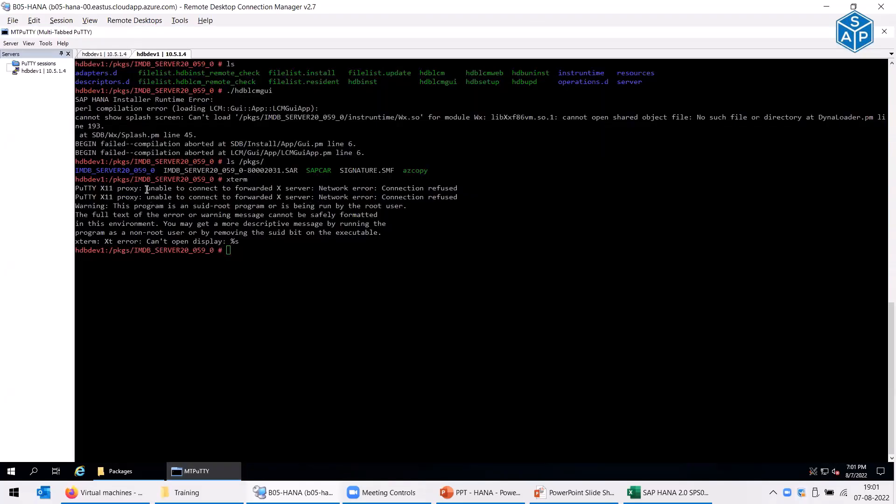
pyautogui.moveTo(147, 189); pyautogui.dragTo(313, 189)
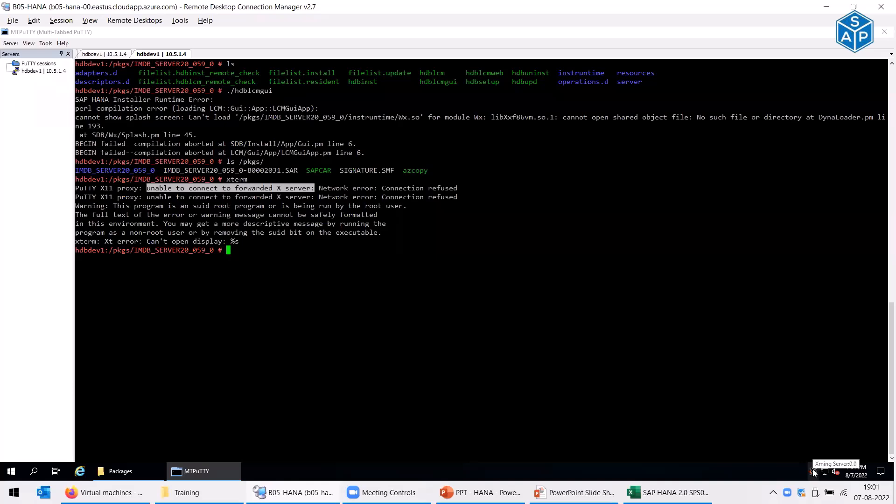
pyautogui.click(616, 359)
pyautogui.press('Up')
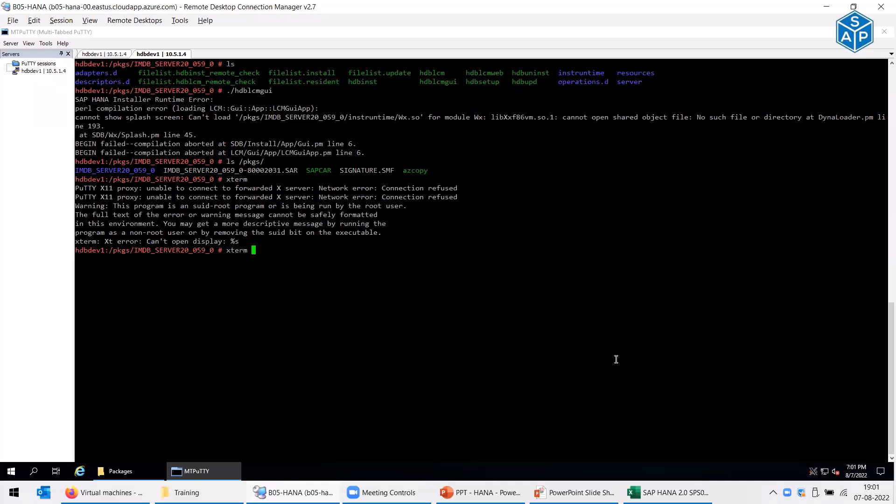
pyautogui.press('Return')
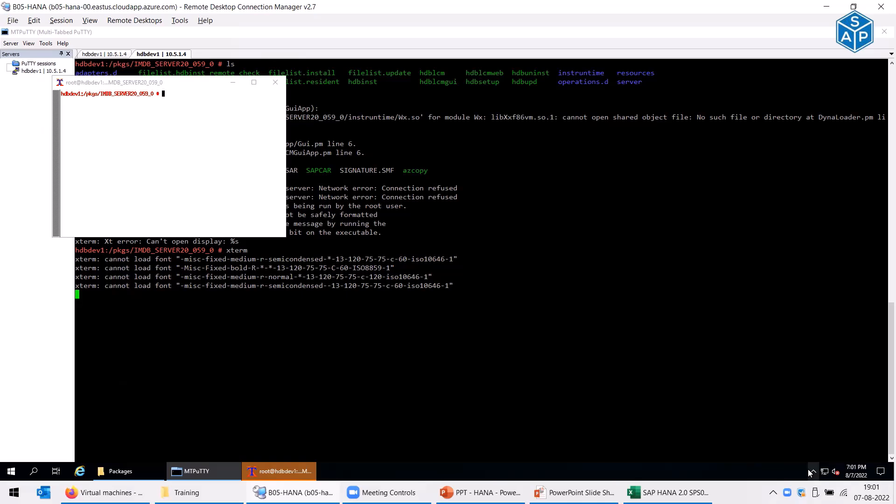
# - Maximize the xterm window and list the package directory with ls
pyautogui.click(254, 83)
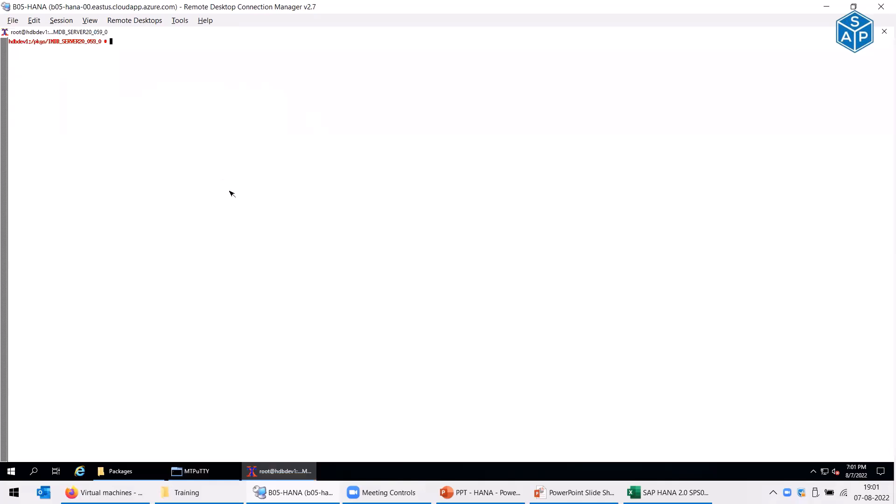
pyautogui.write('ls')
pyautogui.press('Return')
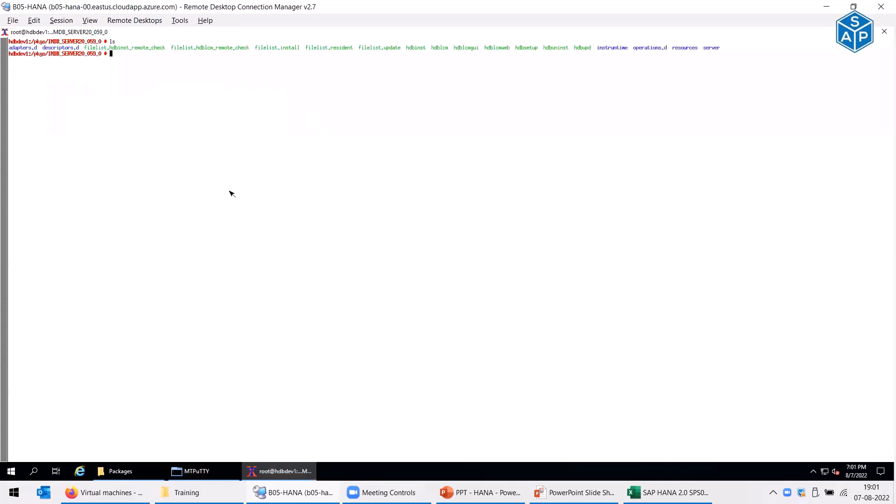
pyautogui.doubleClick(15, 55)
pyautogui.click(21, 59)
# - Exit xterm to return to the MTPuTTY package prompt
pyautogui.write('exit')
pyautogui.press('Return')
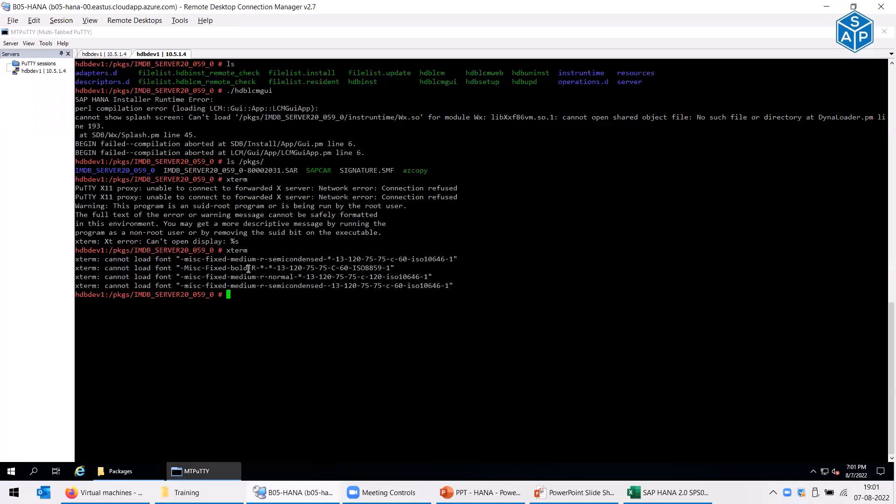
pyautogui.moveTo(222, 294); pyautogui.dragTo(248, 295)
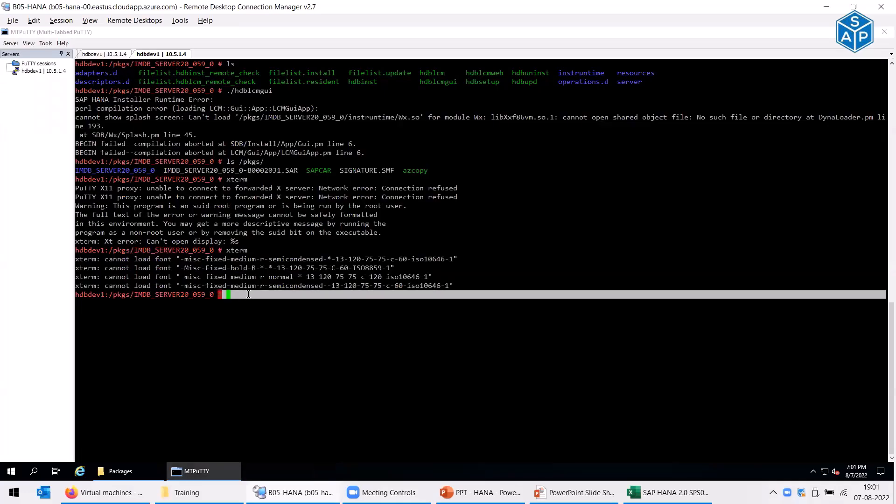
pyautogui.click(248, 295)
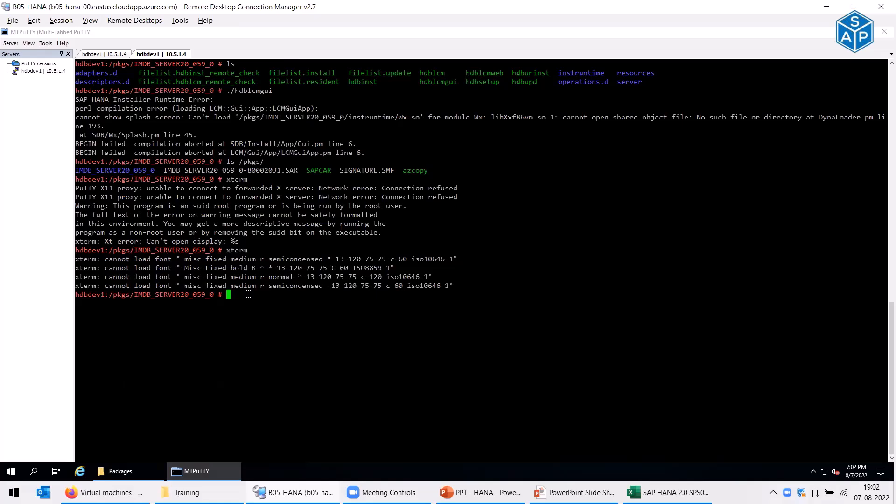
# - Clear the terminal, launch xterm once more, then close its window
pyautogui.hotkey('ctrl', 'l')
pyautogui.write('xterm')
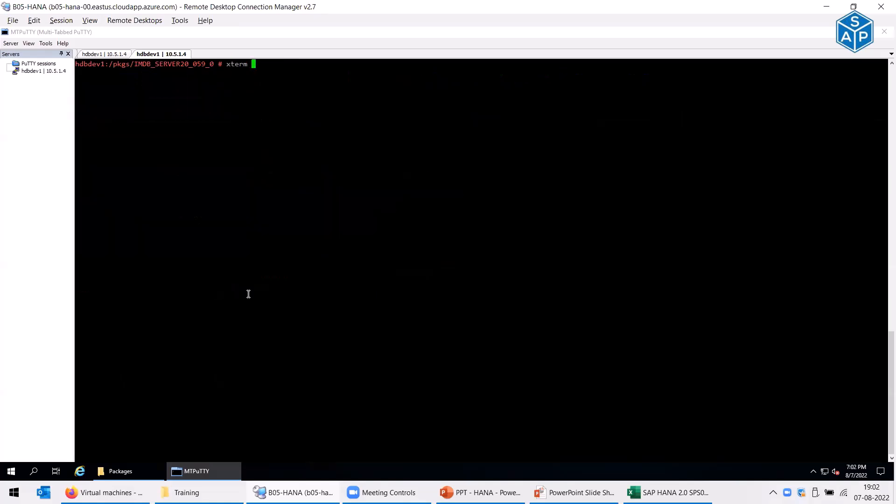
pyautogui.press('Return')
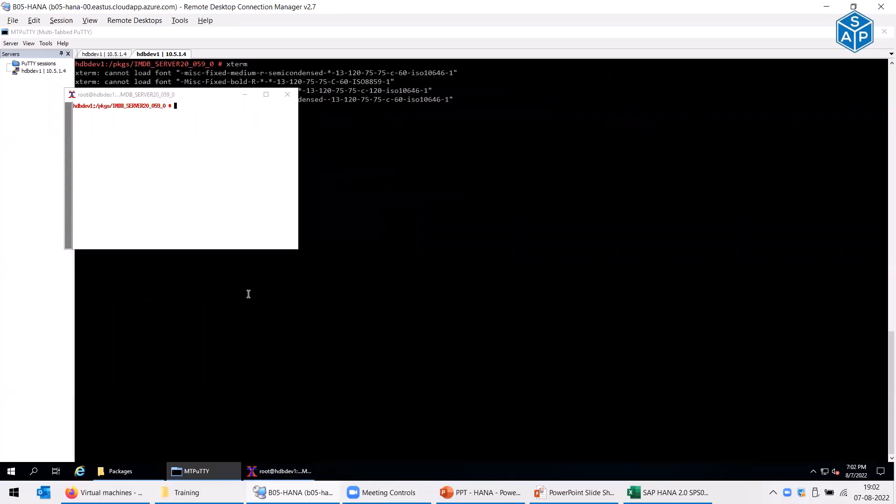
pyautogui.click(287, 94)
# - Rerun ./hdblcmgui and identify the missing libXxf86vm.so.1 in the Wx.so error
pyautogui.press('Up')
pyautogui.press('Up')
pyautogui.press('Up')
pyautogui.press('Up')
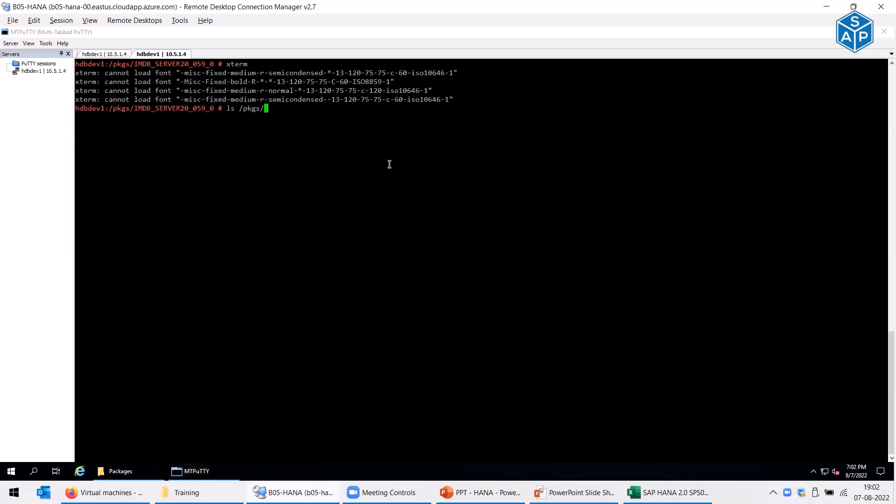
pyautogui.press('Down')
pyautogui.press('Return')
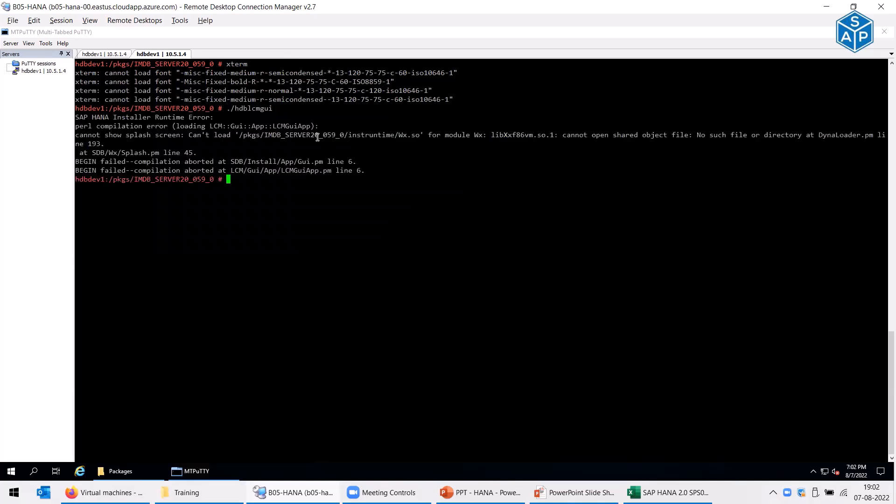
pyautogui.moveTo(261, 135); pyautogui.dragTo(423, 135)
pyautogui.click(400, 135)
pyautogui.moveTo(493, 136); pyautogui.dragTo(553, 135)
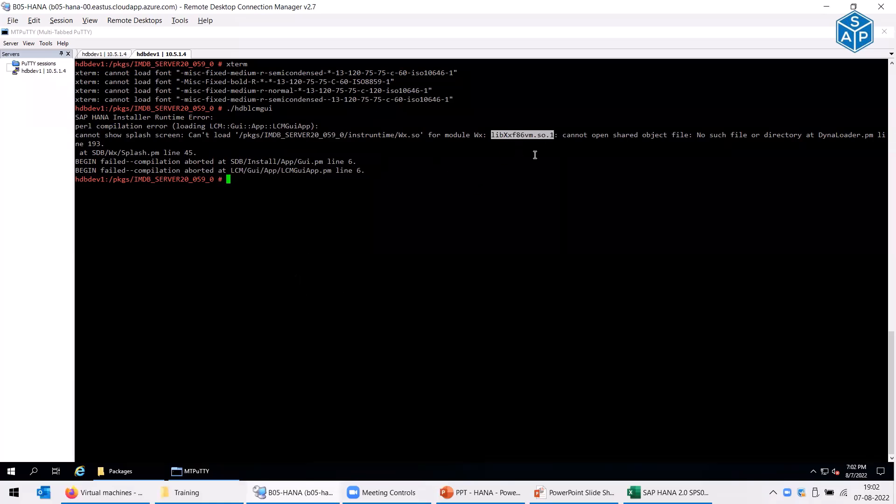
pyautogui.click(514, 137)
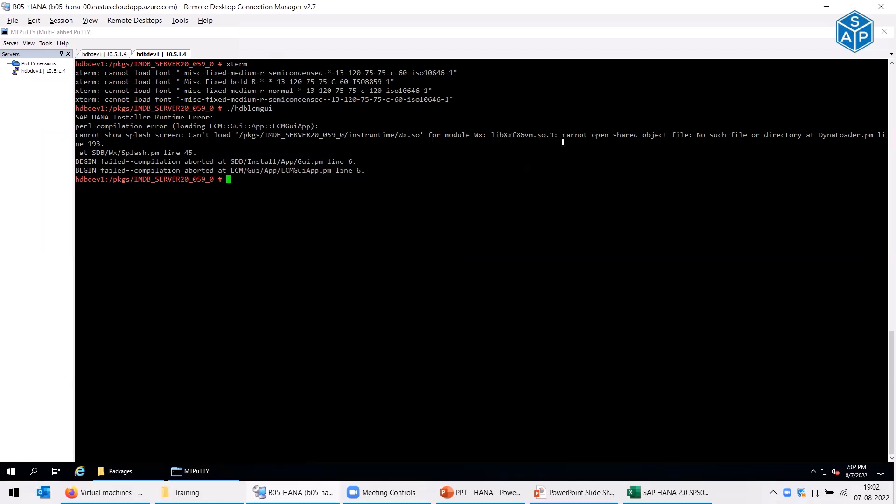
# - Launch an administrator Command Prompt with cmd from the Win+X Run dialog
pyautogui.rightClick(11, 472)
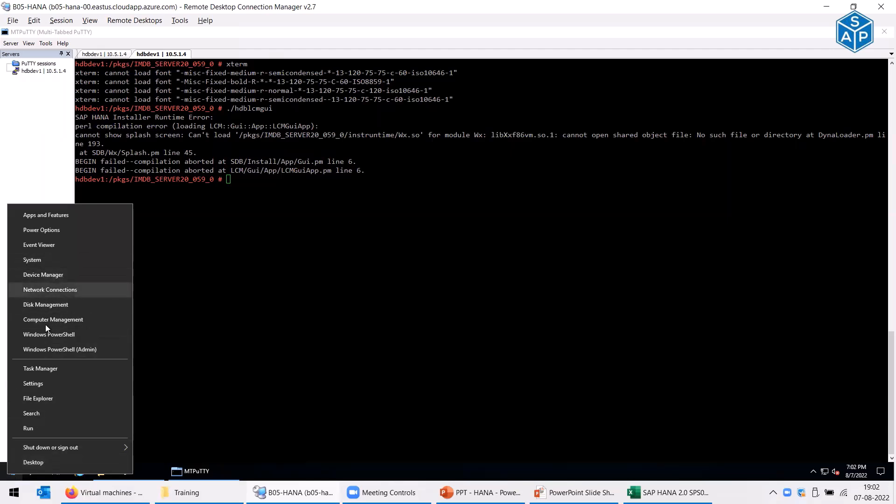
pyautogui.click(35, 431)
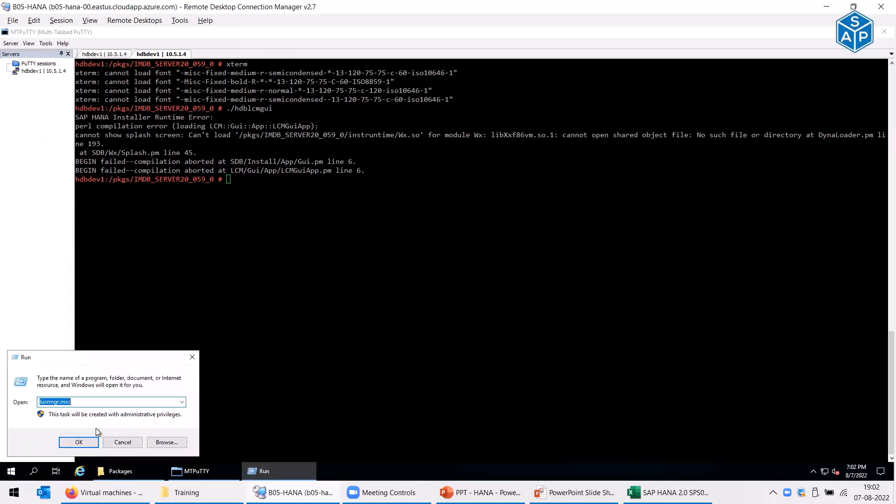
pyautogui.click(79, 444)
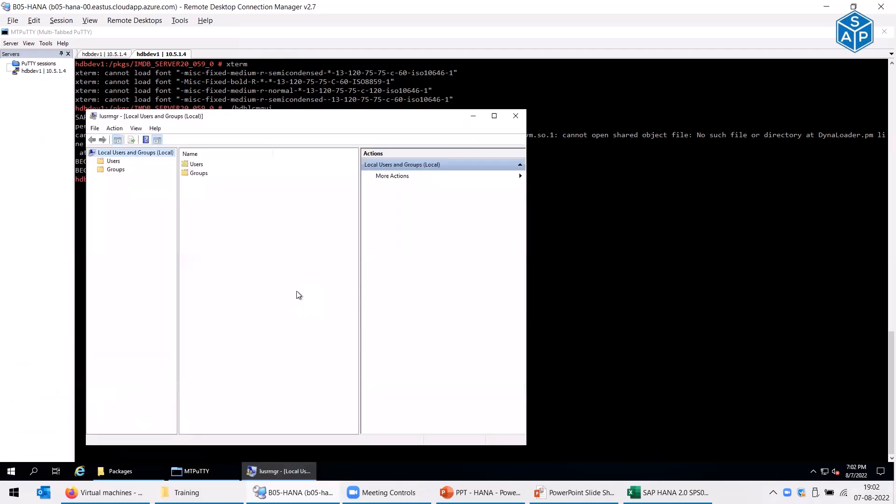
pyautogui.click(516, 115)
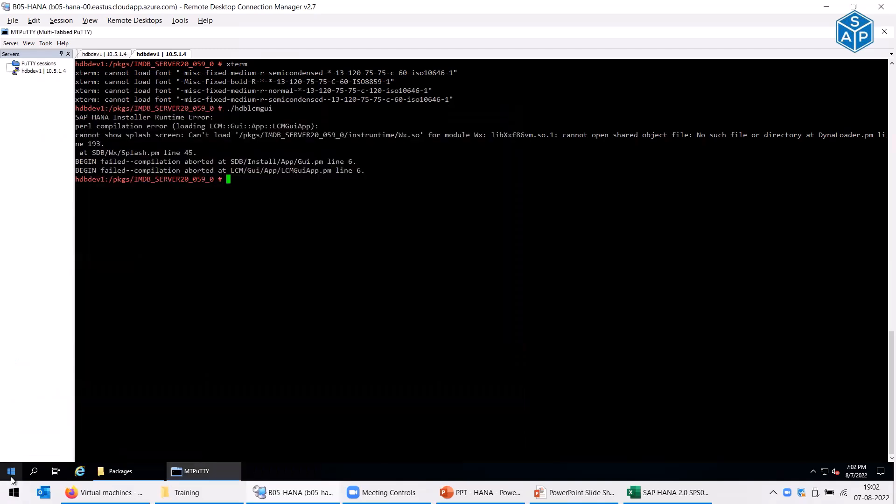
pyautogui.rightClick(12, 472)
pyautogui.click(37, 427)
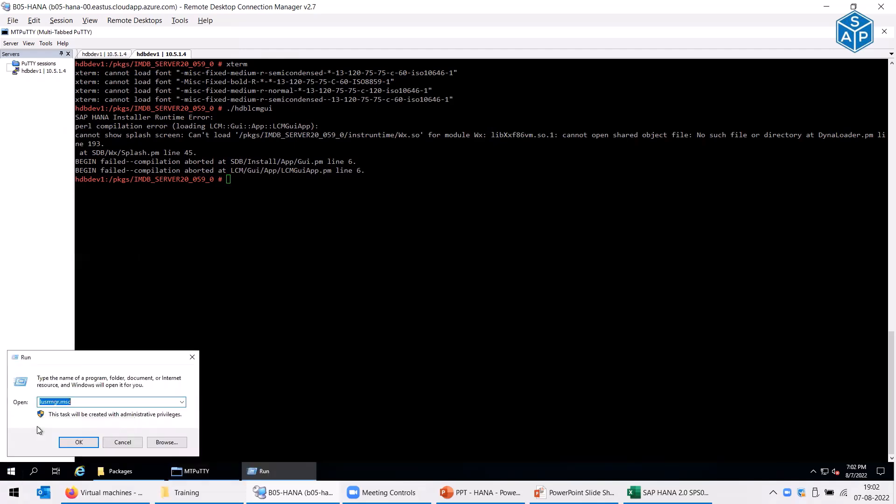
pyautogui.write('cmd')
pyautogui.press('Return')
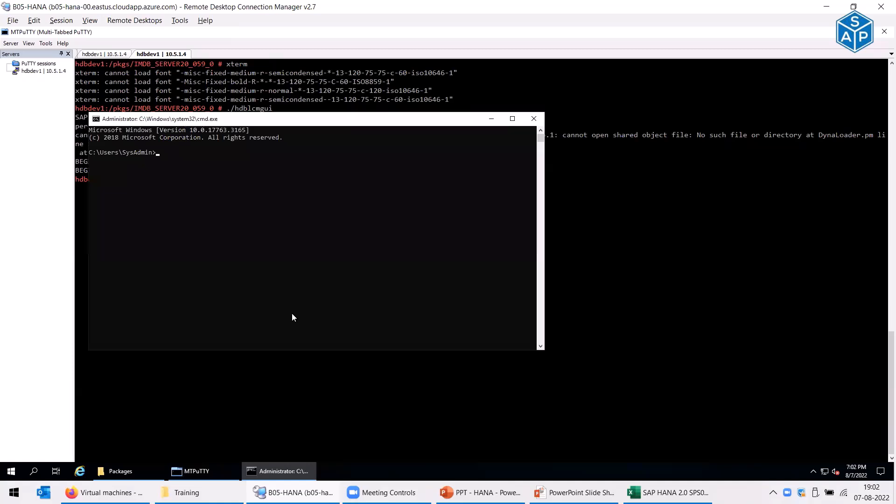
# - List C:\Packages and copy the libXxf86vm1-1.1.4-1.23.x86_64.rpm file name
pyautogui.write('cd \\Packages')
pyautogui.press('Return')
pyautogui.write('dir')
pyautogui.press('Return')
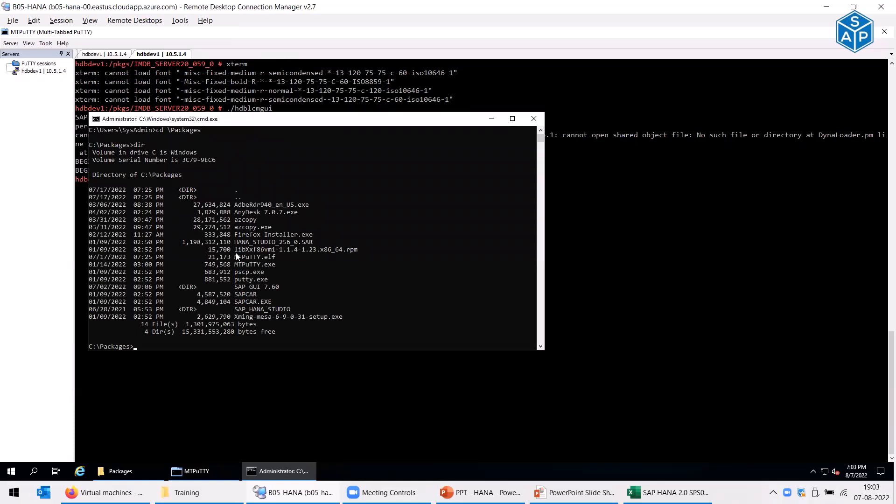
pyautogui.moveTo(235, 249); pyautogui.dragTo(357, 251)
pyautogui.rightClick(356, 250)
# - Upload the rpm with pscp to root@hdbdev1:/pkgs, entering the server password
pyautogui.write('pscp')
pyautogui.rightClick(368, 294)
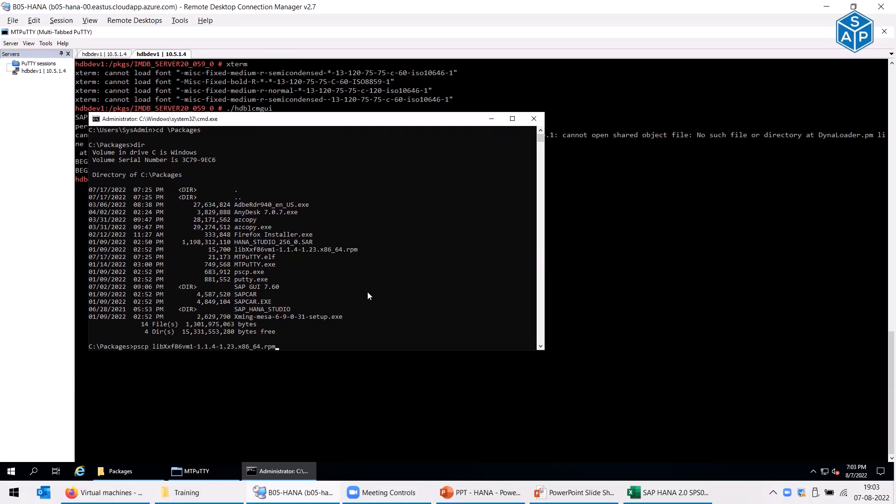
pyautogui.write('hdb')
pyautogui.write('dev')
pyautogui.write('1')
pyautogui.write('root')
pyautogui.press('Right')
pyautogui.write(':/pkgs')
pyautogui.press('Return')
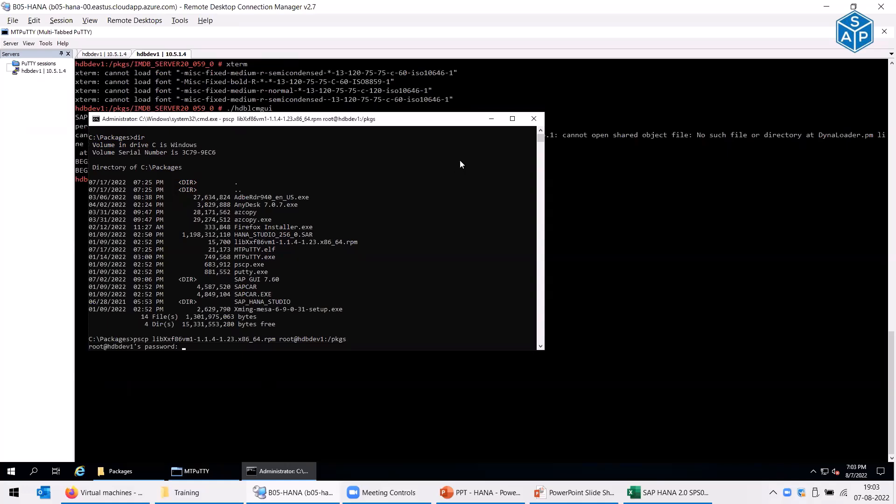
pyautogui.press('Return')
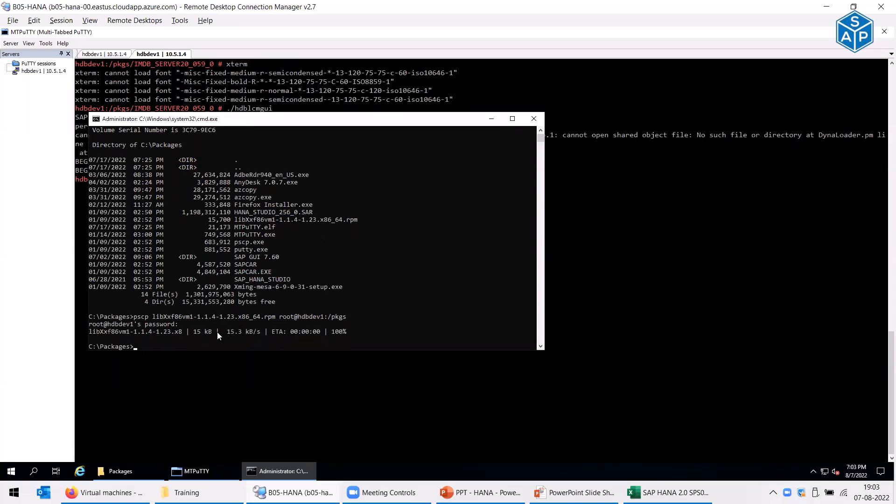
pyautogui.moveTo(217, 332); pyautogui.dragTo(350, 332)
pyautogui.click(490, 121)
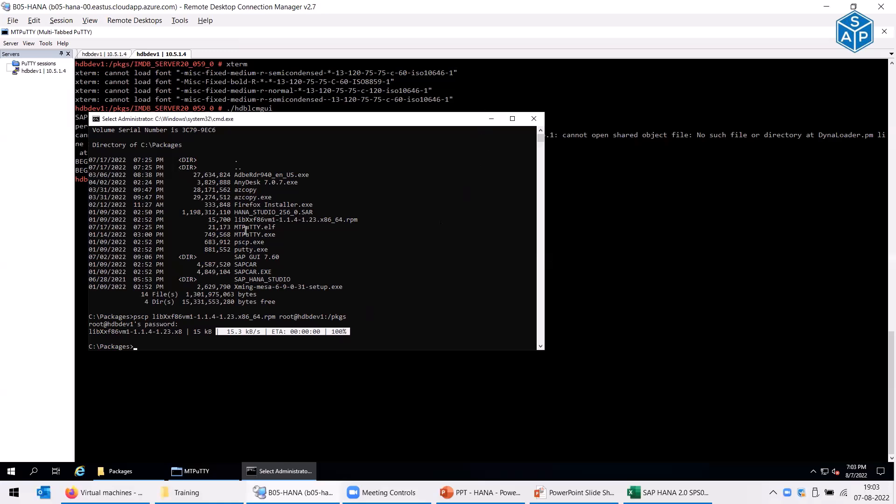
# - List /pkgs/ to confirm the rpm arrived, and check the Excel update checklist
pyautogui.write('ls /pkgs/')
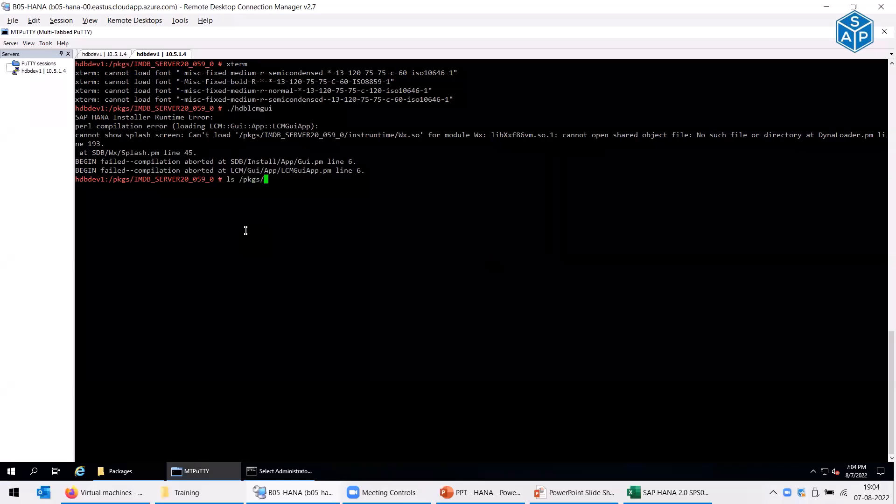
pyautogui.press('Return')
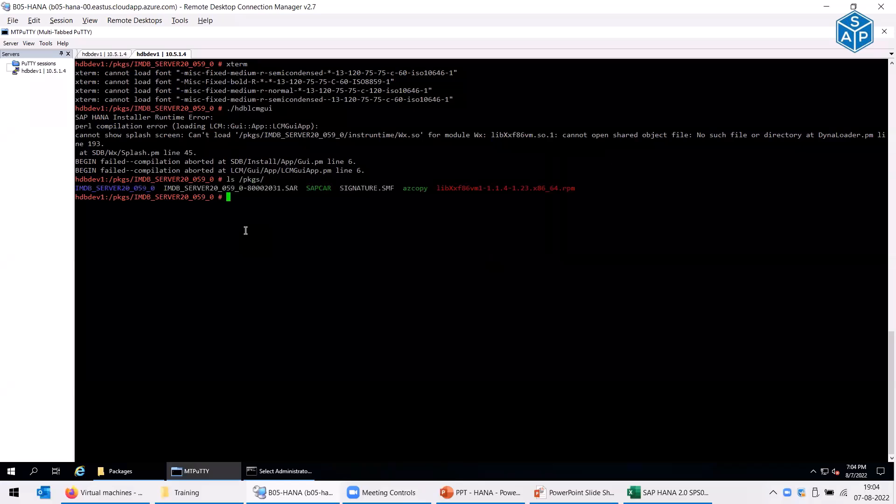
pyautogui.doubleClick(485, 189)
pyautogui.click(646, 489)
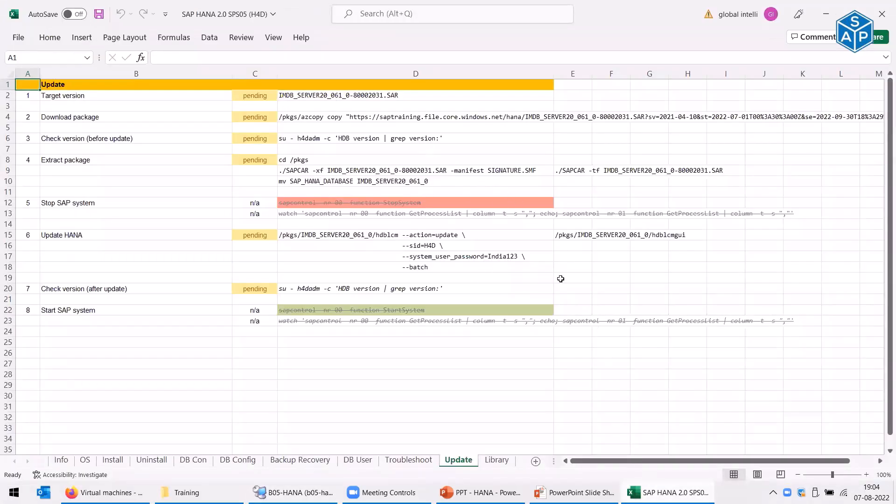
pyautogui.hotkey('alt', 'Tab')
# - Type rpm -ivh /pkgs/libXxf86vm1-1.1.4-1.23.x86_64.rpm --test at the prompt
pyautogui.write('./l')
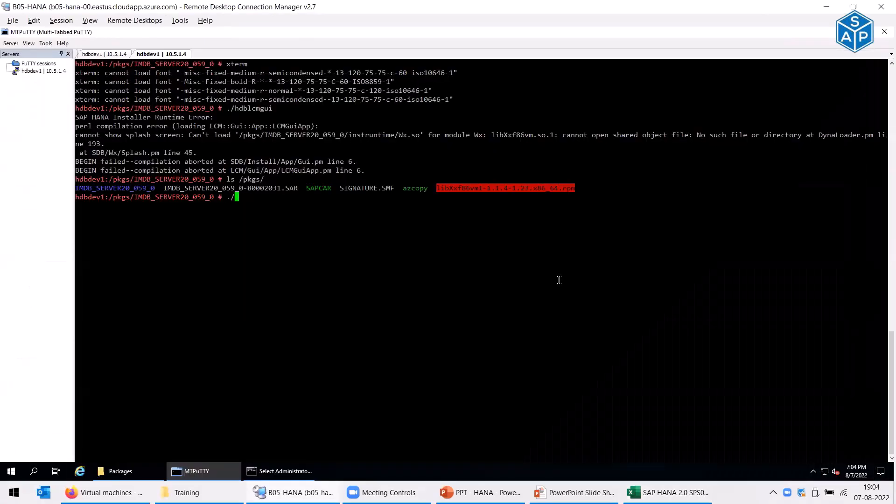
pyautogui.press('BackSpace')
pyautogui.press('BackSpace')
pyautogui.press('BackSpace')
pyautogui.write('rpm -ivh')
pyautogui.click(252, 195)
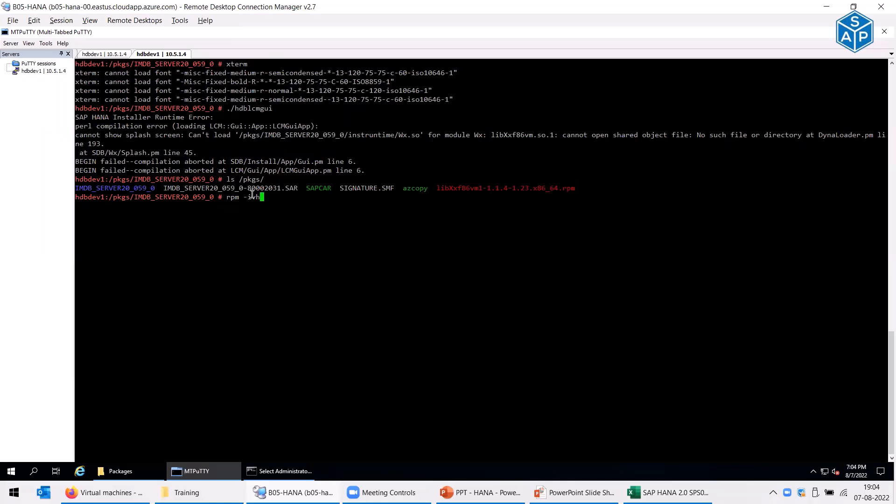
pyautogui.moveTo(252, 195); pyautogui.dragTo(260, 197)
pyautogui.click(257, 210)
pyautogui.write('li')
pyautogui.press('BackSpace')
pyautogui.press('BackSpace')
pyautogui.write('/pkgs/libXxf86vm1-1.1.4-1.23.x86_64.rpm')
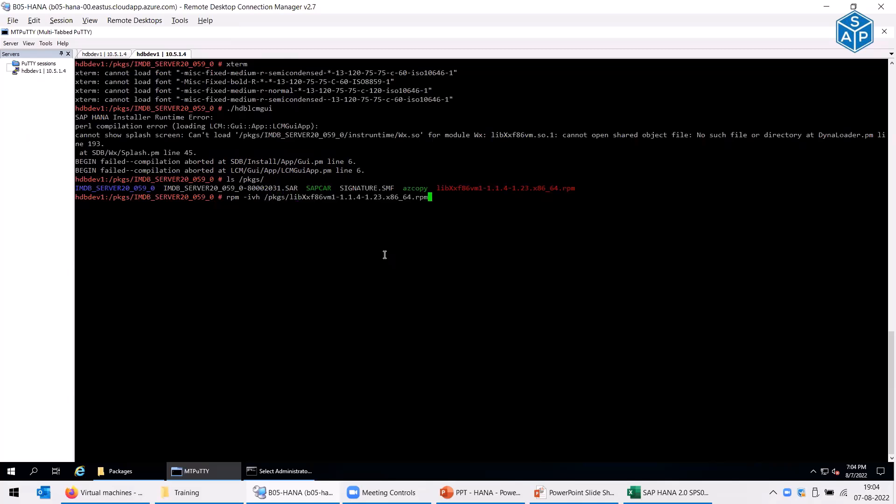
pyautogui.write(' --test')
# - Test-install, then install libXxf86vm1-1.1.4-1.23 for real and relaunch ./hdblcmgui
pyautogui.press('Return')
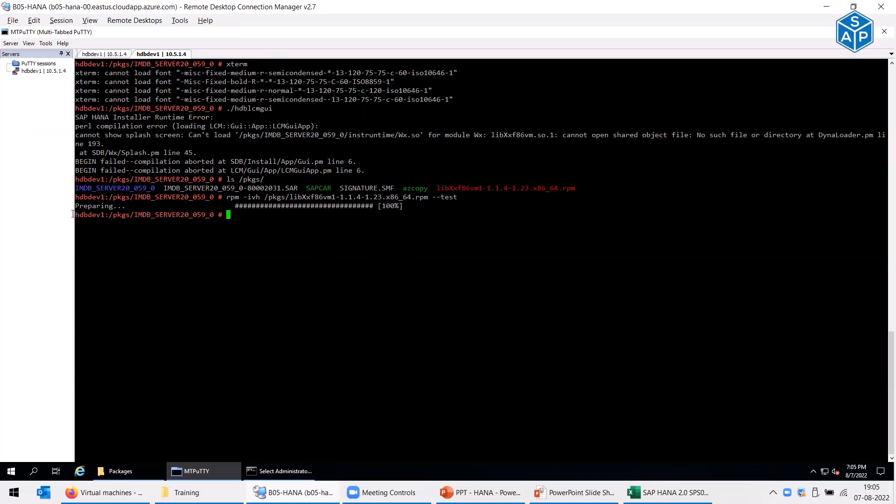
pyautogui.moveTo(375, 206); pyautogui.dragTo(402, 206)
pyautogui.press('Up')
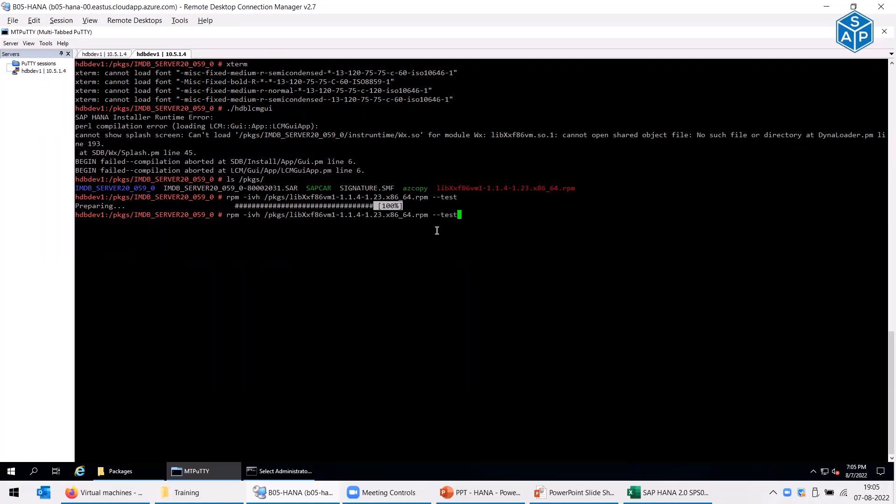
pyautogui.press('BackSpace')
pyautogui.press('BackSpace')
pyautogui.press('BackSpace')
pyautogui.press('BackSpace')
pyautogui.press('BackSpace')
pyautogui.press('BackSpace')
pyautogui.press('BackSpace')
pyautogui.press('Return')
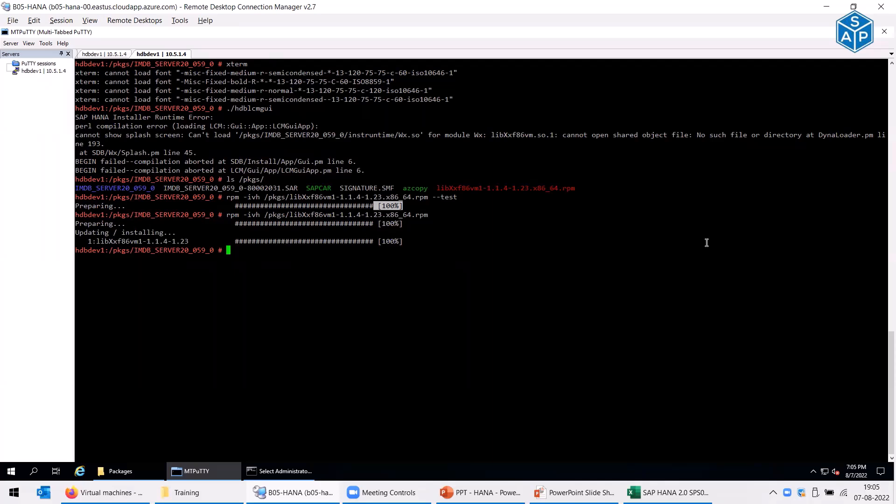
pyautogui.press('Up')
pyautogui.press('Up')
pyautogui.press('Up')
pyautogui.press('Up')
pyautogui.press('Return')
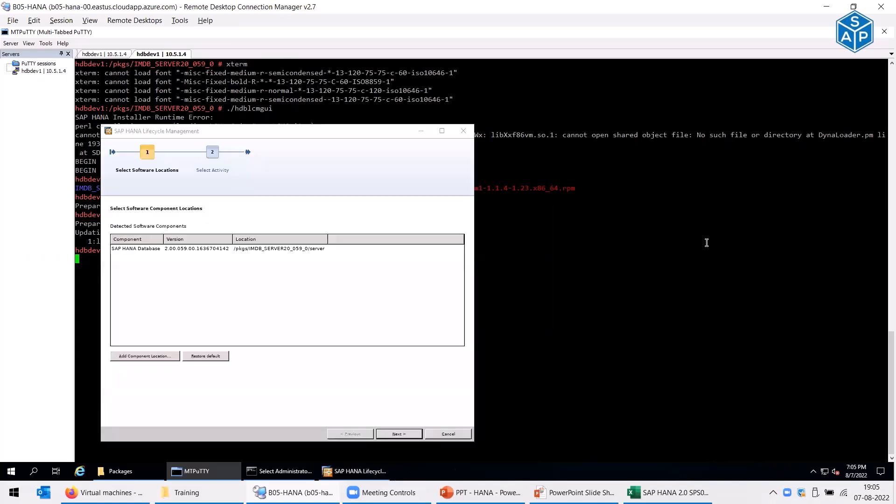
# - Maximize the wizard and widen the Component, Version and Location columns
pyautogui.click(441, 131)
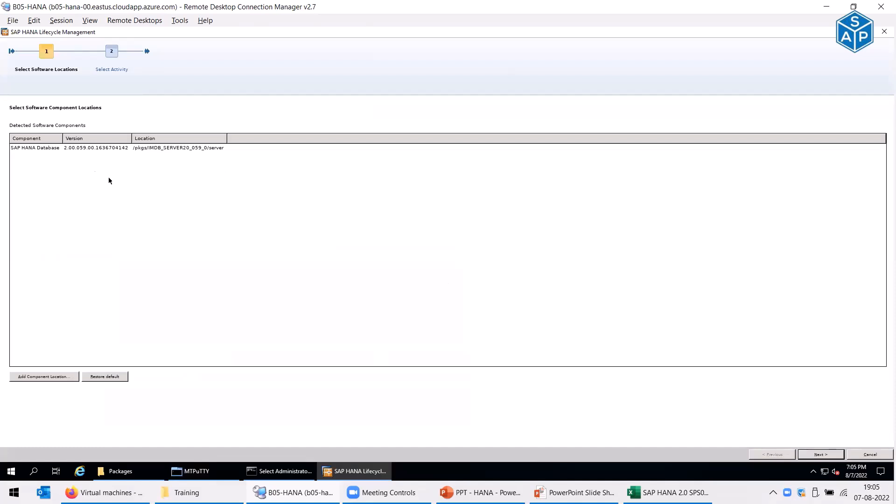
pyautogui.moveTo(63, 139); pyautogui.dragTo(89, 138)
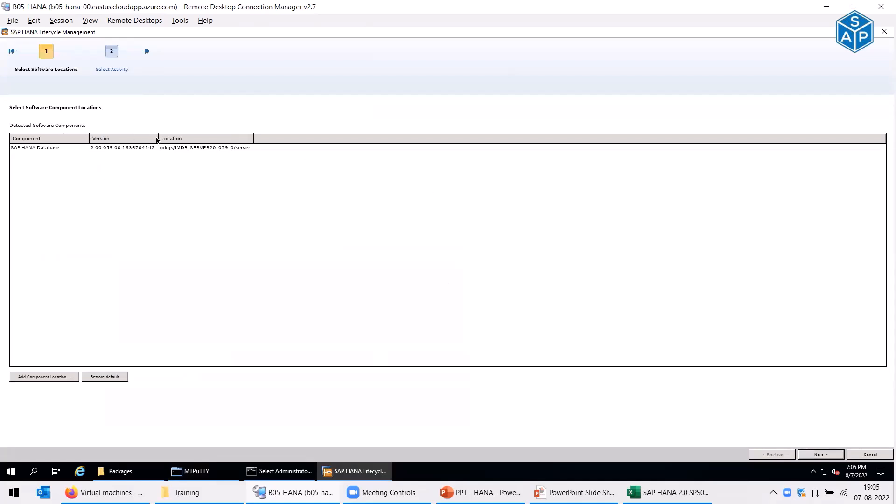
pyautogui.moveTo(159, 138); pyautogui.dragTo(190, 138)
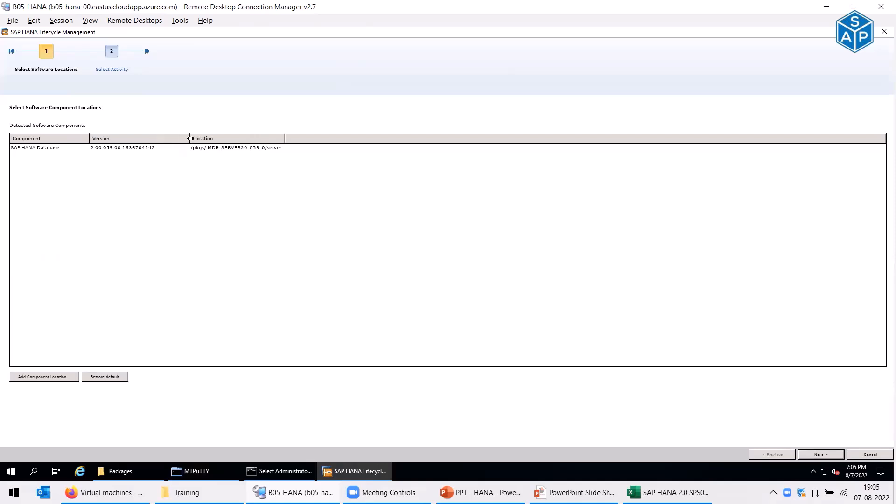
pyautogui.moveTo(285, 139); pyautogui.dragTo(309, 139)
pyautogui.moveTo(200, 492)
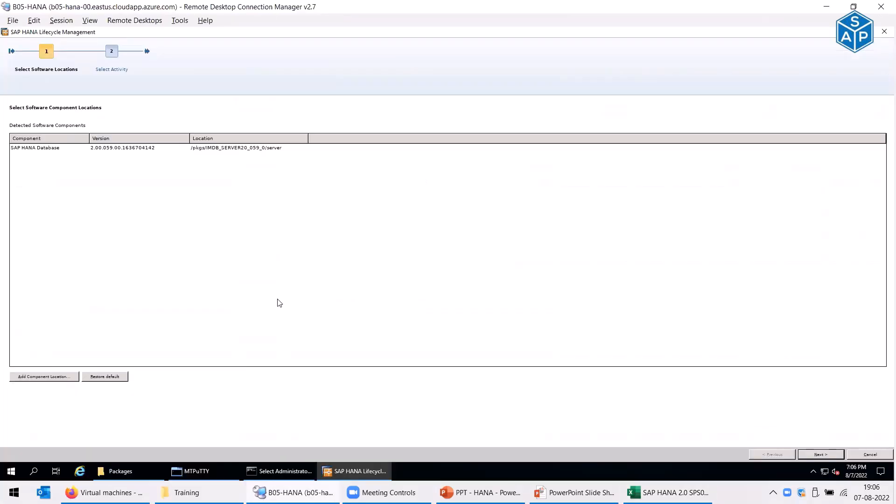
pyautogui.hotkey('alt', 'Tab')
pyautogui.hotkey('alt', 'Tab')
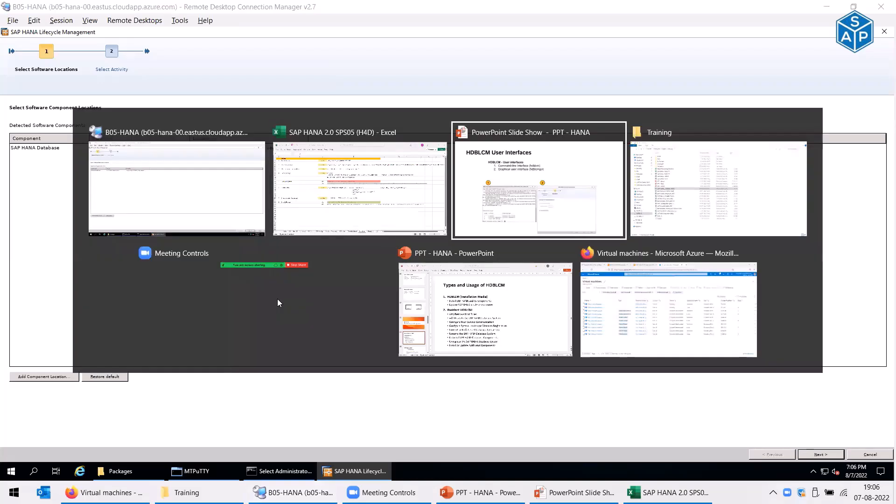
pyautogui.hotkey('alt', 'Tab')
pyautogui.hotkey('alt', 'Tab')
pyautogui.hotkey('alt', 'Tab')
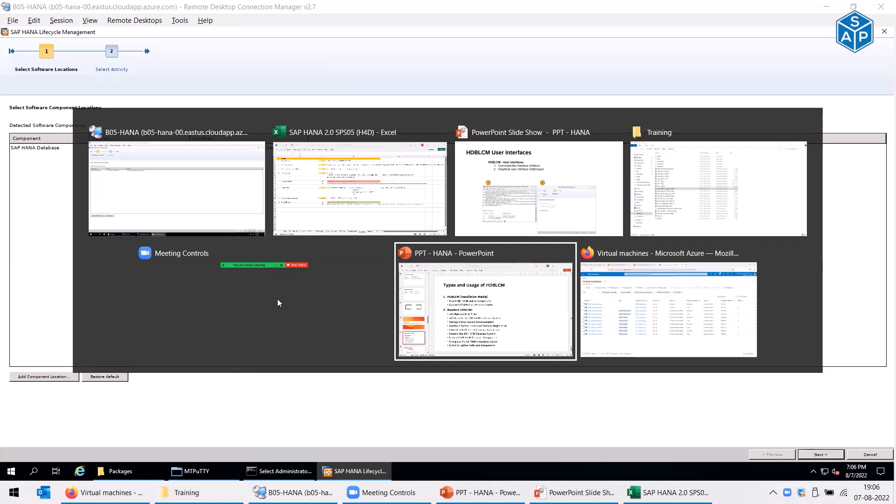
pyautogui.hotkey('alt', 'Tab')
pyautogui.hotkey('alt', 'Tab')
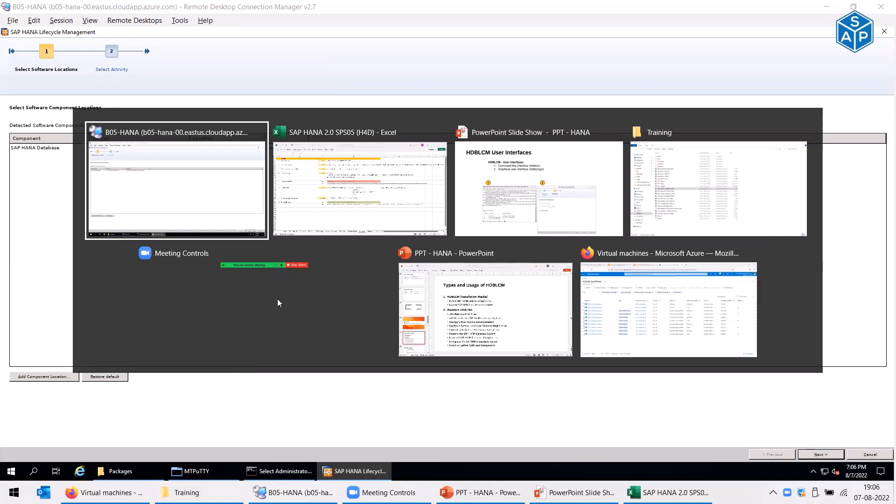
pyautogui.click(199, 471)
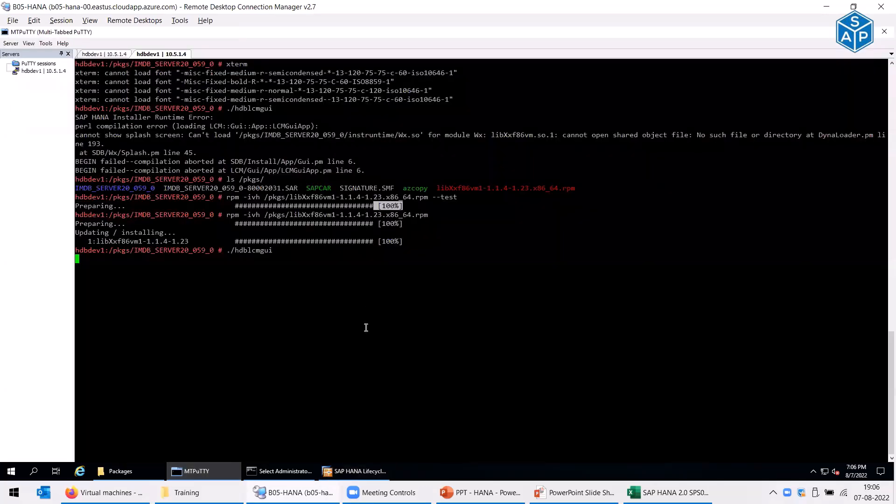
pyautogui.click(366, 476)
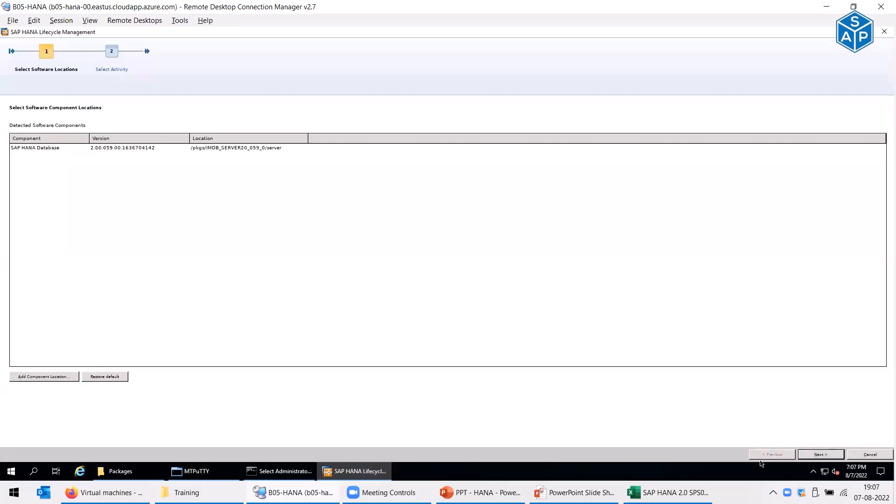
# - Cancel the wizard, rerun ./hdblcmgui & in the background, and minimize its window
pyautogui.click(859, 457)
pyautogui.click(496, 289)
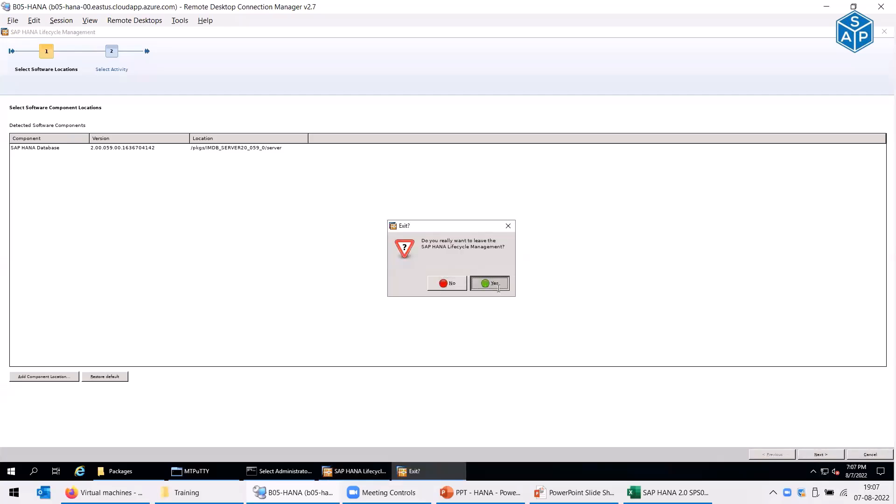
pyautogui.press('Up')
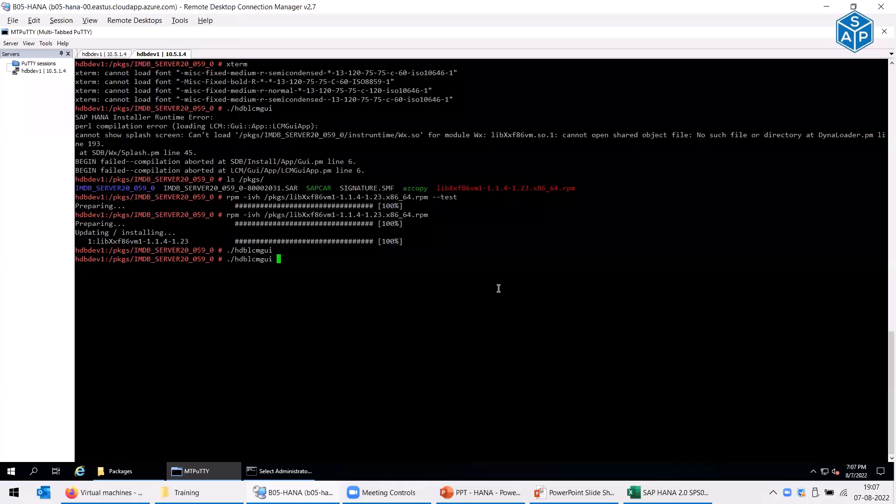
pyautogui.write('&')
pyautogui.press('Return')
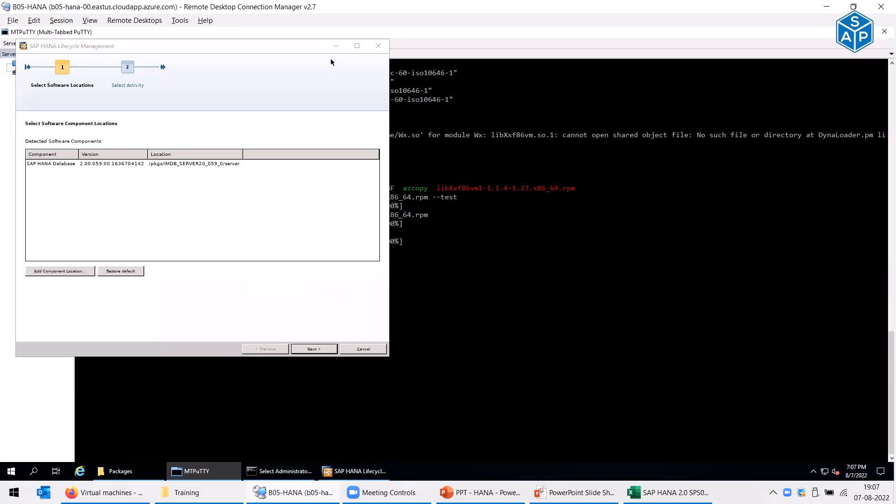
pyautogui.click(336, 46)
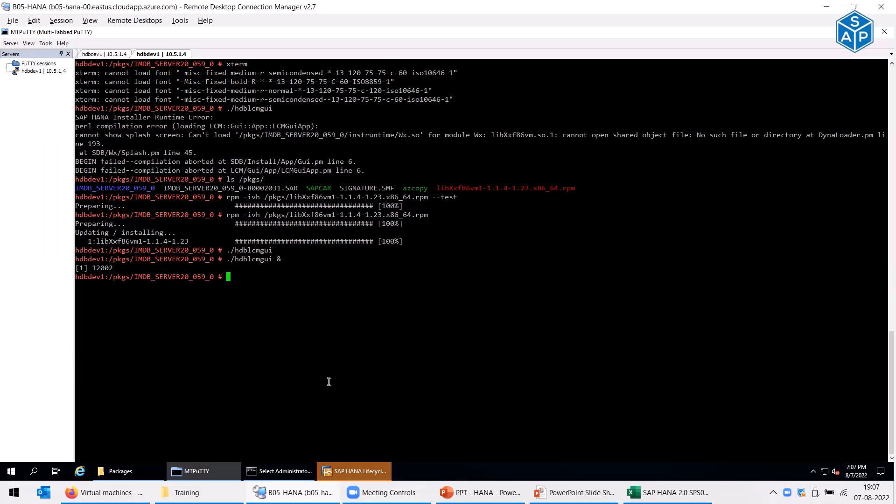
# - Show the SUSEConnect --help text and find the status option
pyautogui.write('SP')
pyautogui.press('BackSpace')
pyautogui.press('Tab')
pyautogui.press('Tab')
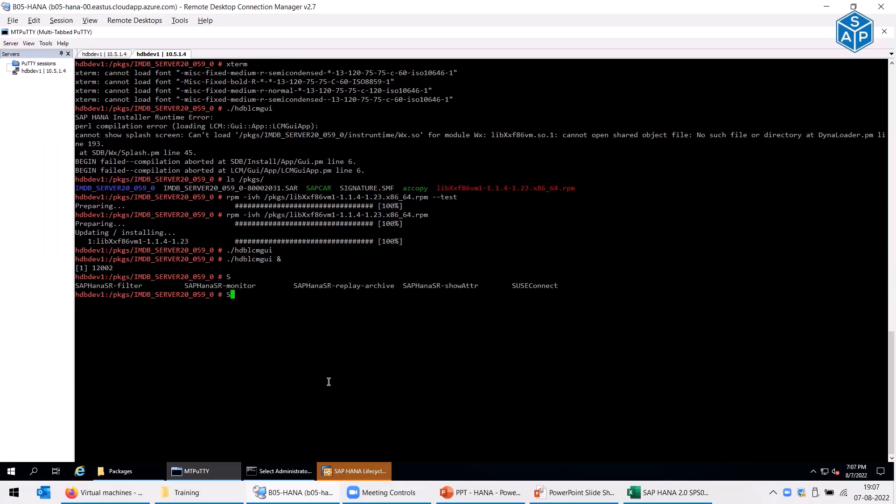
pyautogui.write('U')
pyautogui.press('Tab')
pyautogui.write('--help')
pyautogui.press('BackSpace')
pyautogui.press('BackSpace')
pyautogui.press('BackSpace')
pyautogui.write('elp')
pyautogui.press('Return')
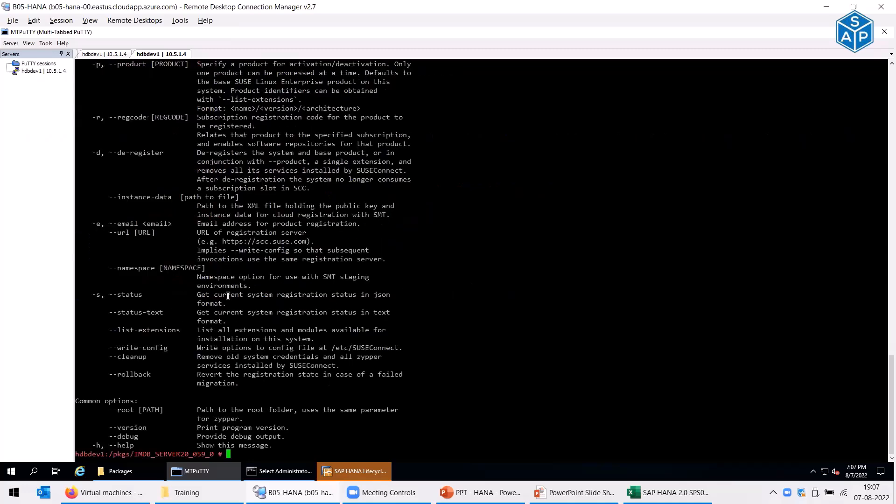
pyautogui.moveTo(269, 295); pyautogui.dragTo(358, 297)
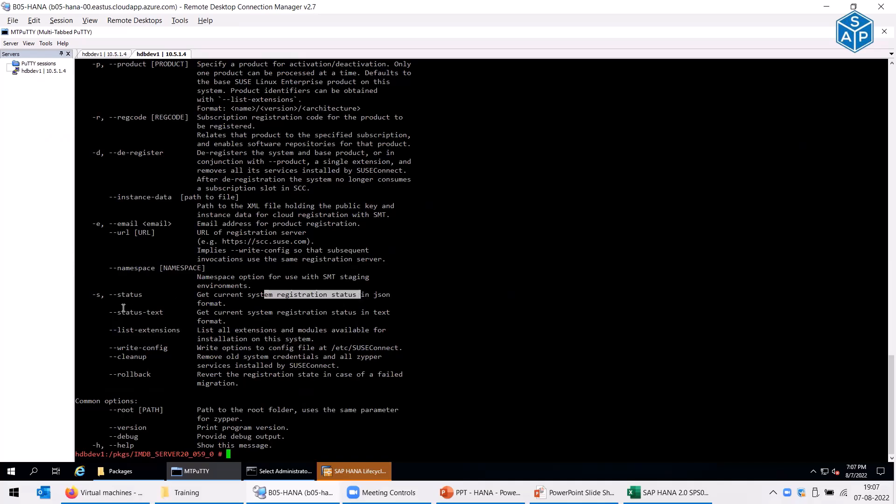
# - Run SUSEConnect -s, showing basesystem and public cloud modules as Not Registered
pyautogui.press('Up')
pyautogui.press('BackSpace')
pyautogui.press('BackSpace')
pyautogui.press('BackSpace')
pyautogui.press('BackSpace')
pyautogui.press('BackSpace')
pyautogui.write('s')
pyautogui.press('Return')
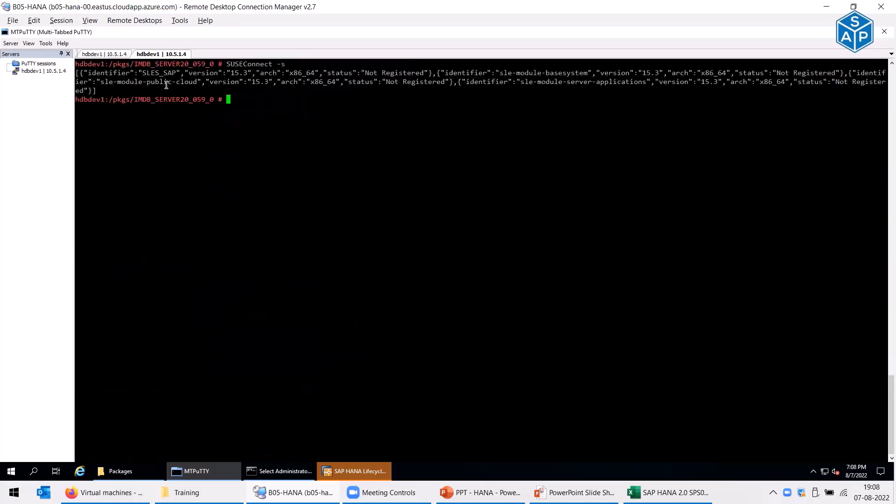
pyautogui.moveTo(396, 80); pyautogui.dragTo(419, 81)
pyautogui.moveTo(496, 73); pyautogui.dragTo(577, 75)
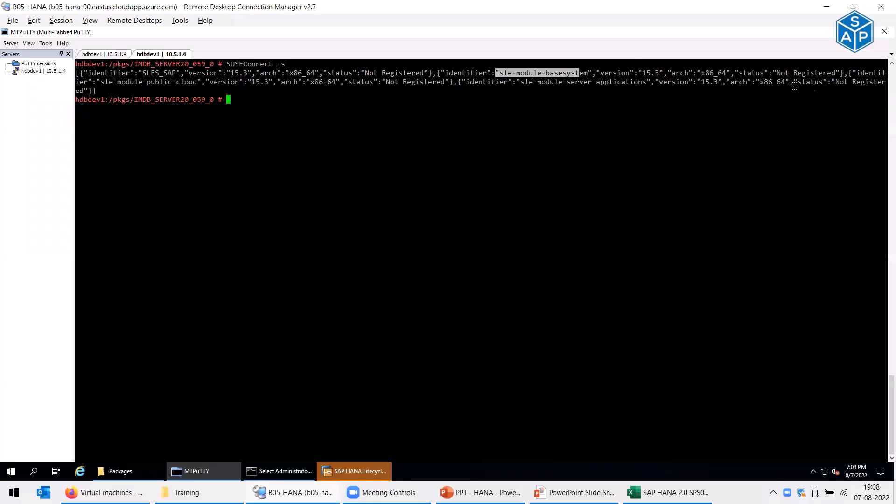
pyautogui.moveTo(777, 74); pyautogui.dragTo(837, 72)
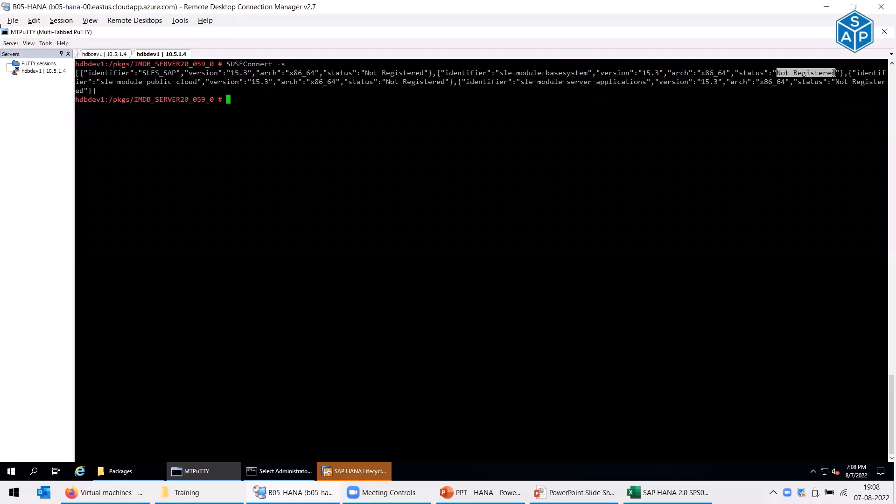
pyautogui.moveTo(386, 82); pyautogui.dragTo(430, 81)
# - Run SUSEConnect --status-text, confirming SLES and Basesystem Module are Not Registered
pyautogui.press('Up')
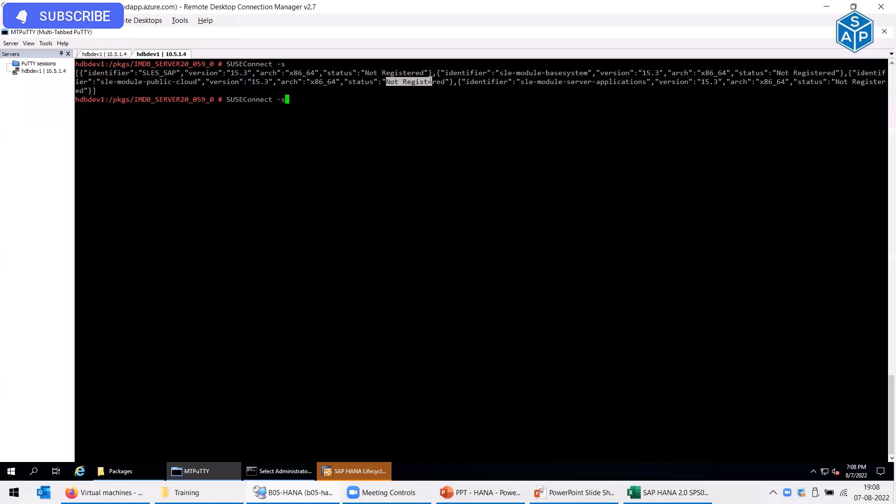
pyautogui.press('BackSpace')
pyautogui.write('-status-text')
pyautogui.press('Return')
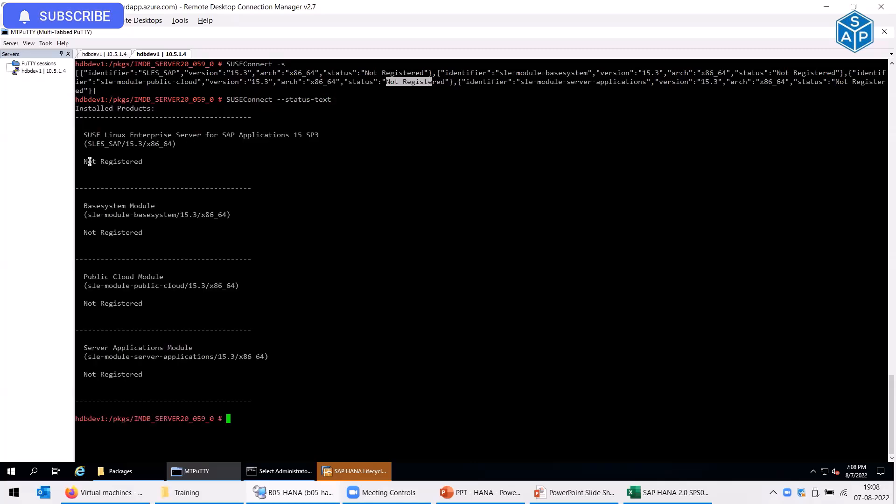
pyautogui.click(129, 163)
pyautogui.moveTo(130, 163); pyautogui.dragTo(136, 163)
pyautogui.moveTo(99, 226); pyautogui.dragTo(136, 232)
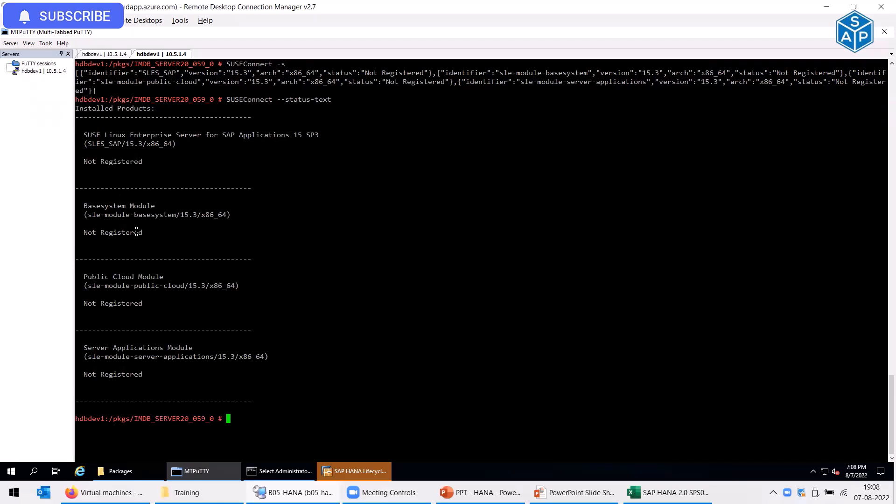
pyautogui.click(356, 336)
# - Run zypper install xclock, note the no-provider error, clear screen, return to the wizard
pyautogui.write('zypper install xclock')
pyautogui.press('Return')
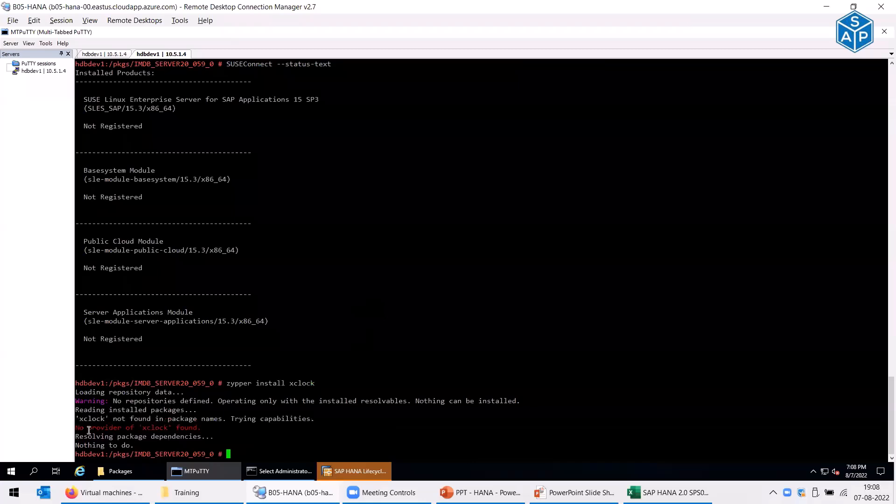
pyautogui.moveTo(88, 428); pyautogui.dragTo(185, 428)
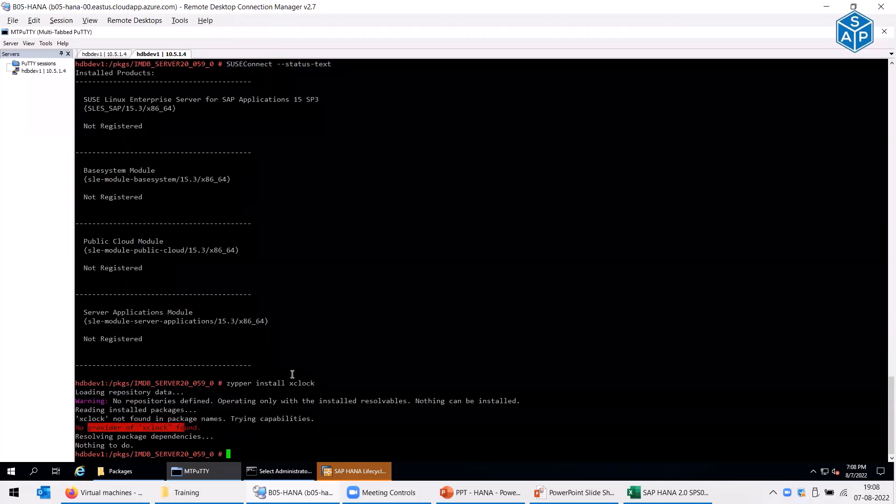
pyautogui.hotkey('ctrl', 'l')
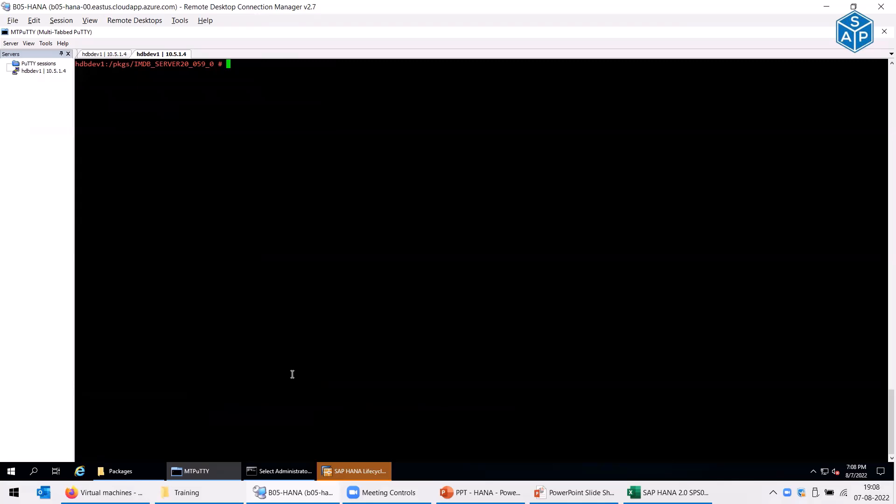
pyautogui.click(377, 475)
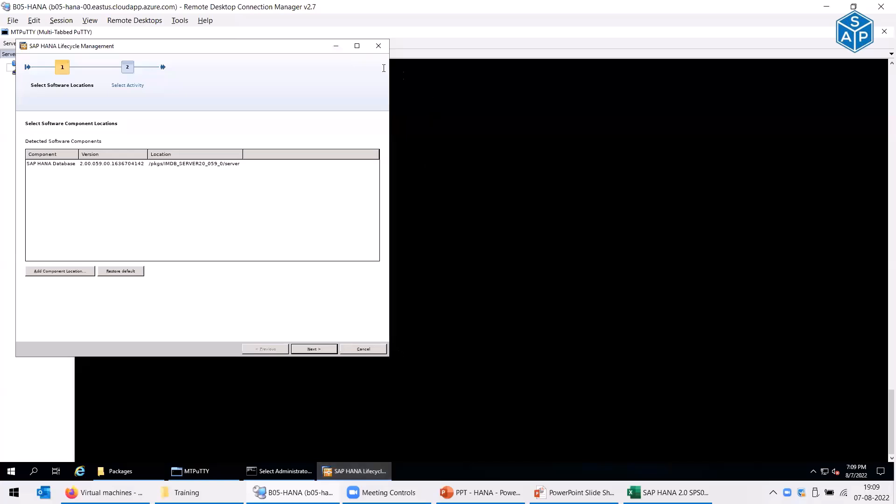
# - Run df -h to check free space on the hana data and log mounts
pyautogui.click(358, 46)
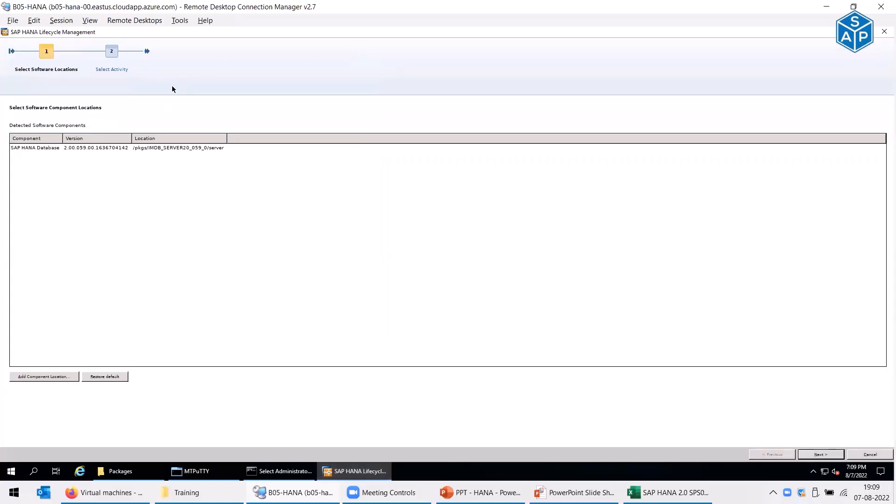
pyautogui.click(200, 472)
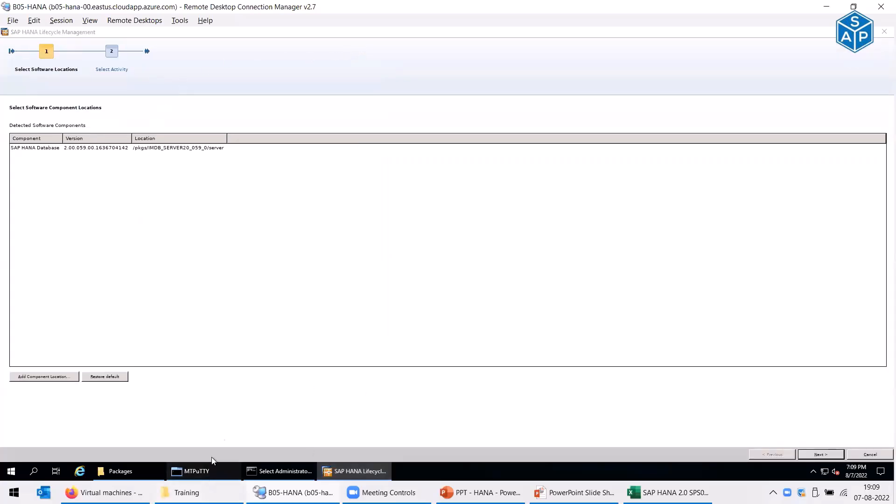
pyautogui.write('df -h')
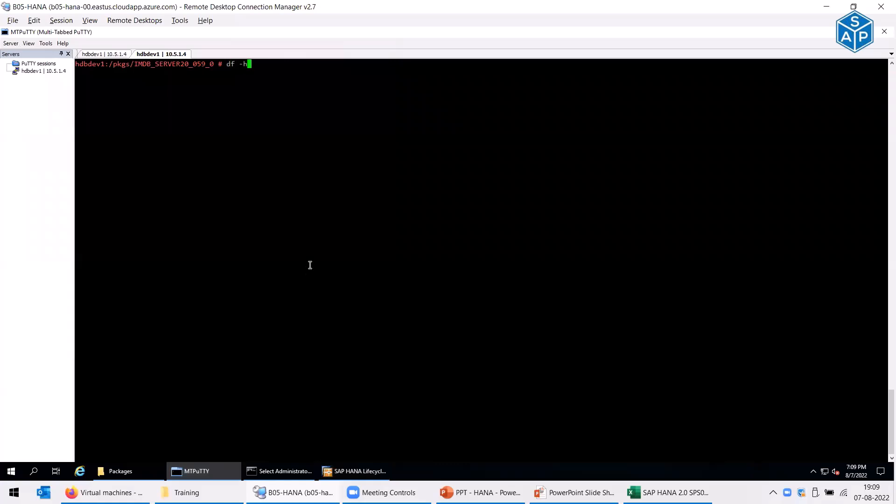
pyautogui.press('Return')
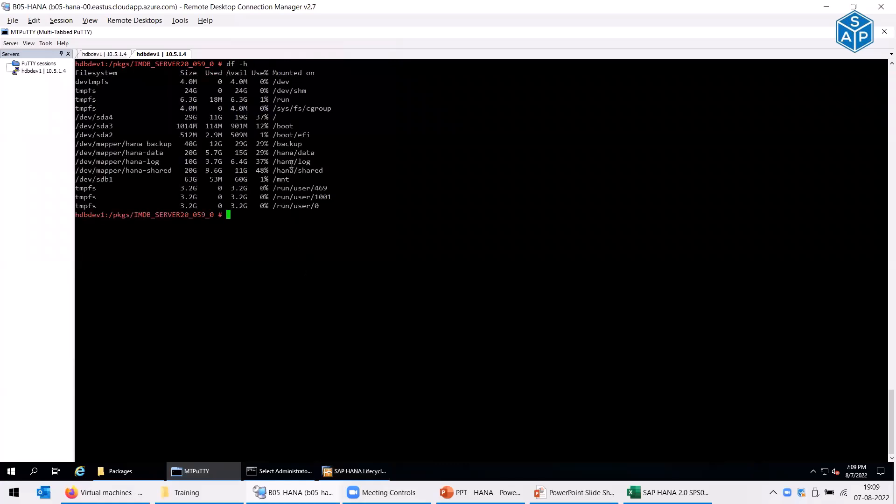
pyautogui.moveTo(235, 151); pyautogui.dragTo(247, 152)
pyautogui.moveTo(231, 162)
pyautogui.mouseDown()
pyautogui.moveTo(252, 162)
pyautogui.moveTo(245, 172)
pyautogui.mouseUp()
pyautogui.click(346, 305)
pyautogui.hotkey('alt', 'Tab')
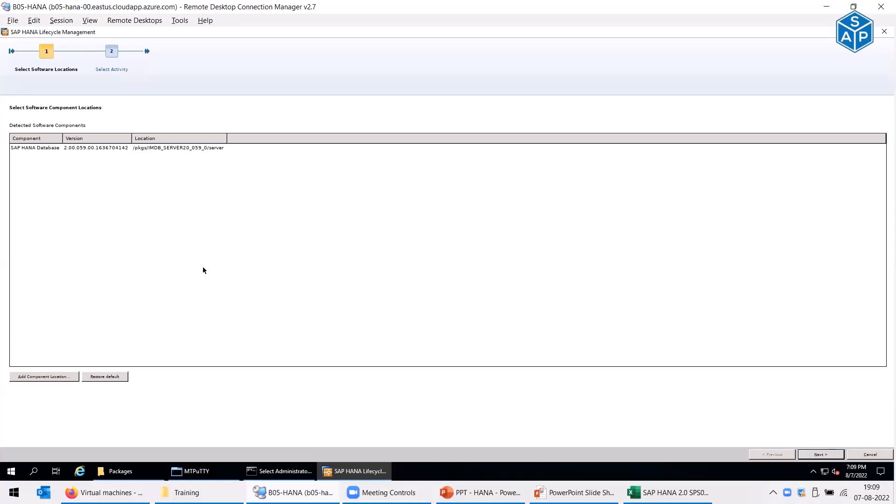
# - Advance to Select Activity, check H4D's installed HANA version, then cancel and confirm exiting the wizard
pyautogui.click(822, 454)
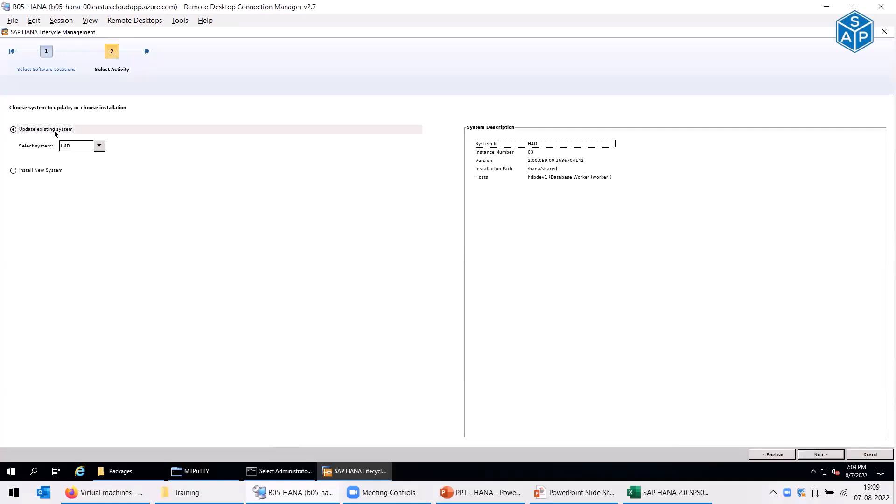
pyautogui.click(549, 161)
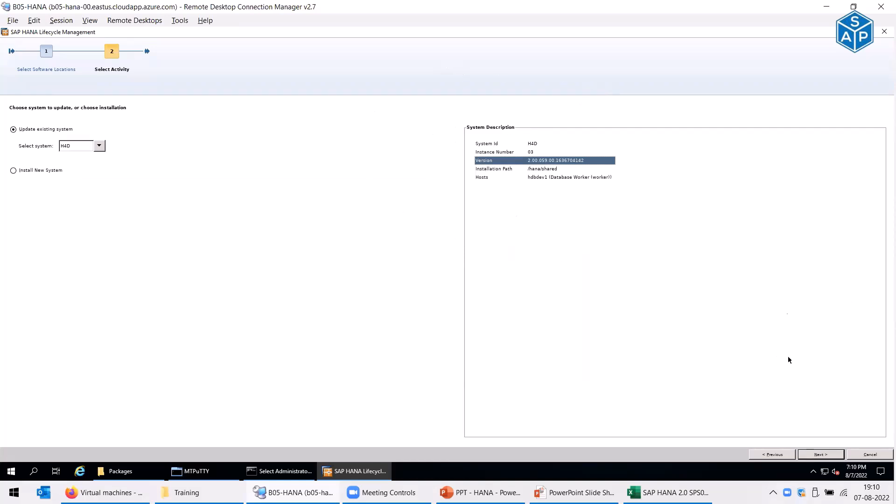
pyautogui.click(882, 457)
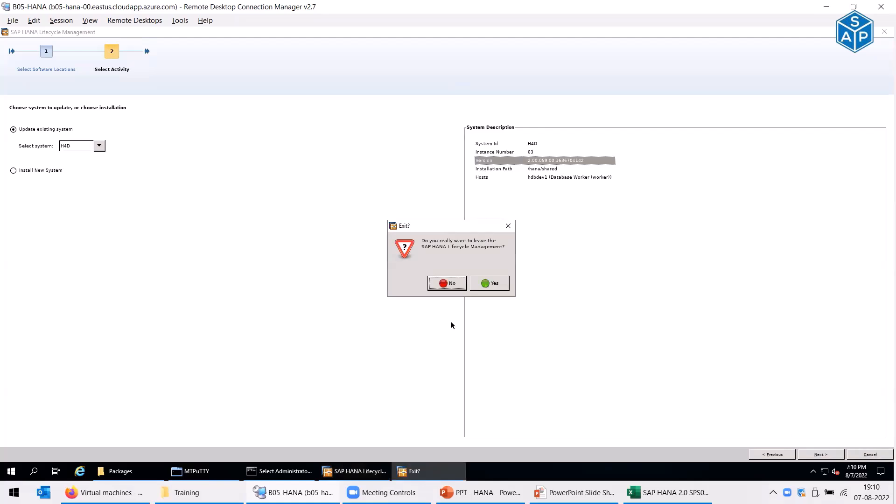
pyautogui.click(482, 286)
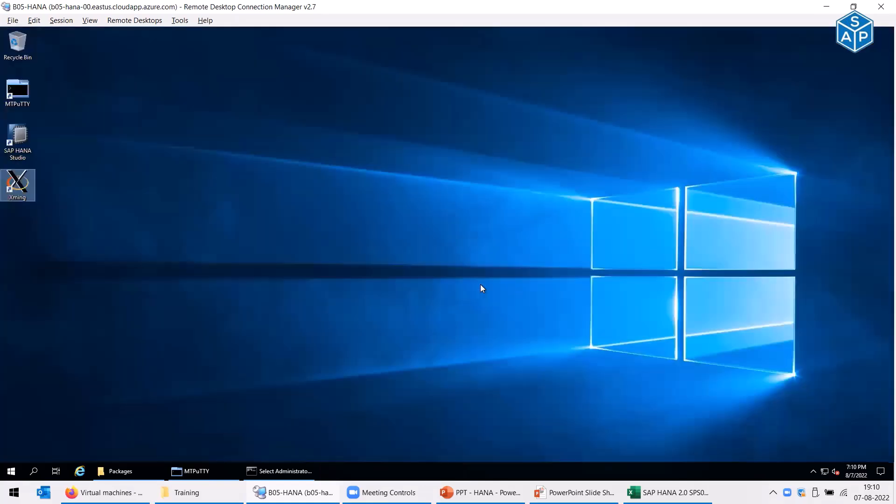
# - In the Excel update checklist, mark the target version status in C2 as 'done' and save
pyautogui.click(285, 471)
pyautogui.click(186, 472)
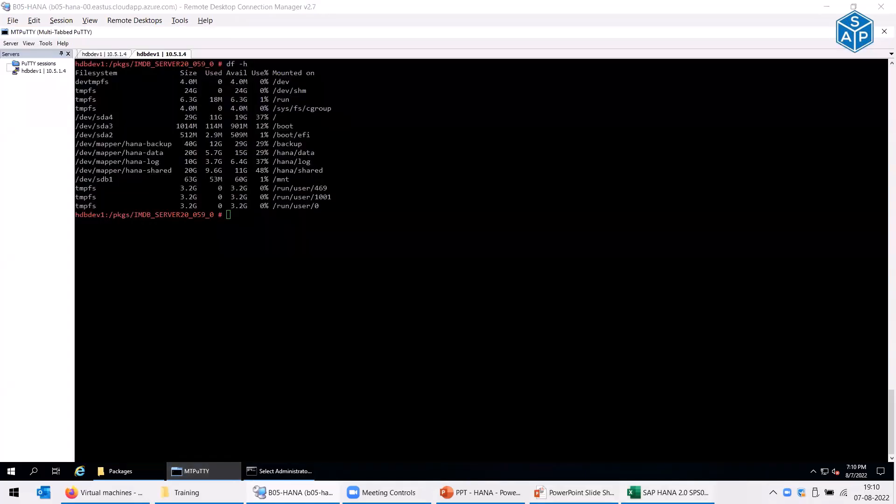
pyautogui.click(668, 493)
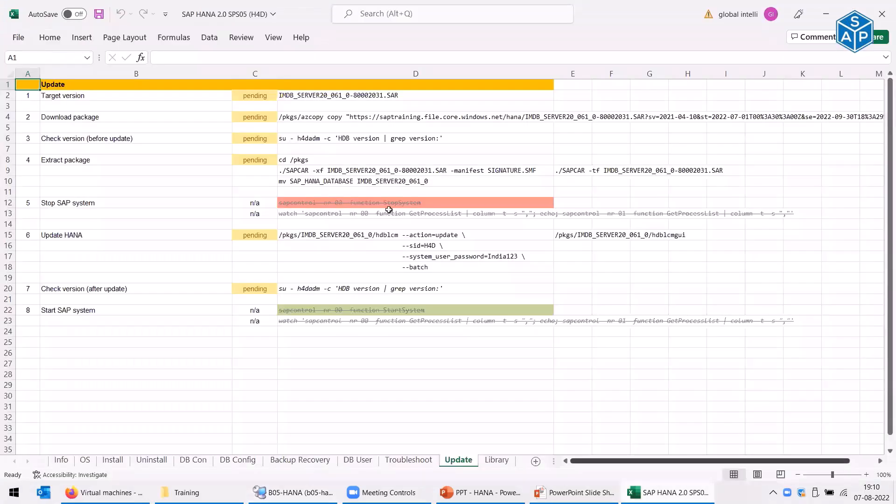
pyautogui.click(316, 95)
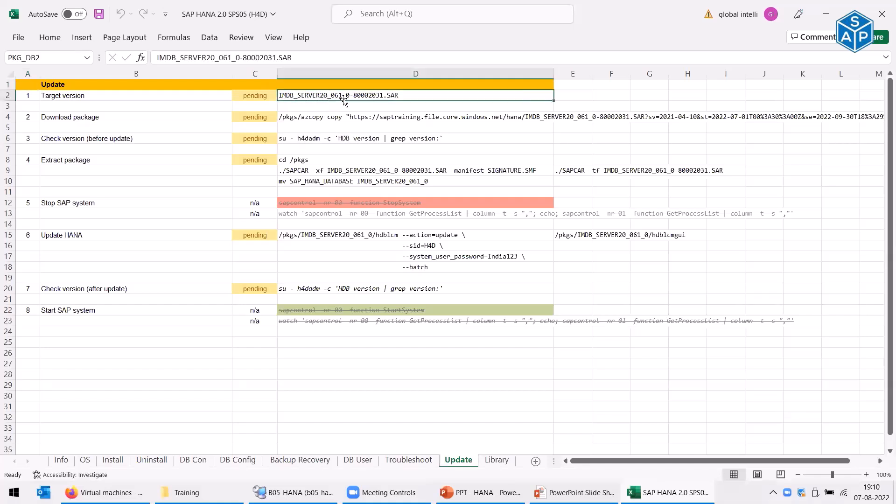
pyautogui.click(249, 96)
pyautogui.write('done')
pyautogui.press('Return')
pyautogui.hotkey('ctrl', 's')
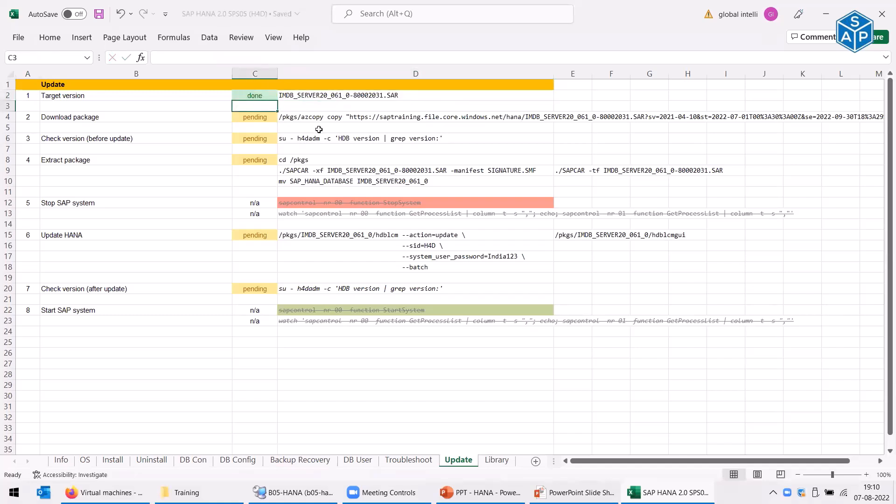
# - Copy the azcopy download command from D4 and return to the remote server
pyautogui.click(319, 120)
pyautogui.hotkey('ctrl', 'c')
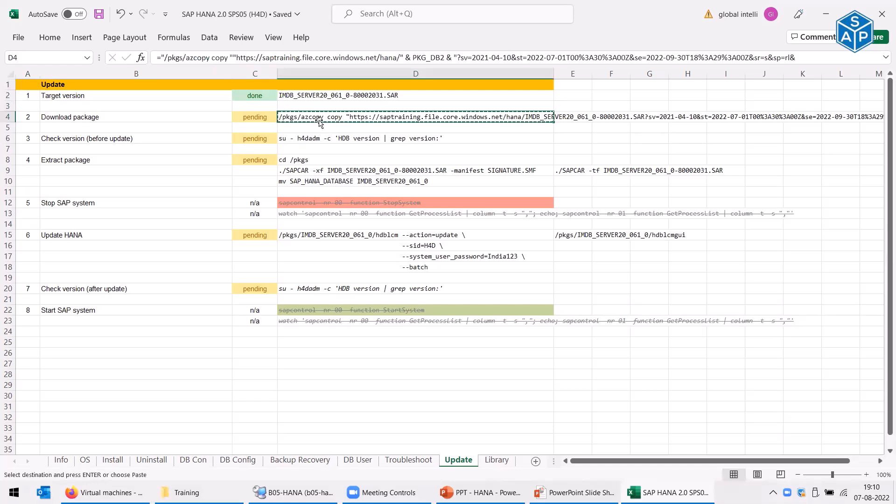
pyautogui.hotkey('alt', 'Tab')
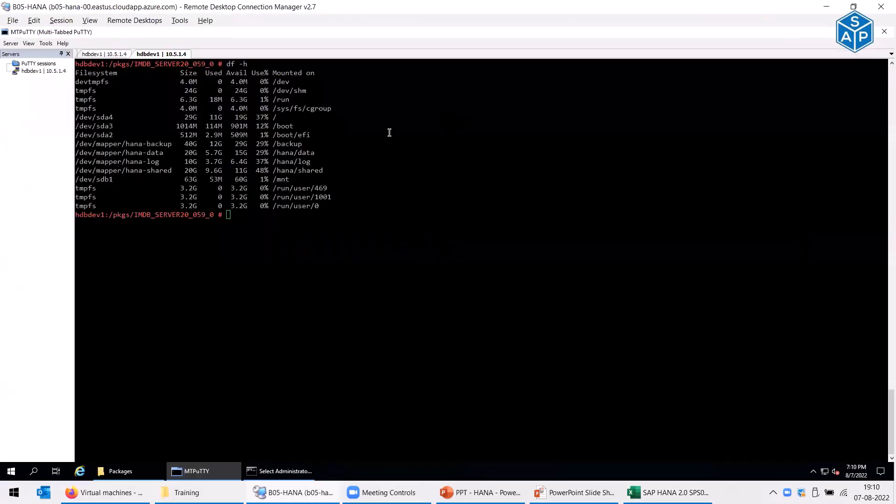
# - Paste and run the azcopy download of IMDB_SERVER20_061_0-80002031.SAR into /pkgs, then show the HDBLCM slide
pyautogui.rightClick(390, 133)
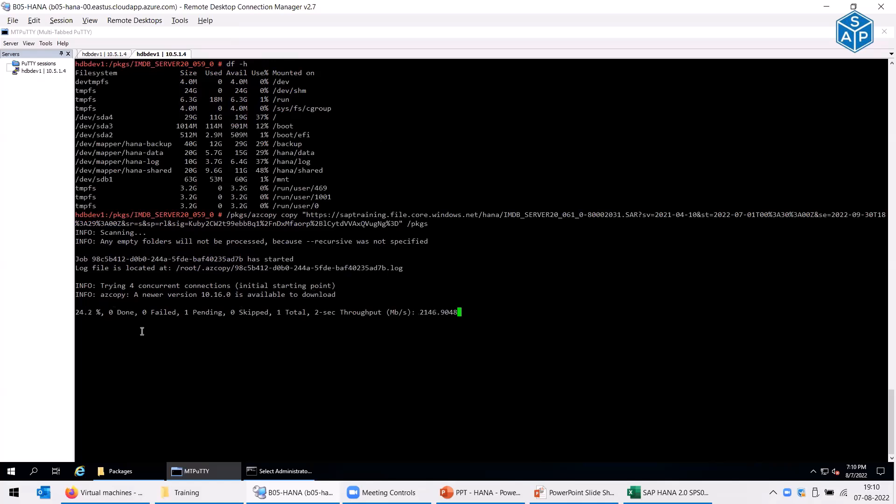
pyautogui.moveTo(85, 313); pyautogui.dragTo(76, 313)
pyautogui.click(146, 365)
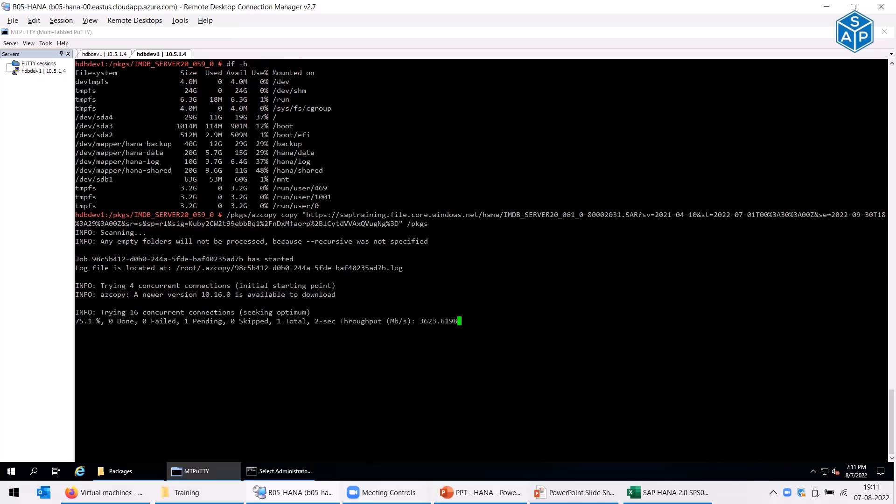
pyautogui.moveTo(486, 493)
pyautogui.click(590, 441)
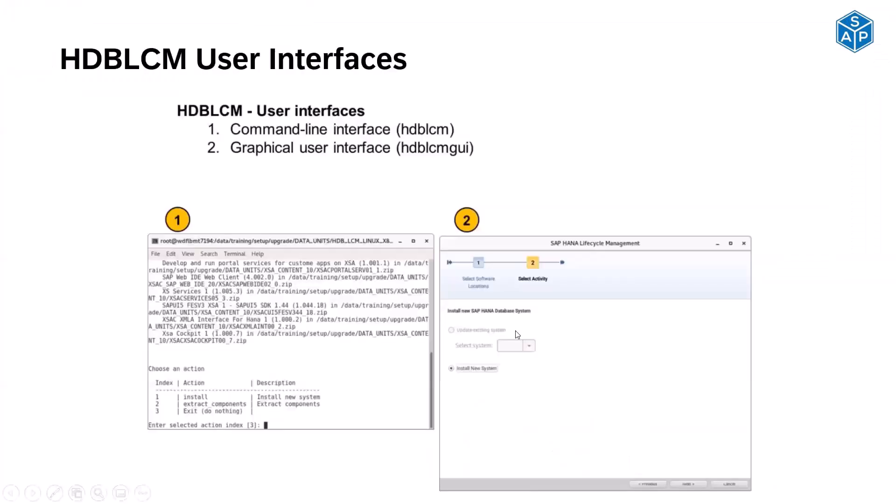
# - Step through the HDBLCM User Interfaces and Resident HDBLCM slides, then go back to MTPuTTY
pyautogui.press('Right')
pyautogui.press('Right')
pyautogui.press('Left')
pyautogui.press('Left')
pyautogui.press('Right')
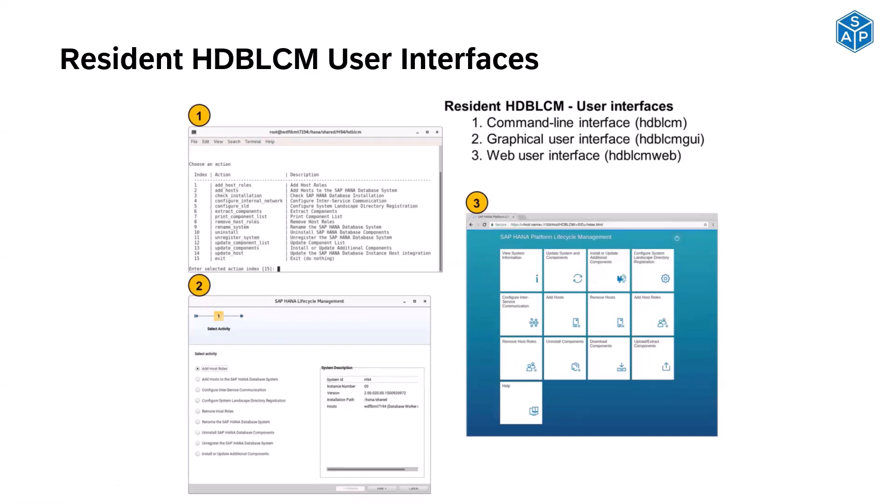
pyautogui.press('Right')
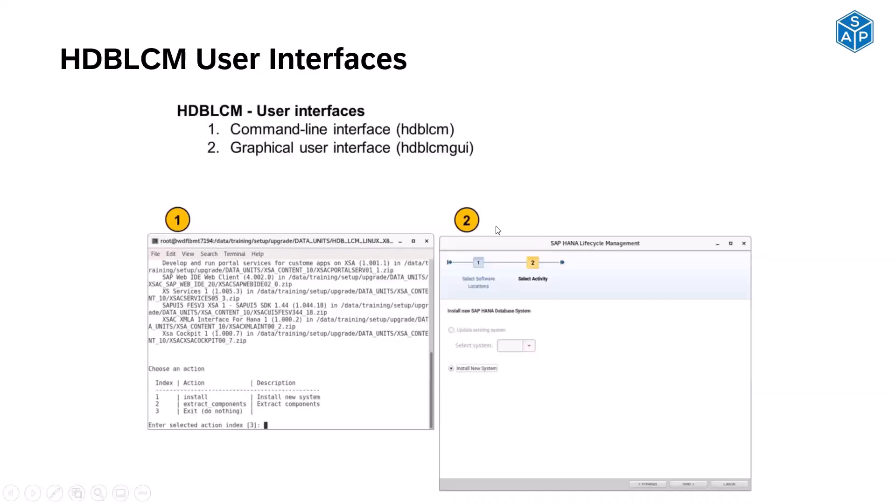
pyautogui.hotkey('alt', 'Tab')
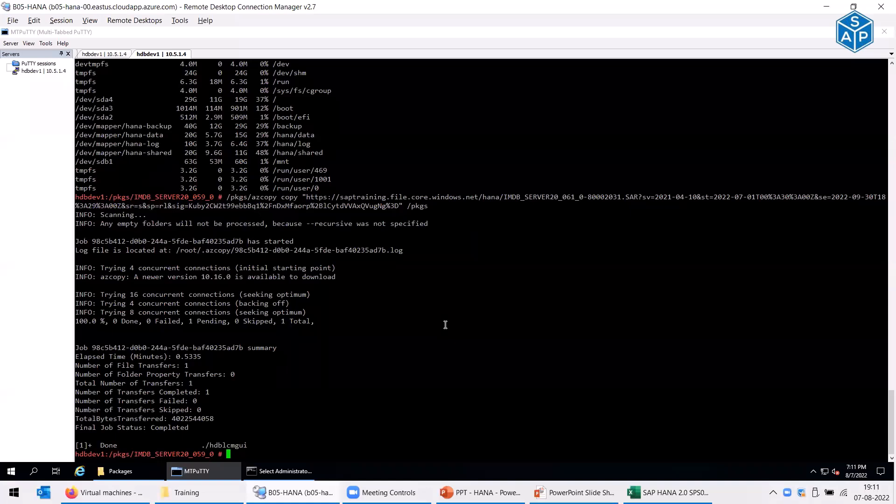
# - Clear the terminal and list the installer directory, locating hdblcmweb
pyautogui.hotkey('ctrl', 'l')
pyautogui.write('ls')
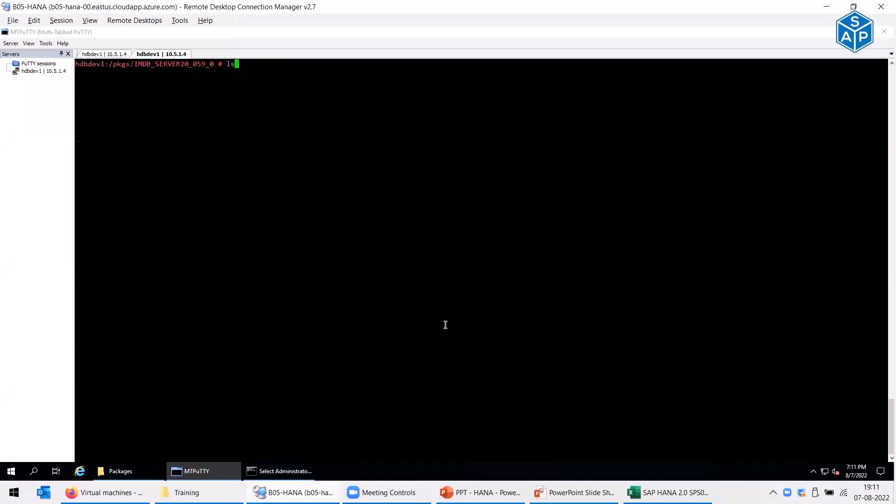
pyautogui.press('BackSpace')
pyautogui.press('BackSpace')
pyautogui.write('ls')
pyautogui.press('Return')
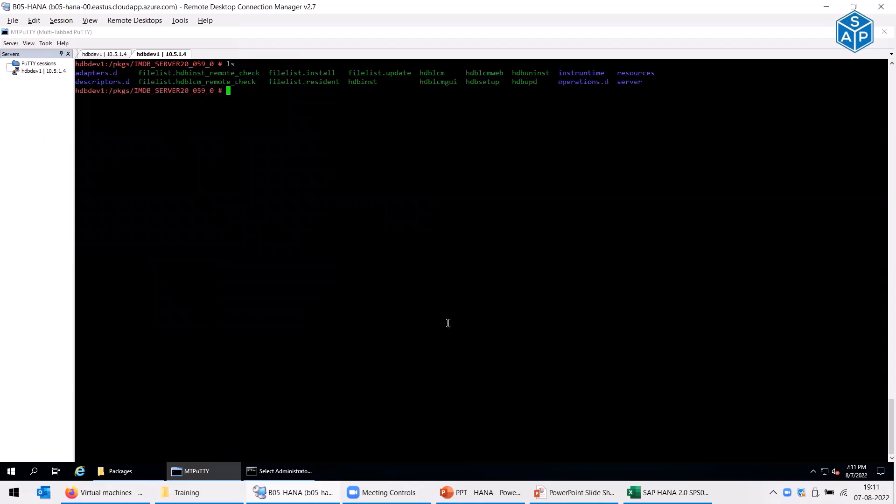
pyautogui.doubleClick(479, 73)
# - Run ./hdblcmweb, which points to the web UI on port 1129
pyautogui.write('./hdbw')
pyautogui.press('BackSpace')
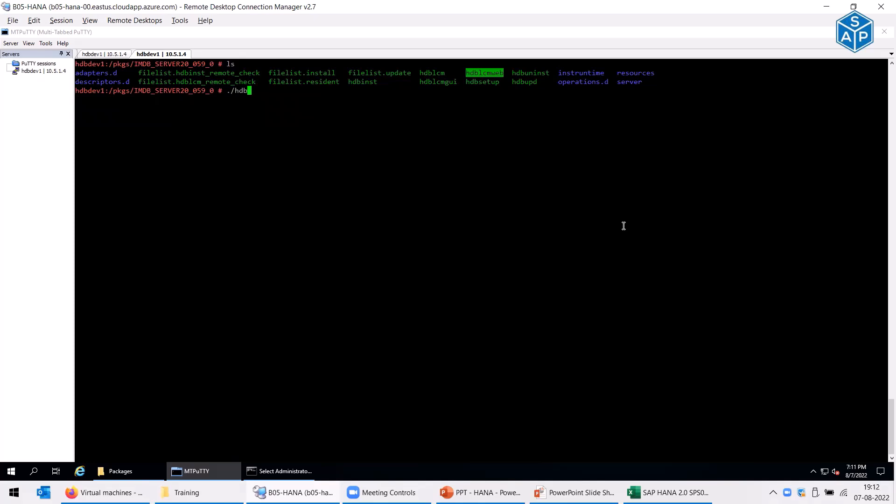
pyautogui.write('lcmwe')
pyautogui.press('Tab')
pyautogui.press('Return')
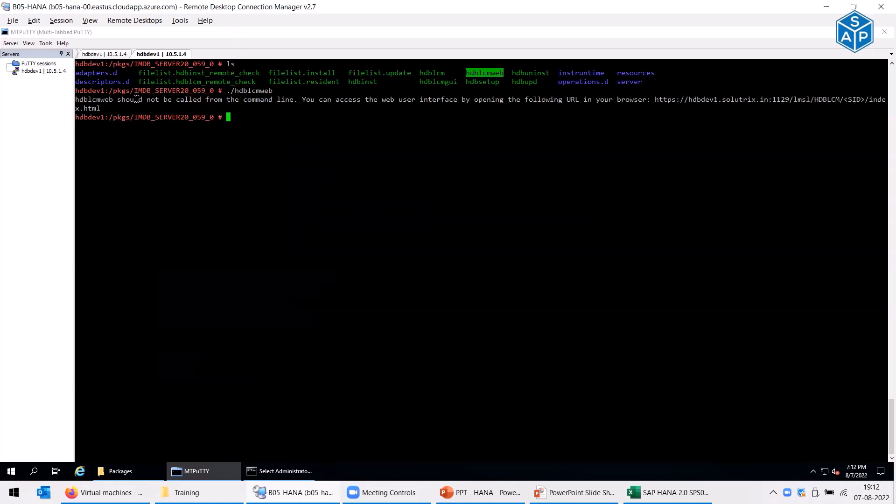
# - Select and copy the printed https web interface address
pyautogui.doubleClick(672, 98)
pyautogui.click(663, 102)
pyautogui.moveTo(657, 99); pyautogui.dragTo(99, 108)
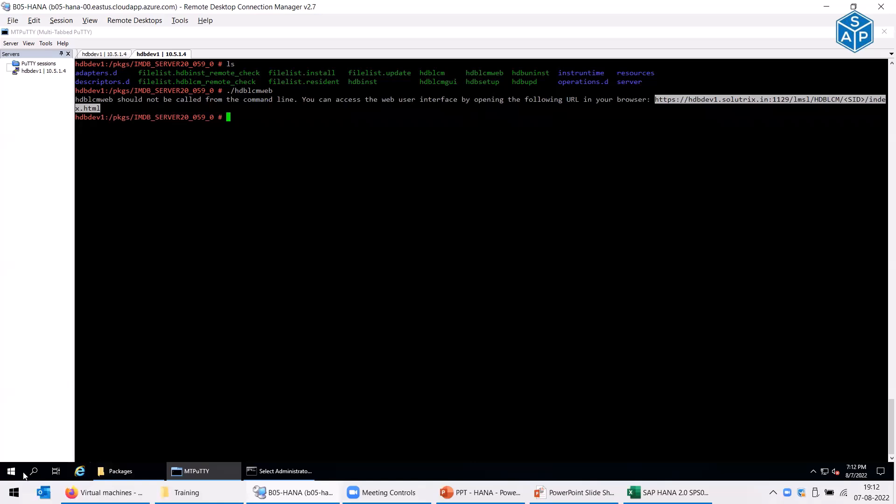
# - Search Start for 'mozi' without results, then launch Firefox Installer from C:\Packages
pyautogui.click(119, 471)
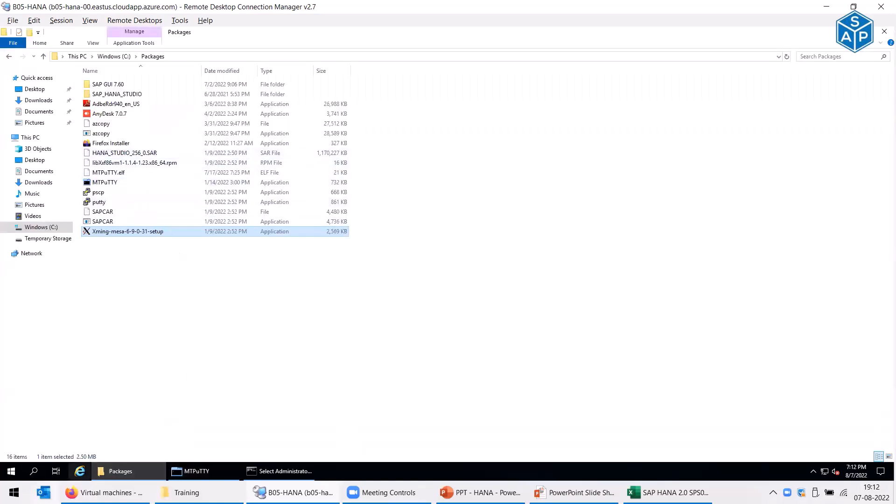
pyautogui.click(11, 472)
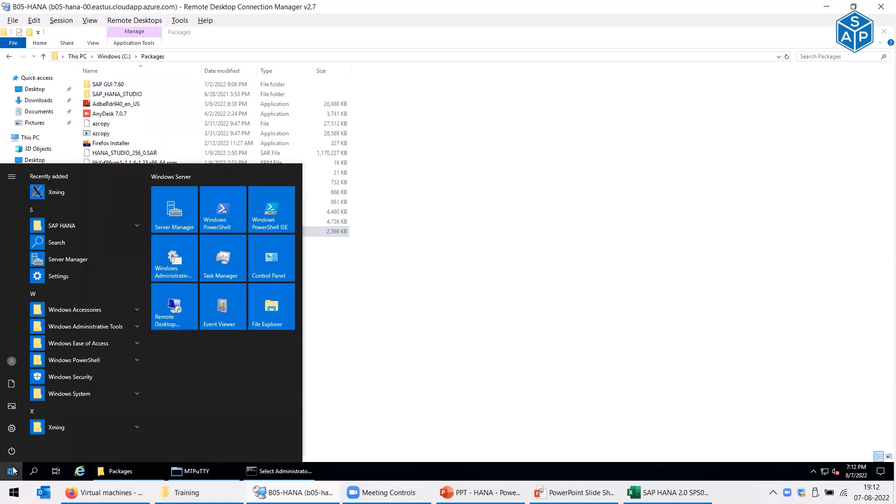
pyautogui.write('mozi')
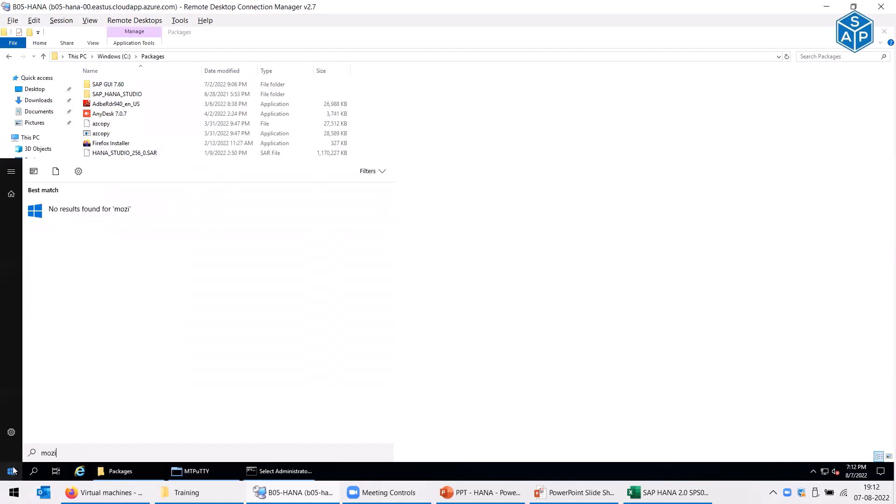
pyautogui.click(527, 291)
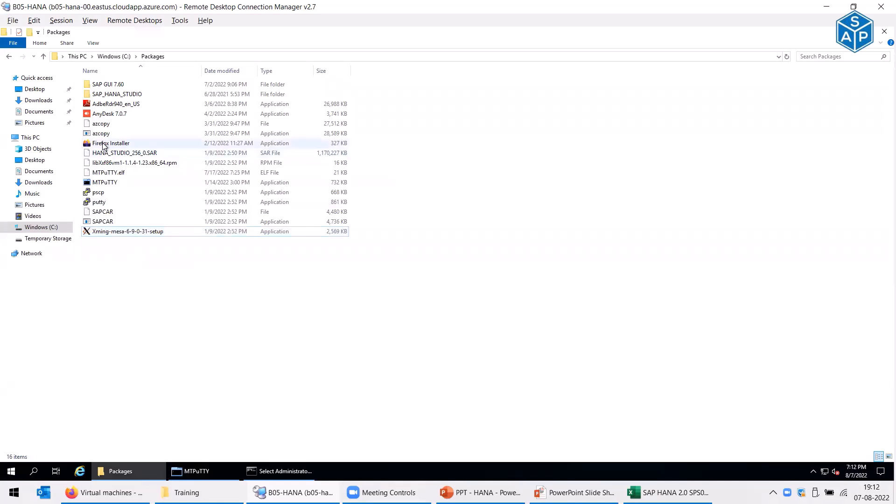
pyautogui.doubleClick(104, 144)
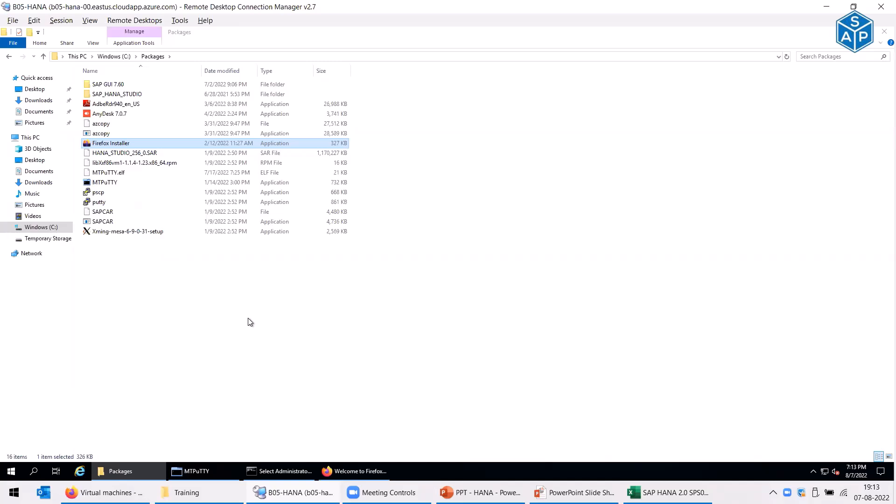
# - Make Firefox the default browser, skip the import and theme onboarding, and close it
pyautogui.click(352, 473)
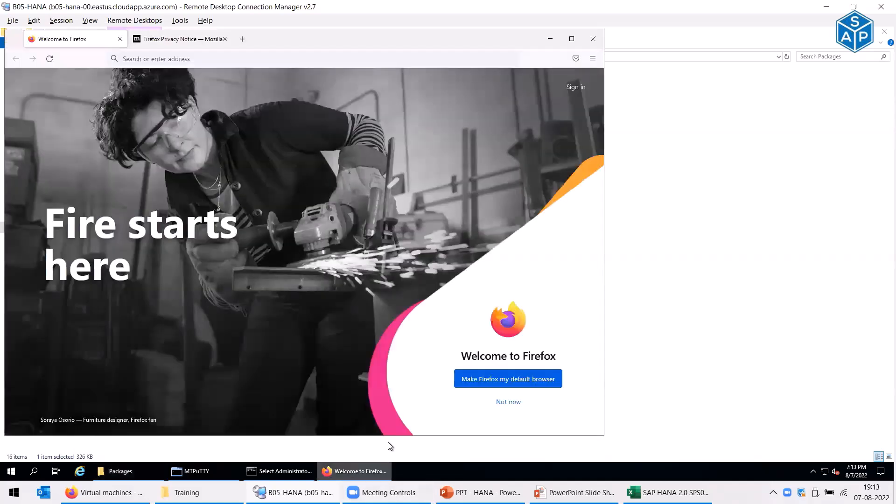
pyautogui.click(537, 380)
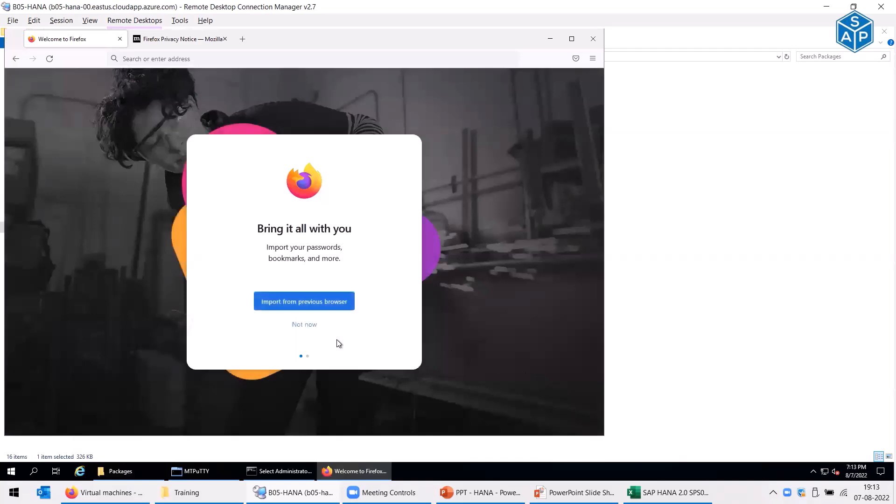
pyautogui.click(299, 324)
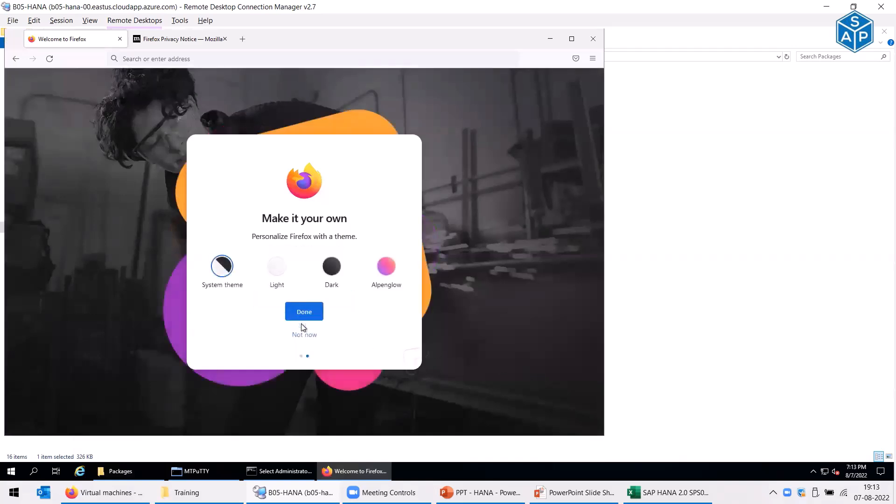
pyautogui.click(302, 336)
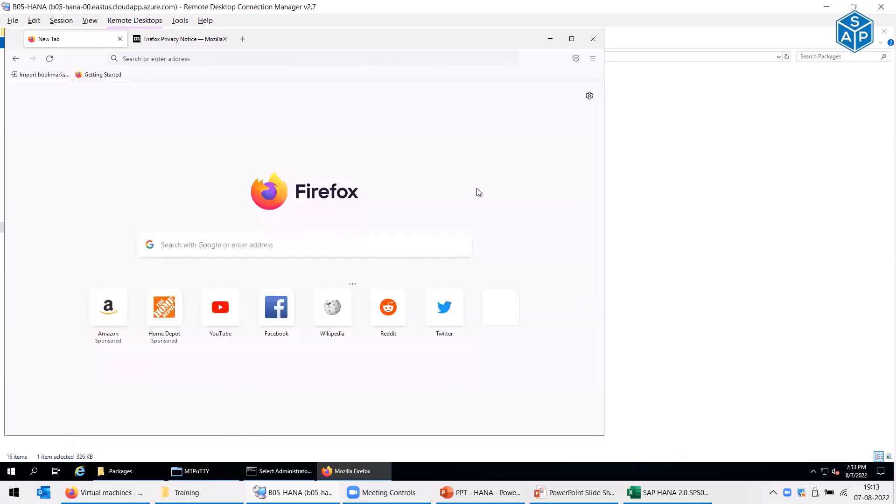
pyautogui.click(593, 37)
# - Pin Firefox to the taskbar and unpin Internet Explorer
pyautogui.moveTo(335, 474); pyautogui.dragTo(79, 472)
pyautogui.rightClick(79, 471)
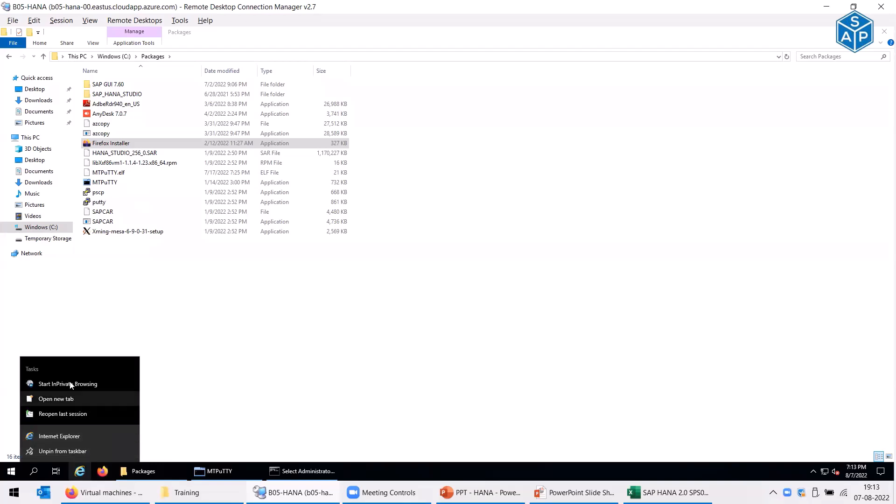
pyautogui.click(74, 449)
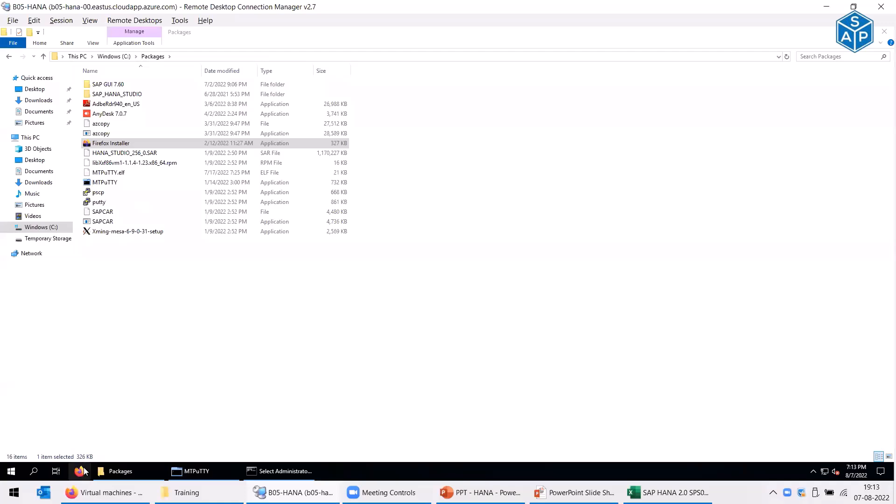
# - Start Firefox, maximize it, and dismiss the restore previous tabs notice
pyautogui.click(80, 471)
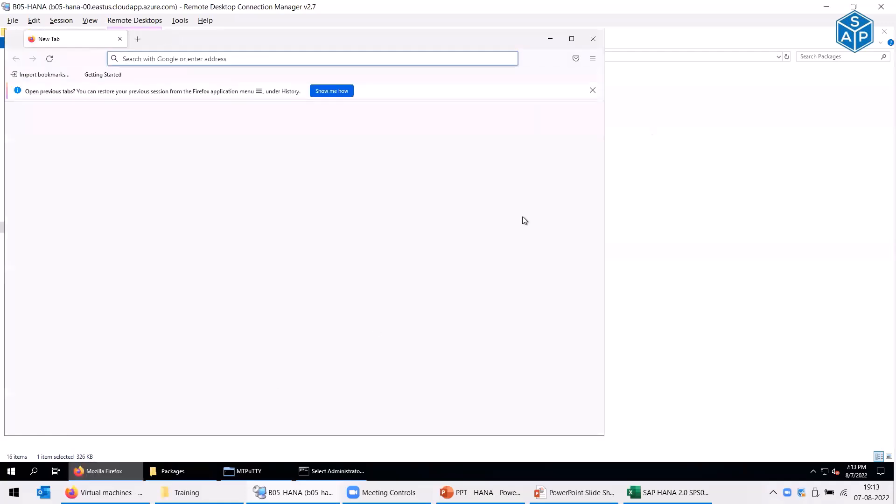
pyautogui.click(572, 41)
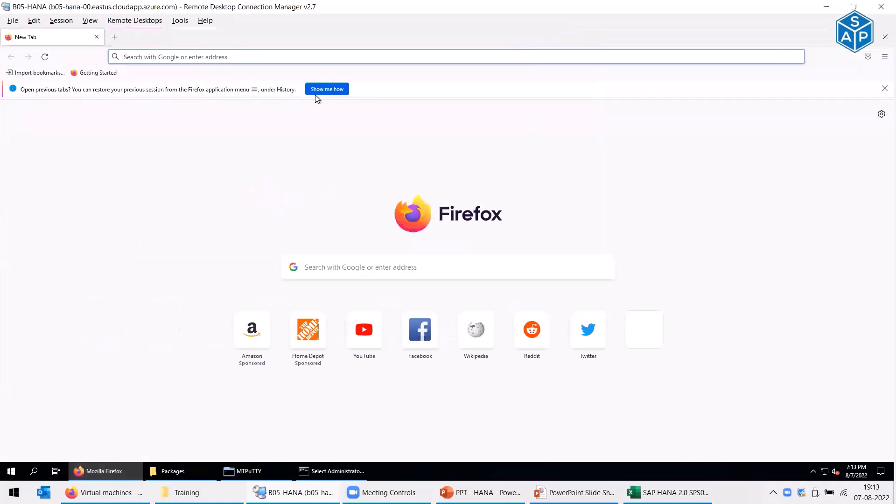
pyautogui.click(885, 88)
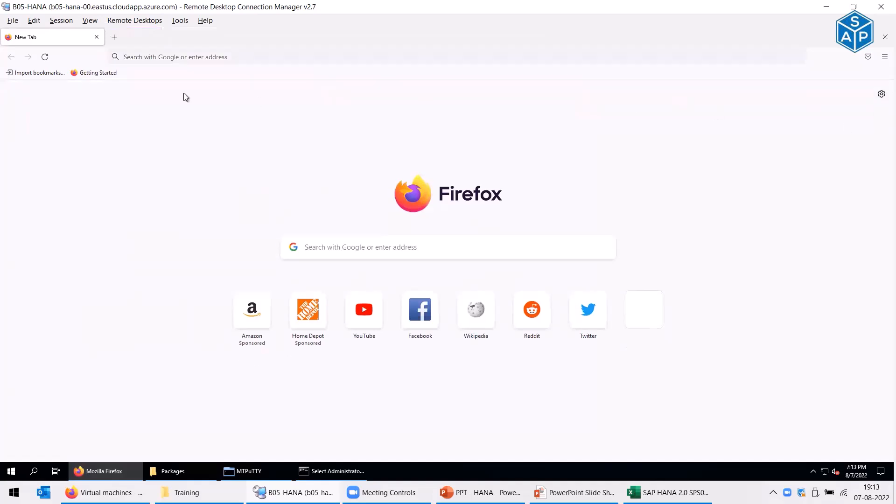
pyautogui.click(144, 55)
pyautogui.write('https://hdbdev1.solutrix.in:1129/lmsl/HDBLCM/<SID>/index.html')
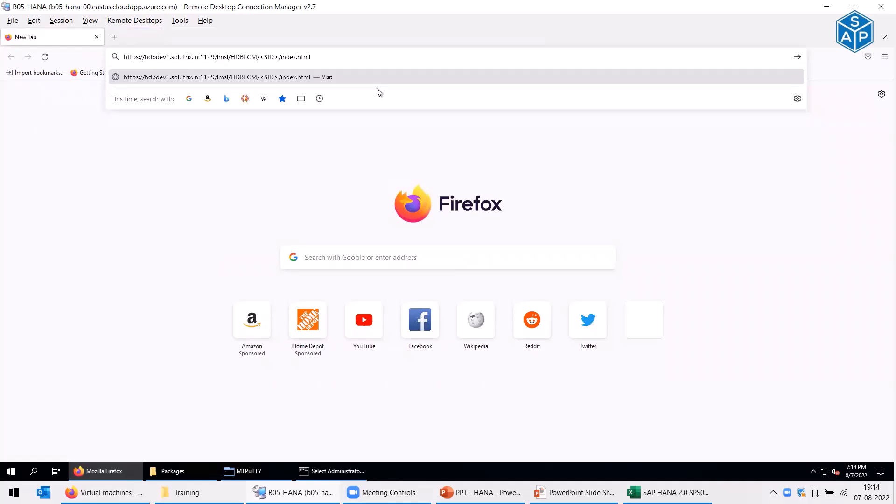
pyautogui.hotkey('shift', 'Left')
pyautogui.hotkey('shift', 'Left')
pyautogui.hotkey('shift', 'Left')
pyautogui.hotkey('shift', 'Left')
pyautogui.hotkey('shift', 'Left')
pyautogui.write('H4D')
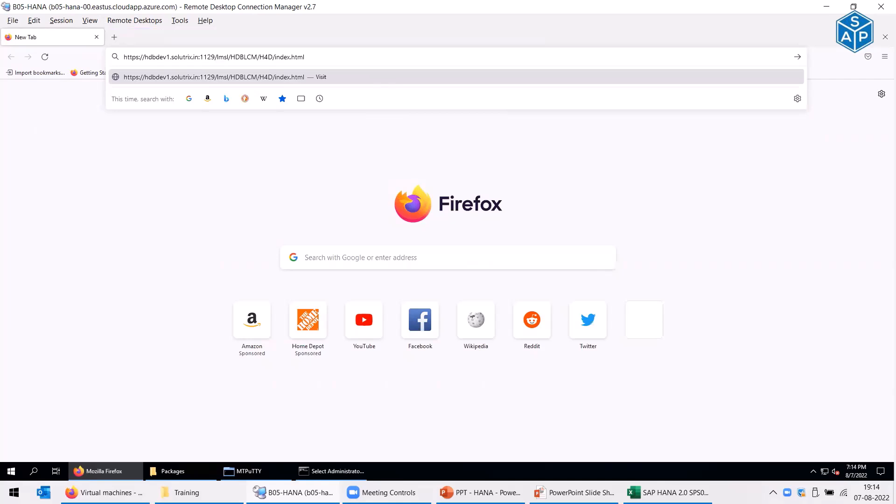
pyautogui.press('Return')
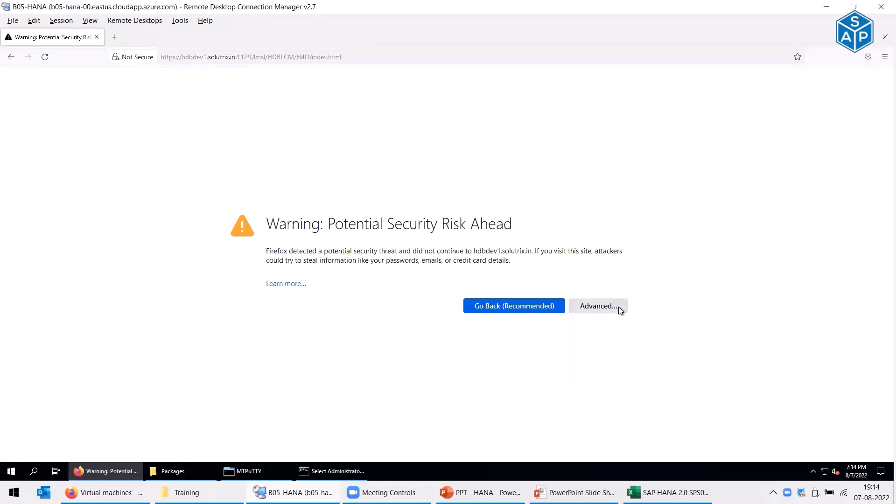
# - Accept the self-signed certificate risk and continue to the sign-in page
pyautogui.click(601, 312)
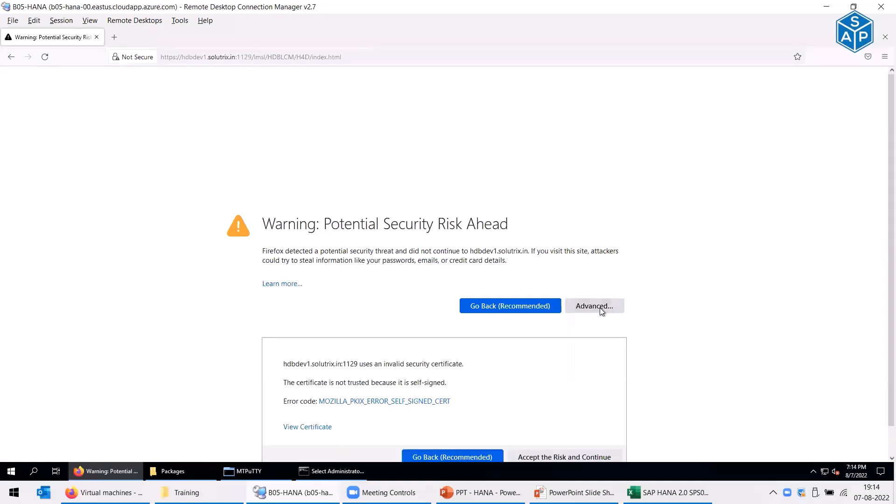
pyautogui.scroll(-1, 530, 414)
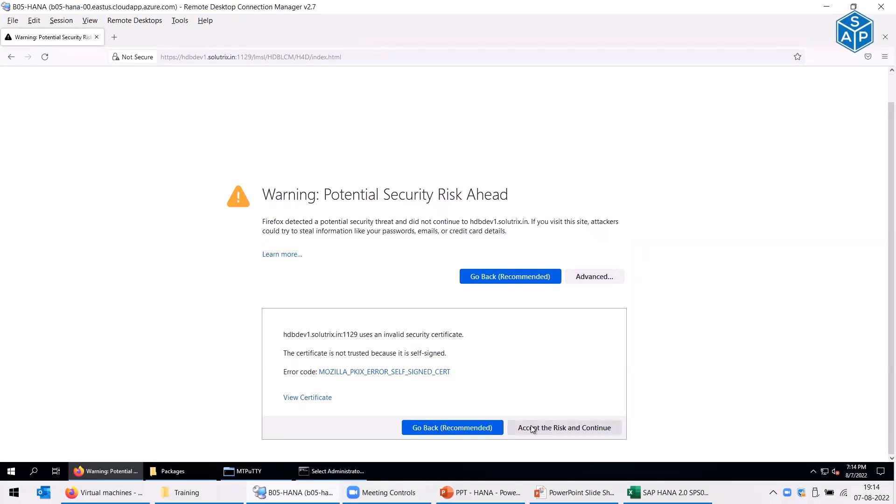
pyautogui.click(532, 429)
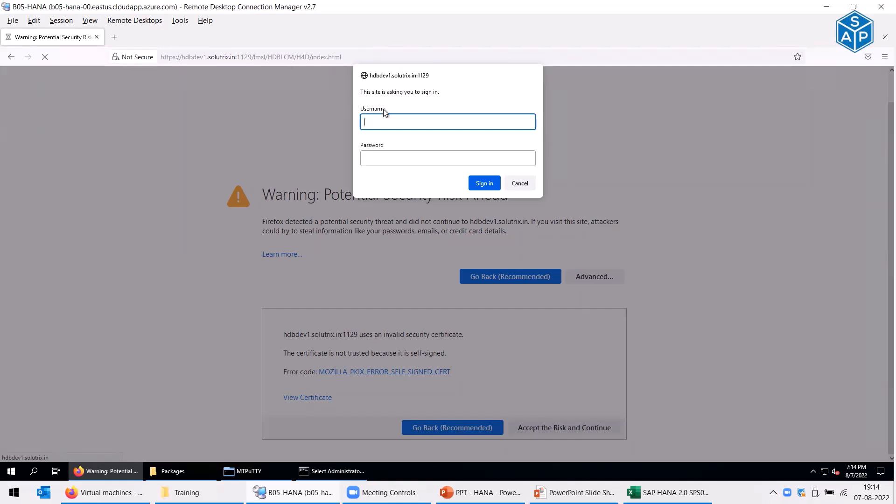
# - Attempt signing in with the administrator username and password
pyautogui.write('h4dadm')
pyautogui.click(448, 158)
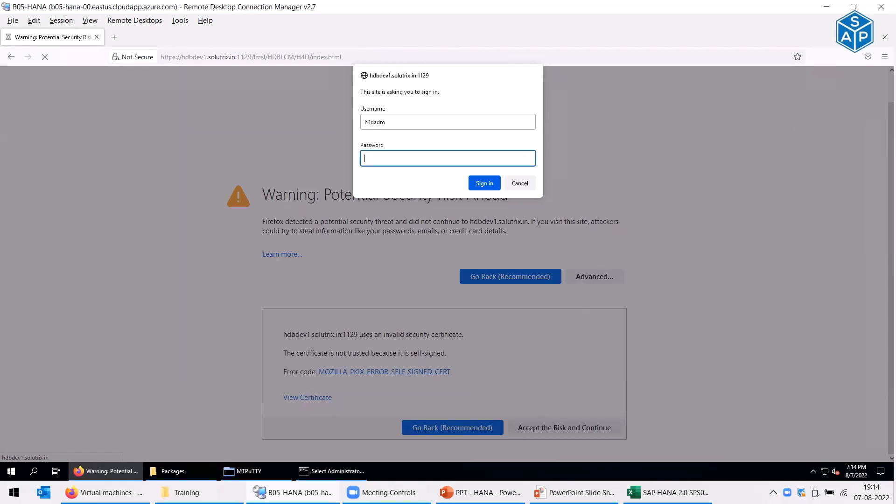
pyautogui.write('*******')
pyautogui.press('Return')
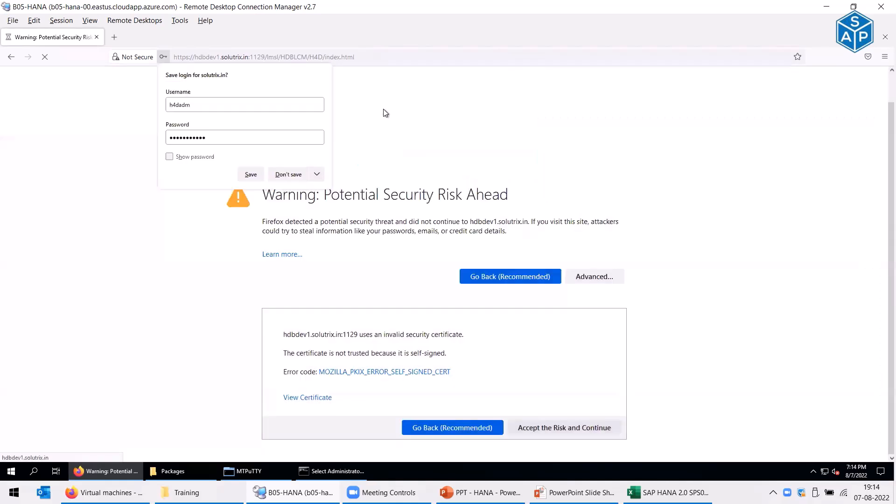
pyautogui.click(251, 175)
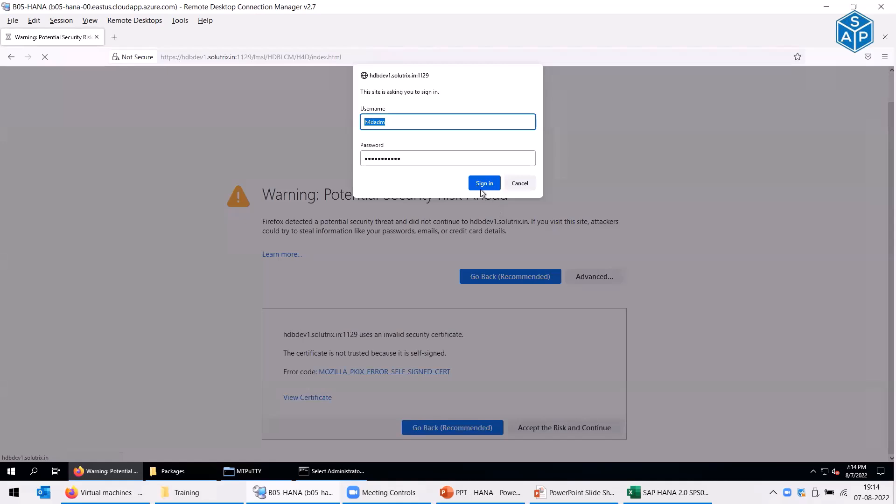
# - Sign in again as root with its password
pyautogui.click(480, 189)
pyautogui.write('root')
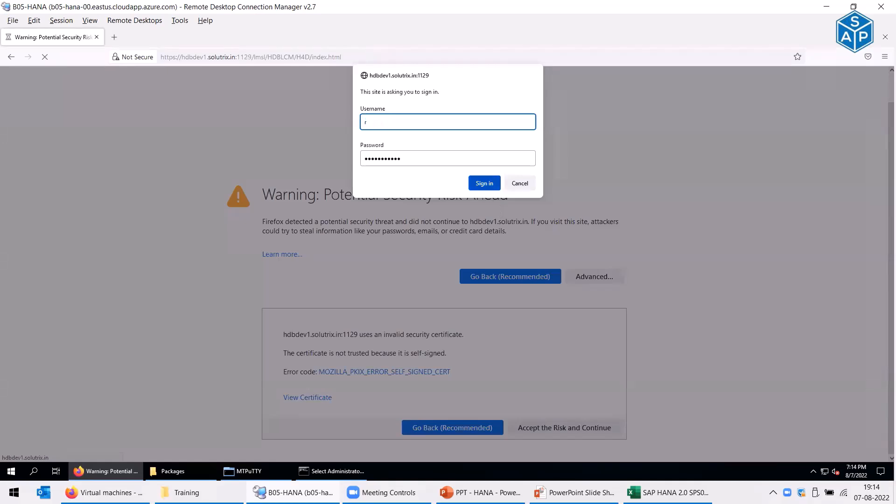
pyautogui.press('Tab')
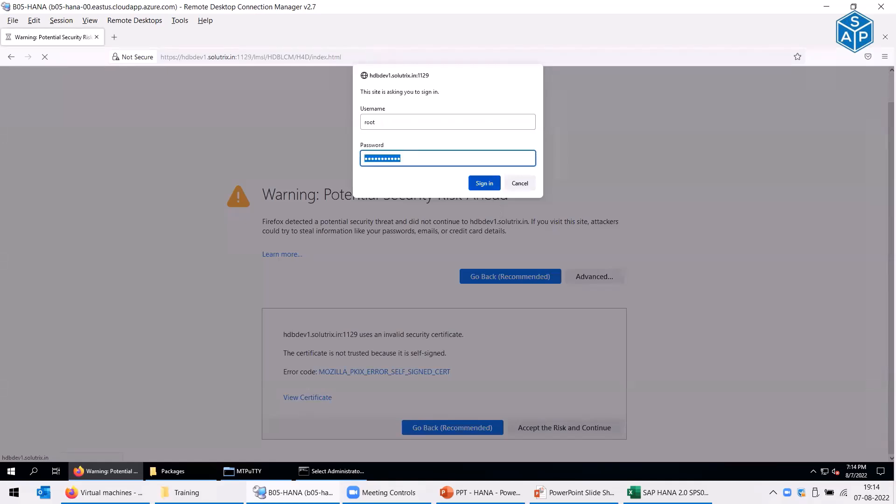
pyautogui.write('*******')
pyautogui.click(484, 189)
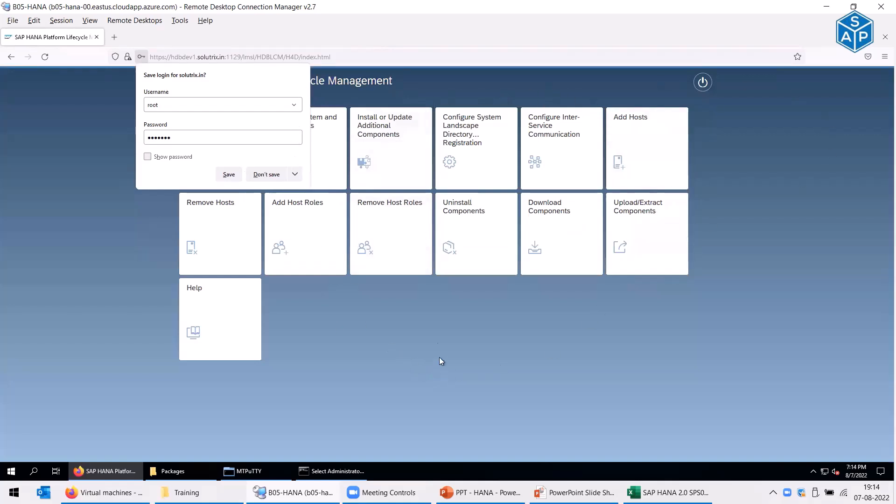
# - Dismiss Firefox's save-login offer to reveal the task tiles, then switch to the Packages window
pyautogui.click(228, 175)
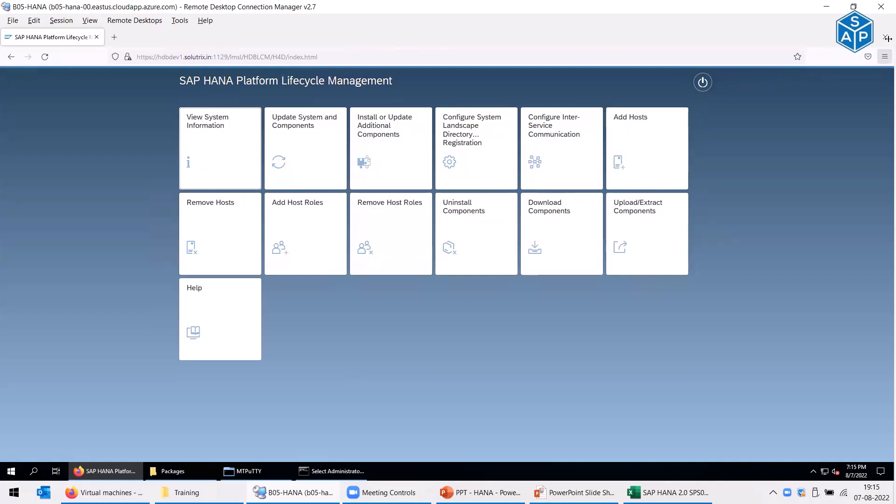
pyautogui.moveTo(895, 42)
pyautogui.hotkey('alt', 'Tab')
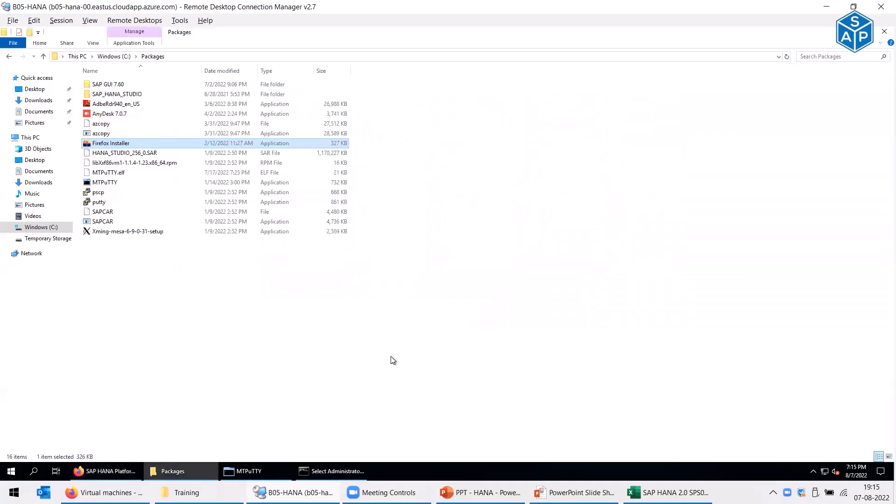
# - In the install-directory session, go up with cd .. and list /pkgs to spot IMDB_SERVER20_061_0-80002031.SAR
pyautogui.click(165, 470)
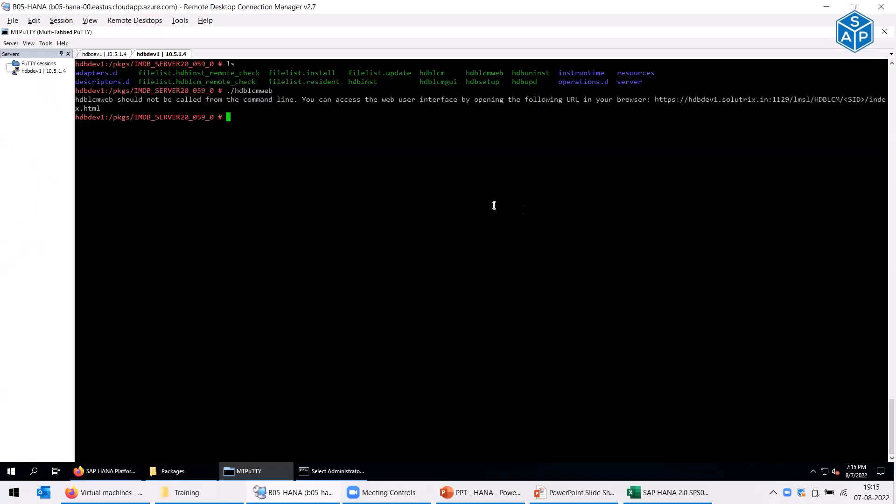
pyautogui.click(120, 53)
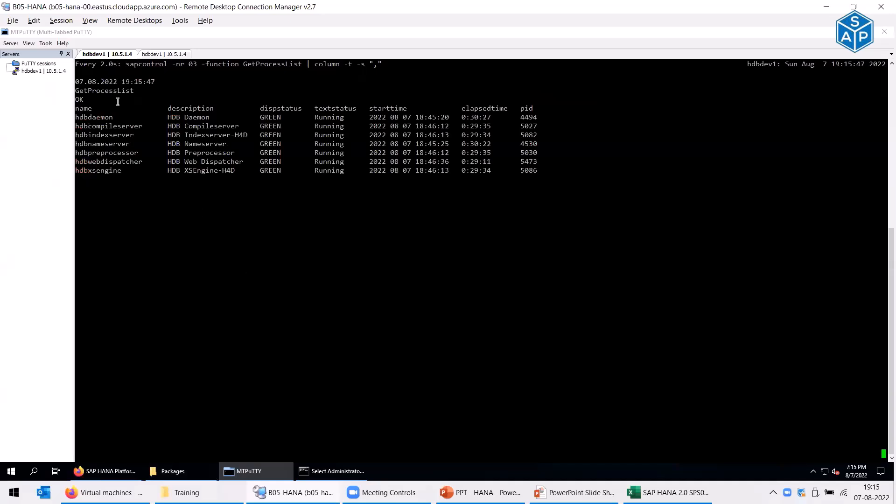
pyautogui.click(148, 52)
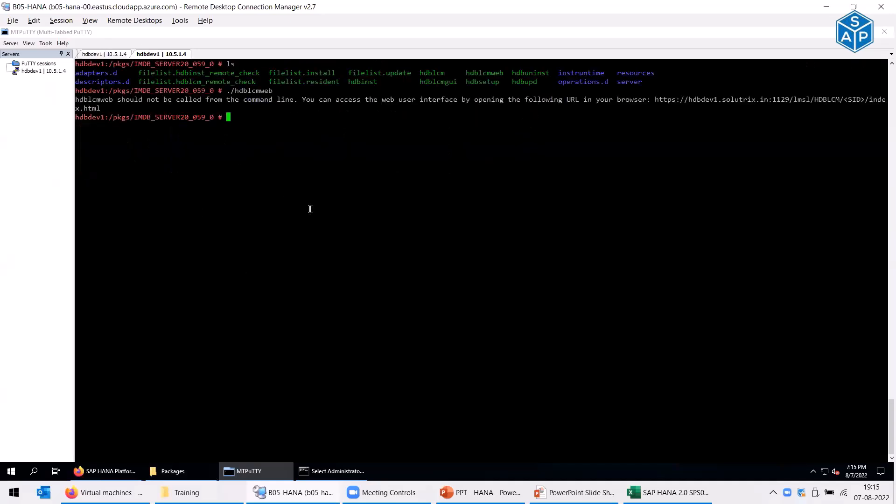
pyautogui.write('cd ..')
pyautogui.press('Return')
pyautogui.write('ls')
pyautogui.press('Return')
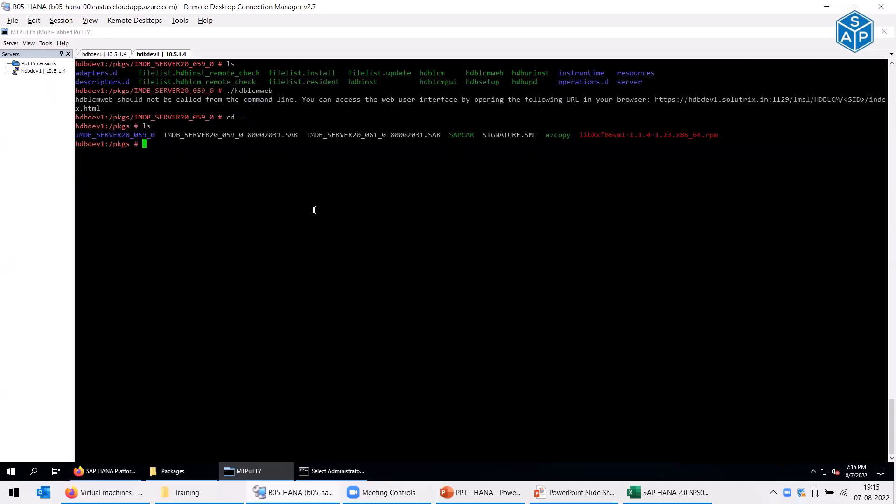
pyautogui.doubleClick(369, 136)
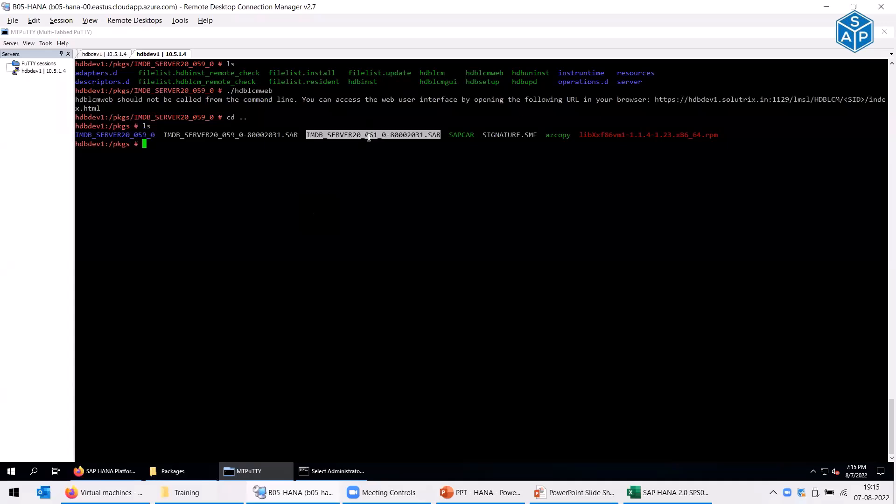
pyautogui.hotkey('alt', 'Tab')
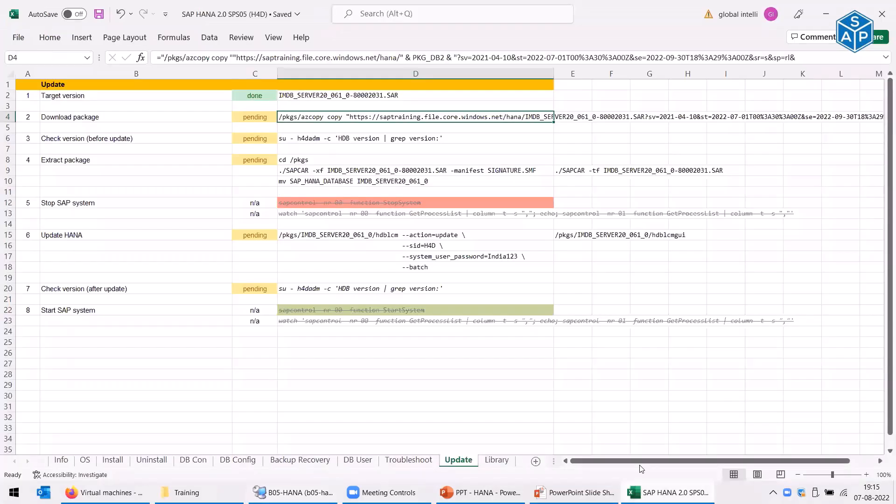
# - Mark the Download package step as done in C4 and save the workbook
pyautogui.click(270, 114)
pyautogui.write('done')
pyautogui.press('Return')
pyautogui.hotkey('ctrl', 's')
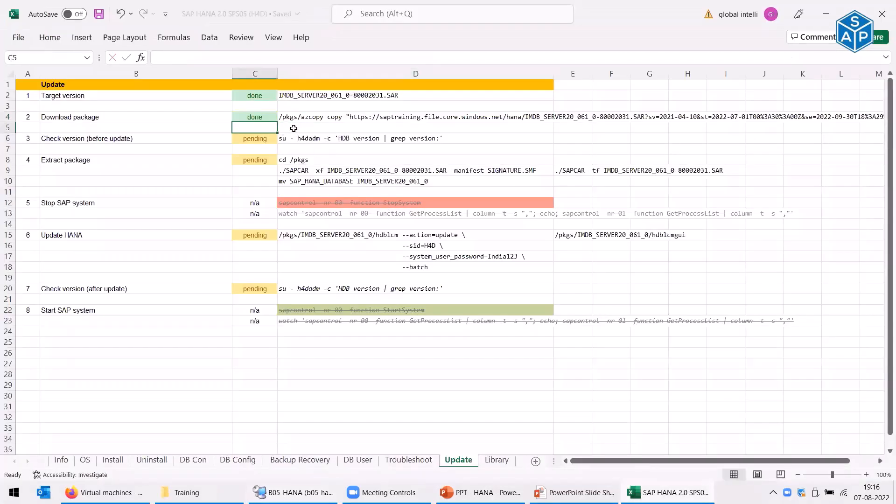
# - Copy the cd /pkgs command from D8 and run it in the server terminal
pyautogui.click(300, 138)
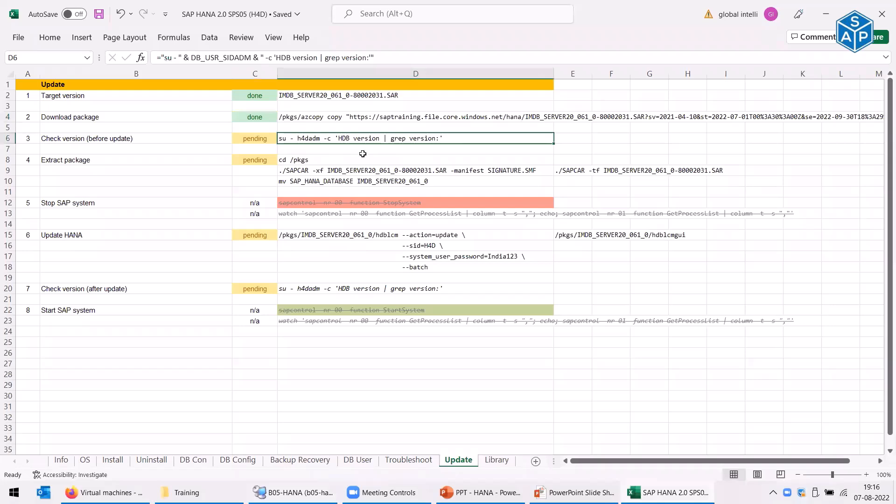
pyautogui.press('Down')
pyautogui.press('Down')
pyautogui.hotkey('ctrl', 'c')
pyautogui.hotkey('alt', 'Tab')
pyautogui.rightClick(399, 193)
pyautogui.hotkey('alt', 'Tab')
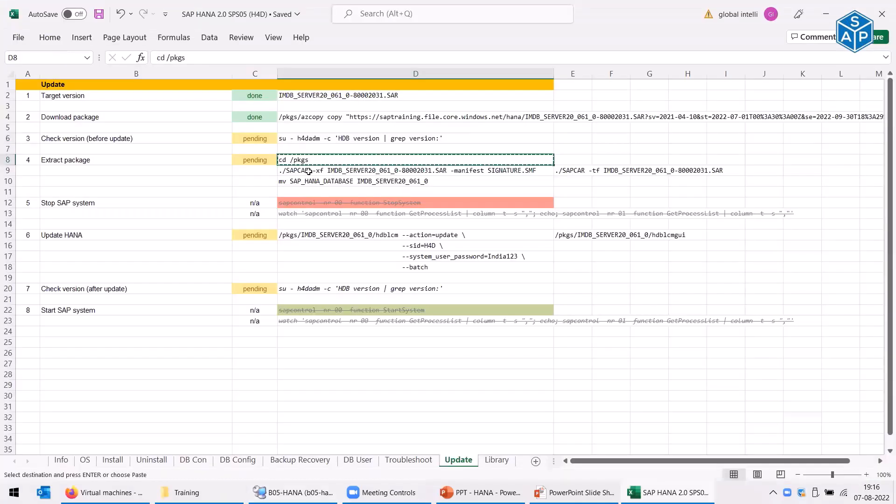
# - Copy the SAPCAR extract command from D9 and run it in the terminal
pyautogui.press('Down')
pyautogui.hotkey('ctrl', 'c')
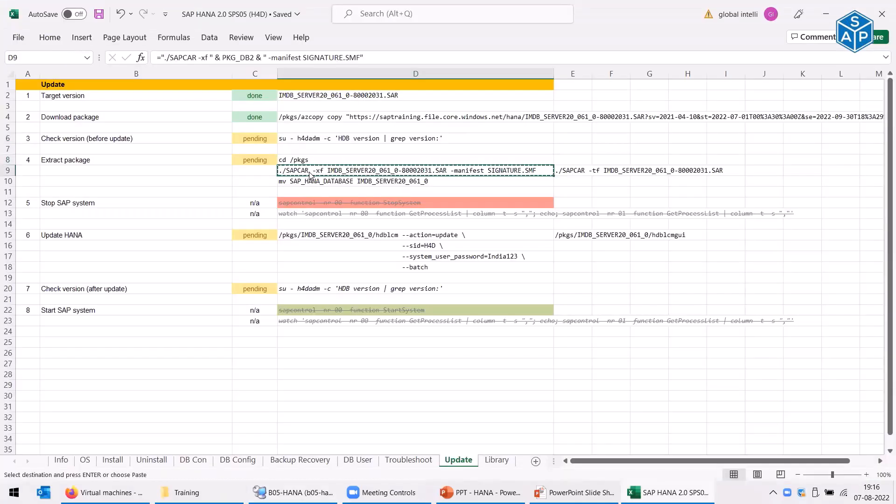
pyautogui.hotkey('alt', 'Tab')
pyautogui.rightClick(310, 172)
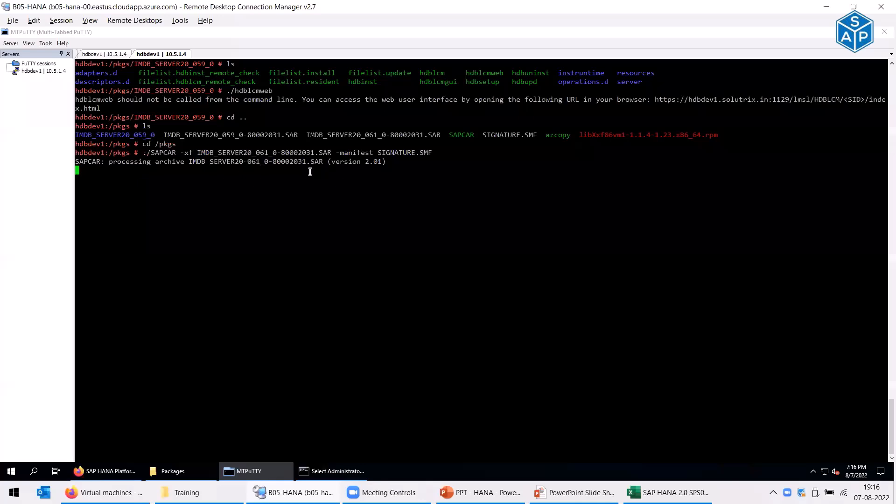
pyautogui.hotkey('alt', 'Tab')
# - Copy the D10 mv command, check the extraction progress, then show the desktop
pyautogui.click(307, 181)
pyautogui.hotkey('ctrl', 'c')
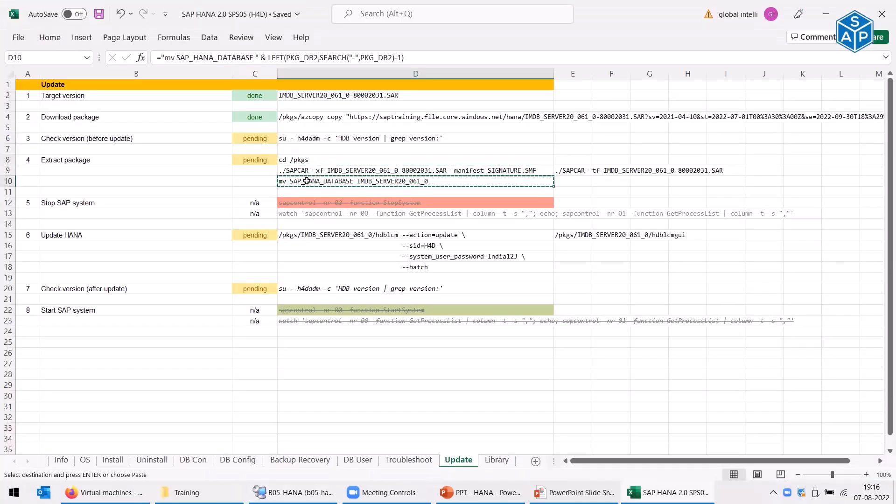
pyautogui.hotkey('alt', 'Tab')
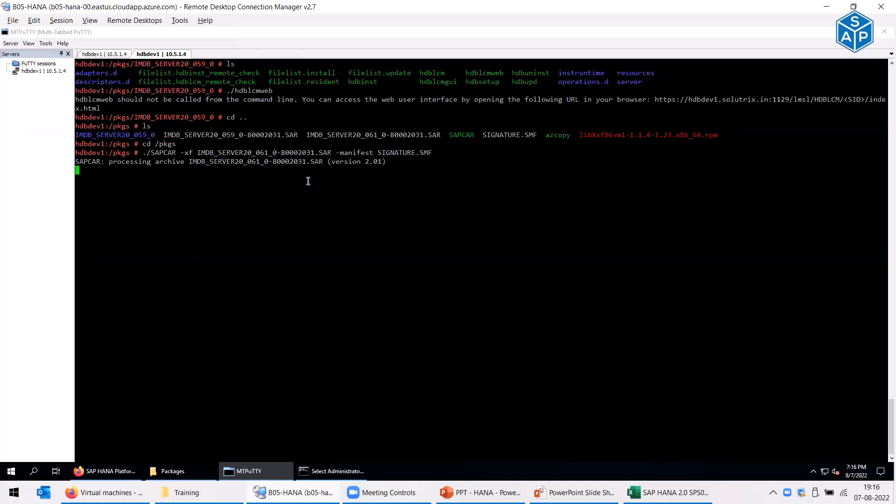
pyautogui.hotkey('alt', 'Tab')
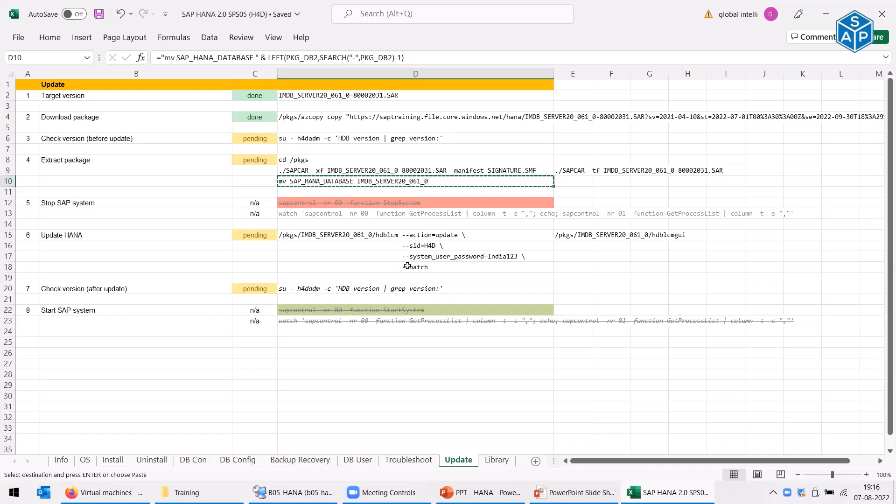
pyautogui.click(419, 117)
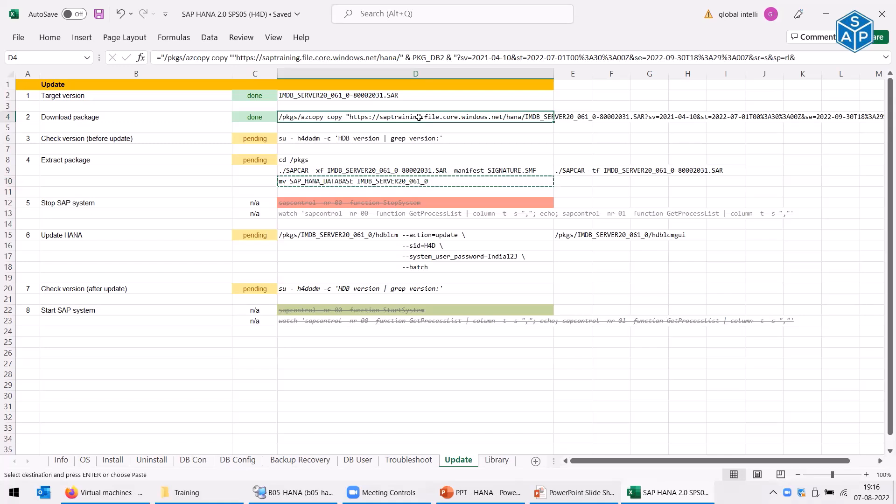
pyautogui.press('super+d')
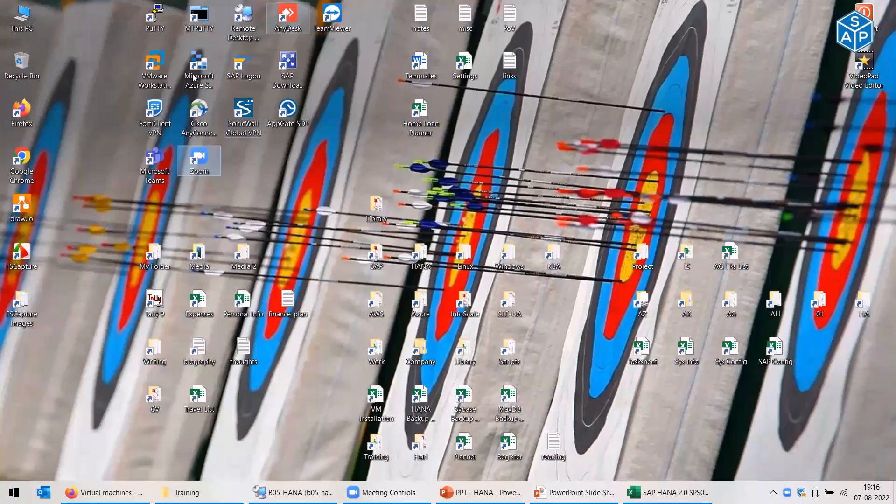
# - Launch Microsoft Azure Storage Explorer from its desktop shortcut
pyautogui.click(194, 87)
pyautogui.doubleClick(194, 87)
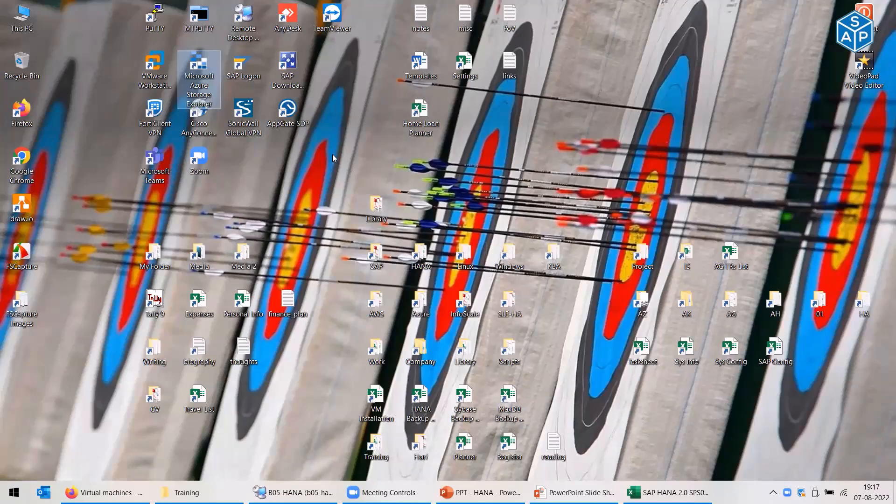
pyautogui.doubleClick(209, 92)
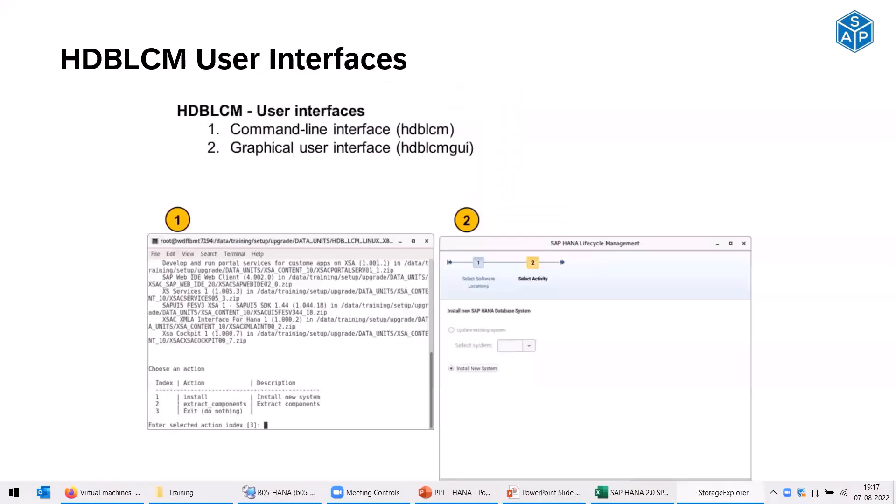
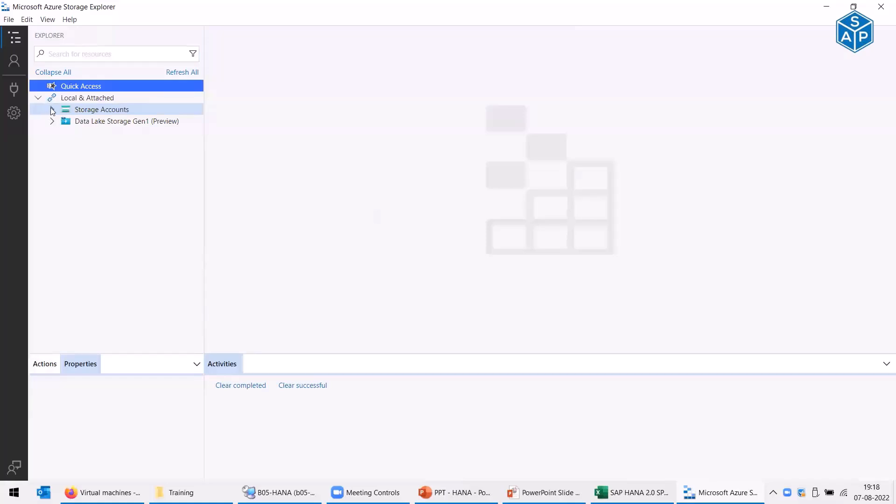
# - Expand Storage Accounts > SAP Training > File Shares and open the bastion share
pyautogui.click(51, 109)
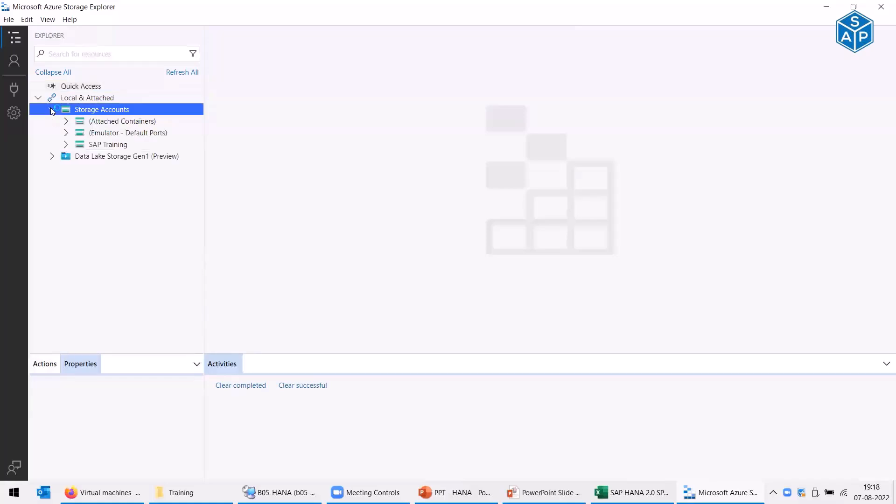
pyautogui.click(66, 145)
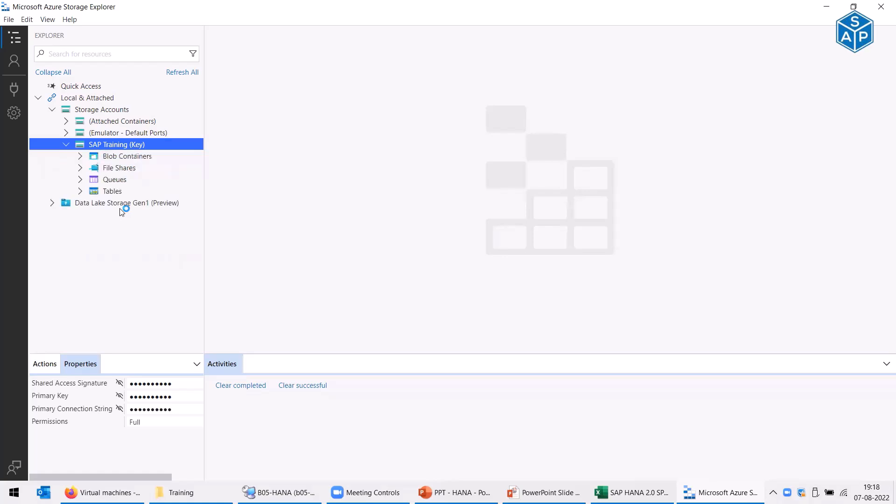
pyautogui.click(78, 168)
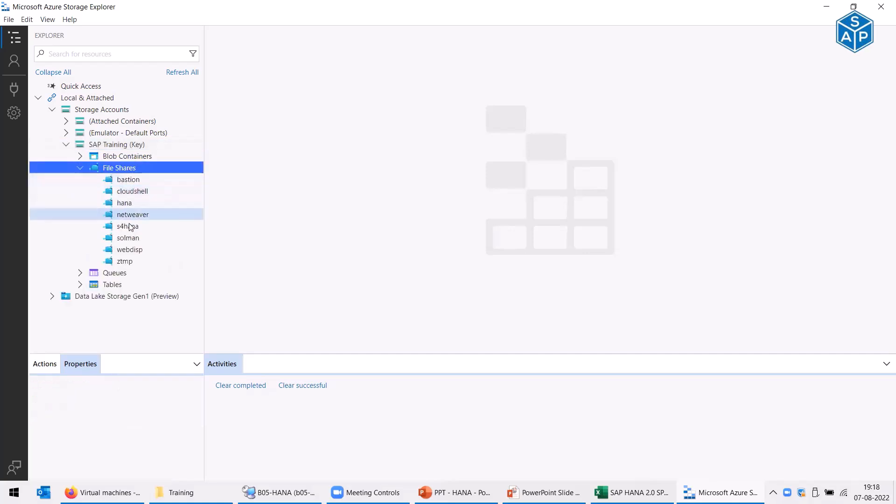
pyautogui.click(142, 180)
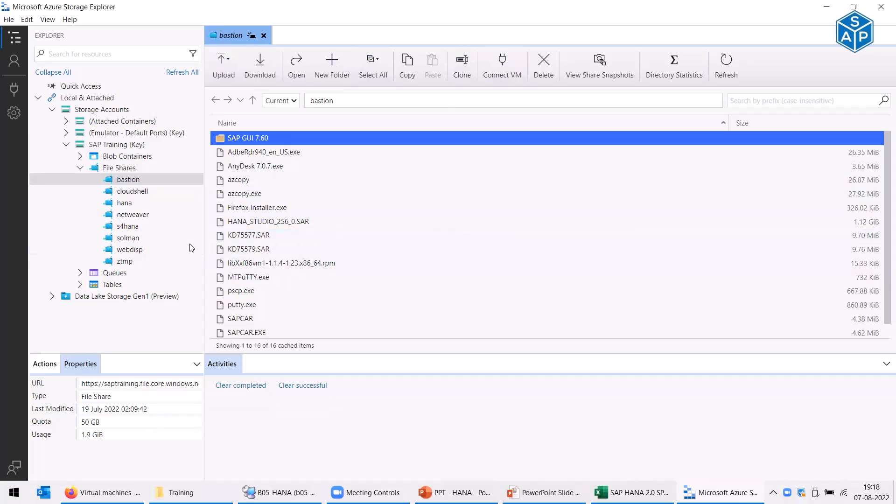
# - Generate a Read/List shared access signature for bastion with no access policy and copy its URL
pyautogui.rightClick(130, 183)
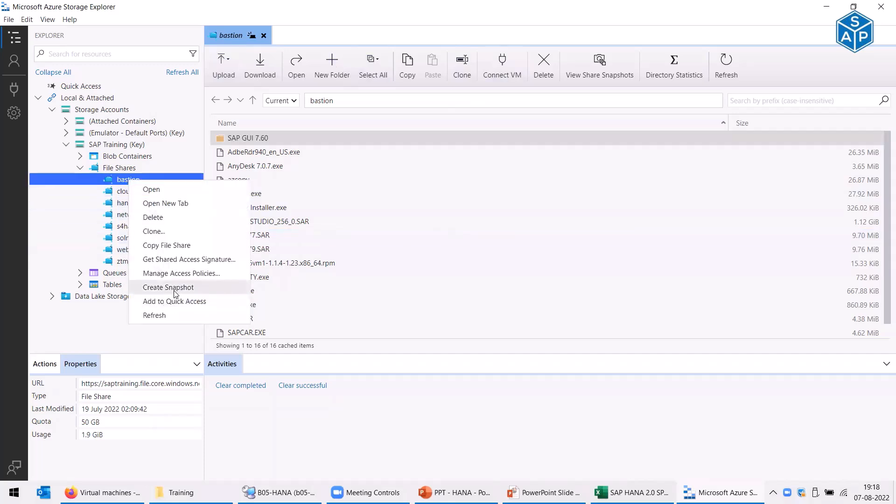
pyautogui.click(192, 260)
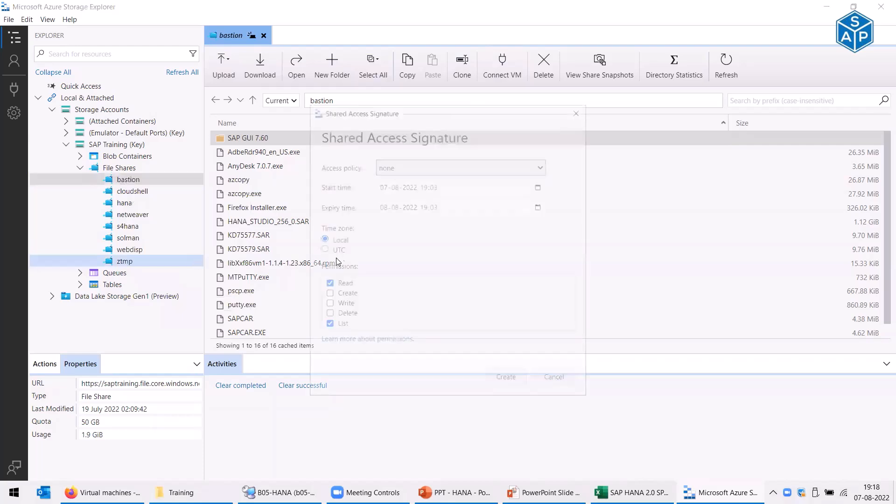
pyautogui.click(409, 168)
pyautogui.click(428, 161)
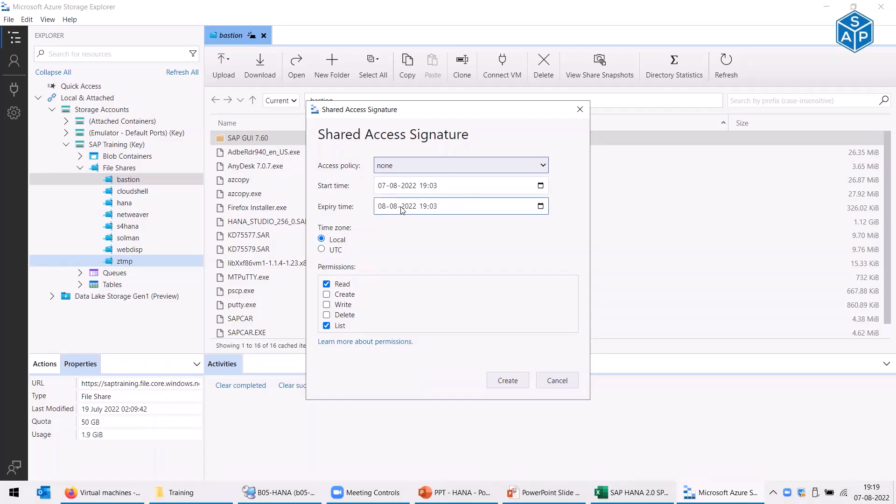
pyautogui.click(515, 382)
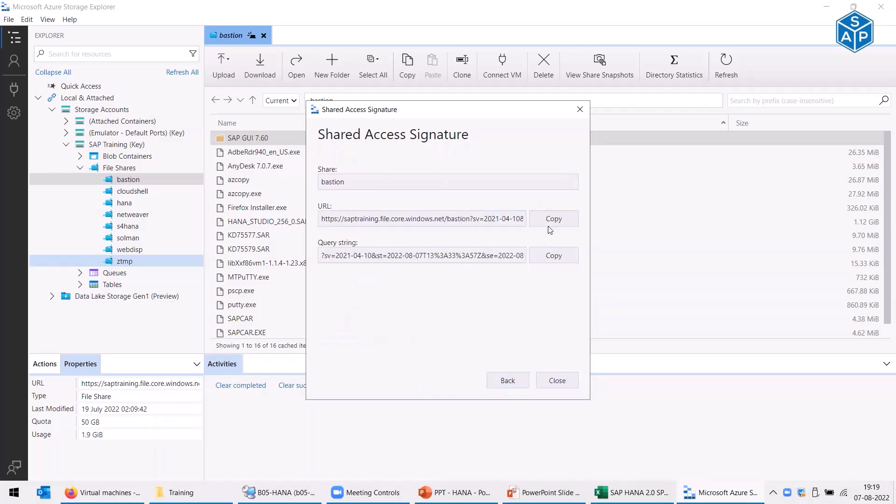
pyautogui.click(539, 217)
pyautogui.click(14, 493)
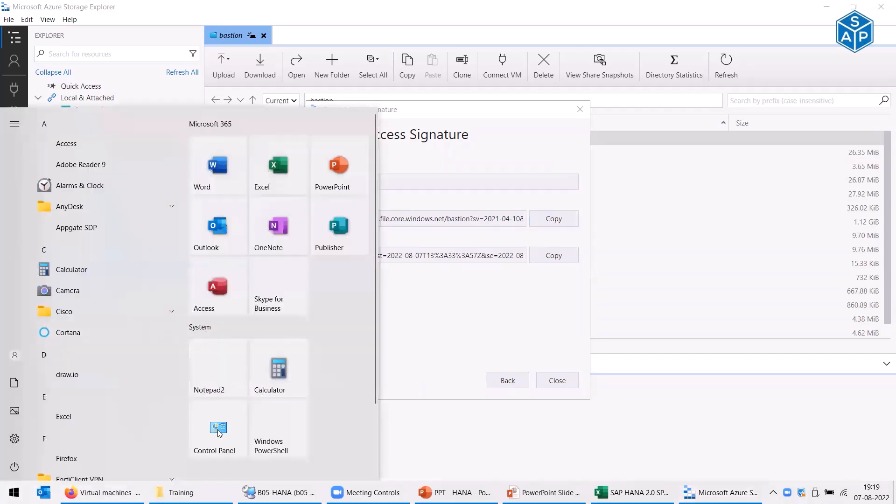
# - Paste the copied SAS URL into Notepad2 and check that it names the bastion share
pyautogui.click(214, 378)
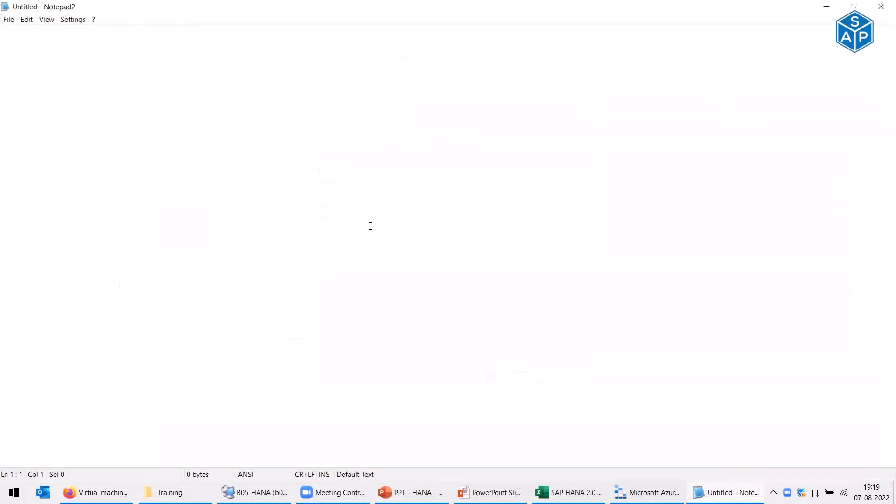
pyautogui.hotkey('ctrl', 'v')
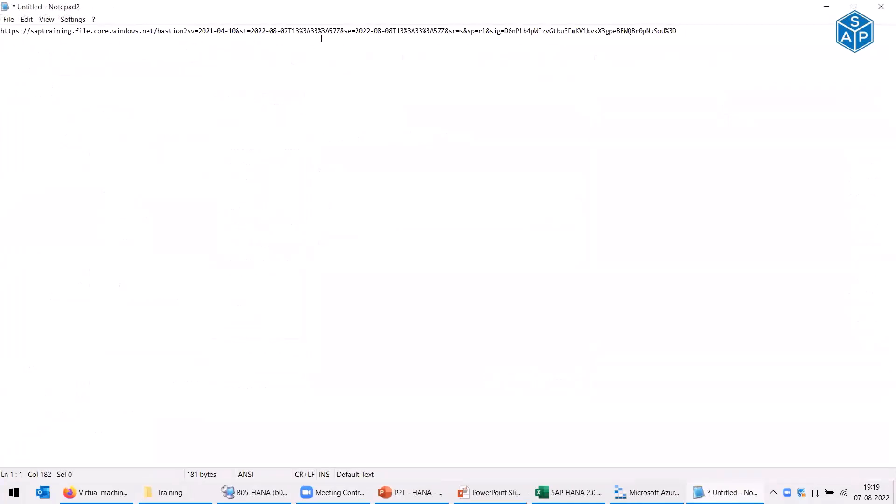
pyautogui.moveTo(159, 33); pyautogui.dragTo(183, 31)
# - Close Notepad2 without saving, dismiss the signature dialog, and minimize Storage Explorer
pyautogui.click(883, 8)
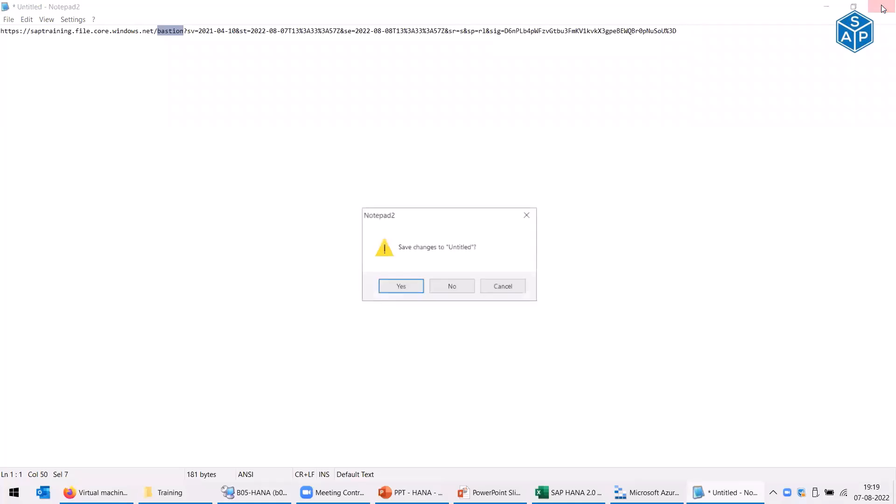
pyautogui.click(462, 287)
pyautogui.click(554, 382)
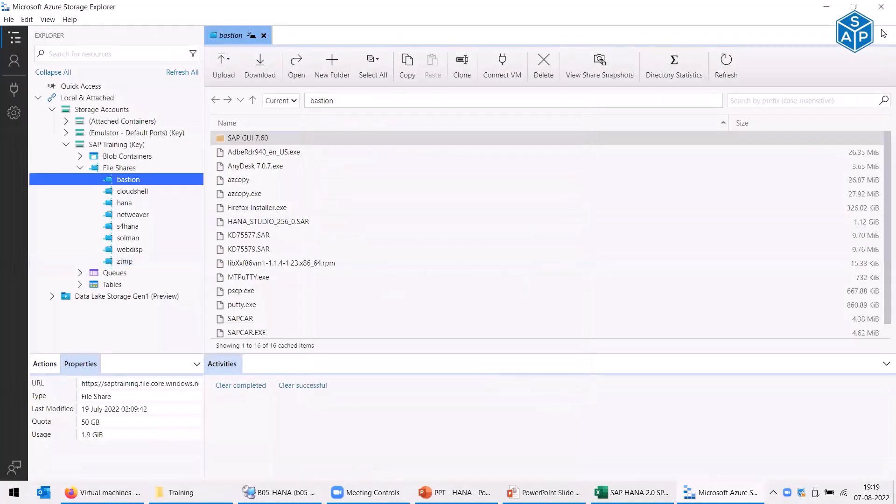
pyautogui.click(879, 6)
# - Run ls in /pkgs to confirm the SAP_HANA_DATABASE folder was extracted beside the SAR archives
pyautogui.hotkey('alt', 'Tab')
pyautogui.hotkey('alt', 'Tab')
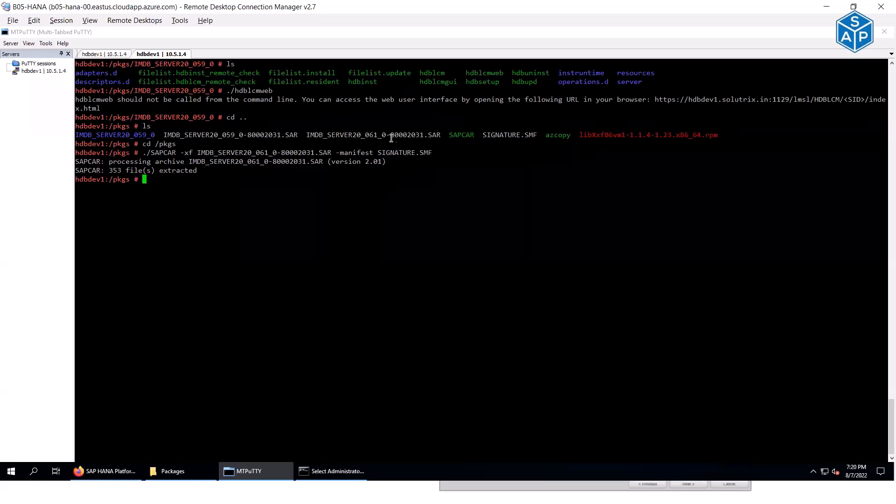
pyautogui.doubleClick(352, 134)
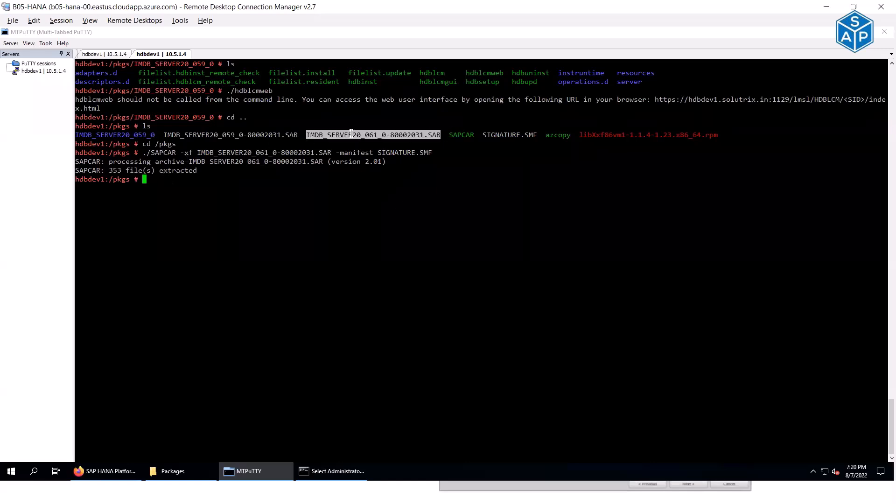
pyautogui.click(294, 197)
pyautogui.write('ls')
pyautogui.press('Return')
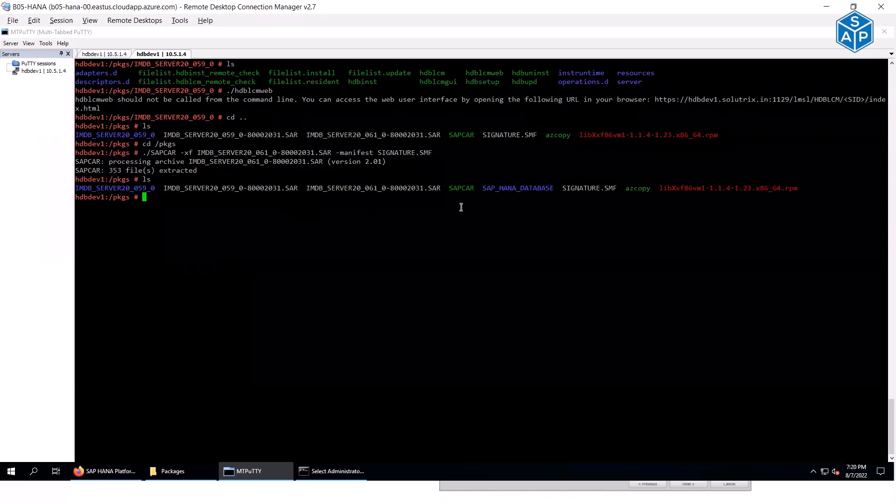
pyautogui.tripleClick(496, 188)
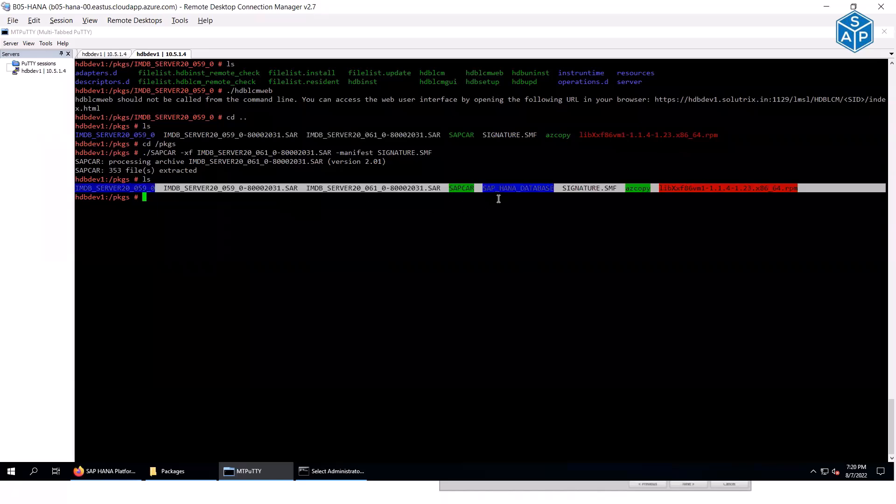
pyautogui.click(498, 188)
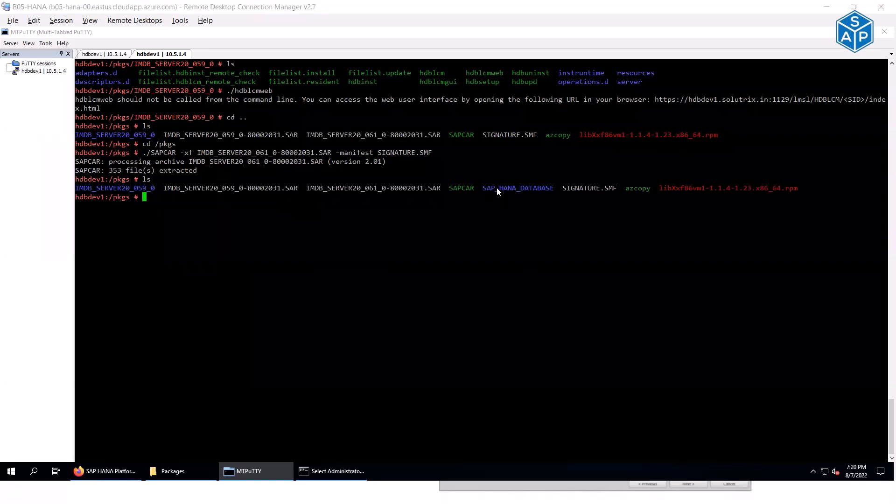
pyautogui.hotkey('alt', 'Tab')
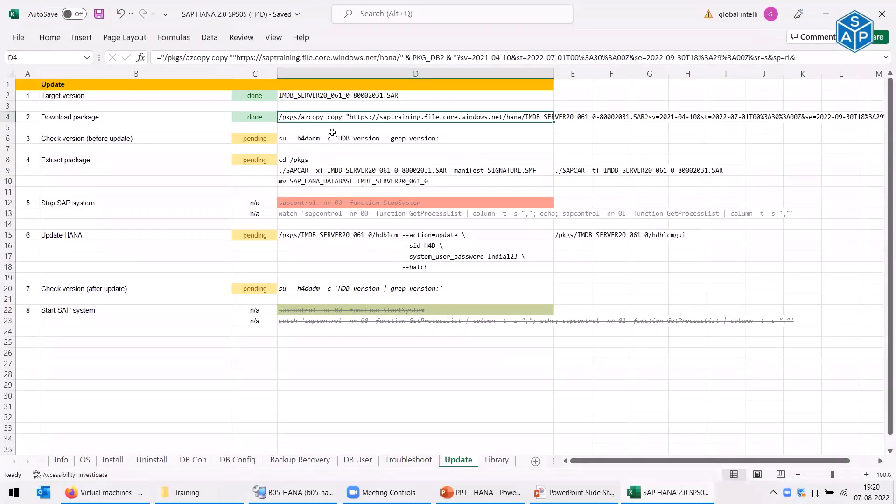
# - Read the D10 command 'mv SAP_HANA_DATABASE IMDB_SERVER20_061_0' and compare it with the terminal's folder names
pyautogui.click(322, 184)
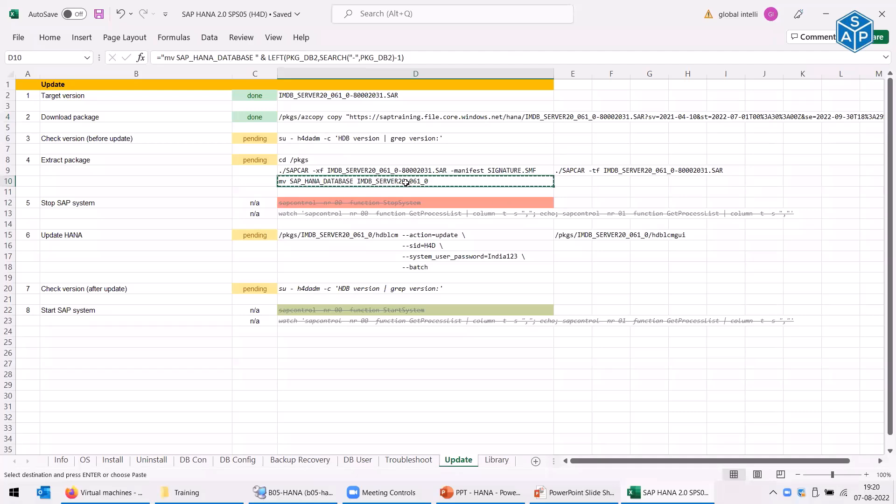
pyautogui.hotkey('alt', 'Tab')
pyautogui.moveTo(131, 187); pyautogui.dragTo(150, 188)
pyautogui.moveTo(495, 188); pyautogui.dragTo(527, 188)
# - Run the copied mv command and list /pkgs to confirm the IMDB_SERVER20_061_0 folder
pyautogui.click(527, 188)
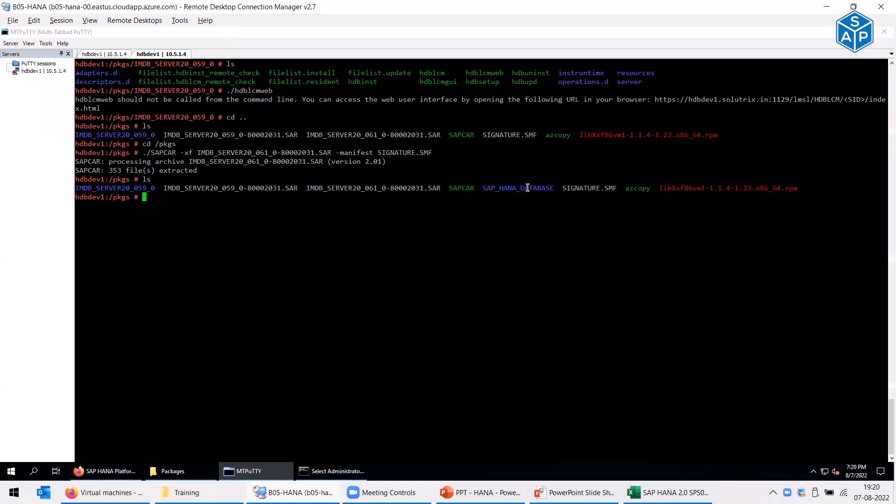
pyautogui.hotkey('alt', 'Tab')
pyautogui.hotkey('ctrl', 'c')
pyautogui.hotkey('alt', 'Tab')
pyautogui.rightClick(375, 235)
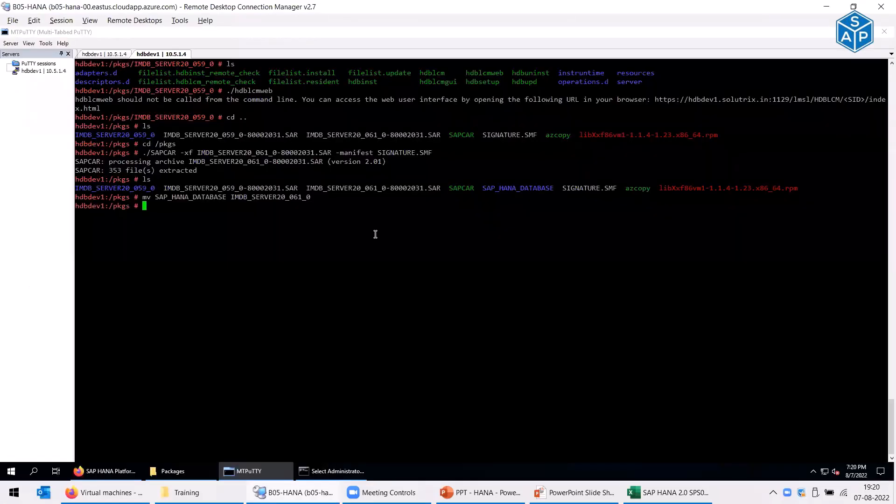
pyautogui.write('ls')
pyautogui.press('Return')
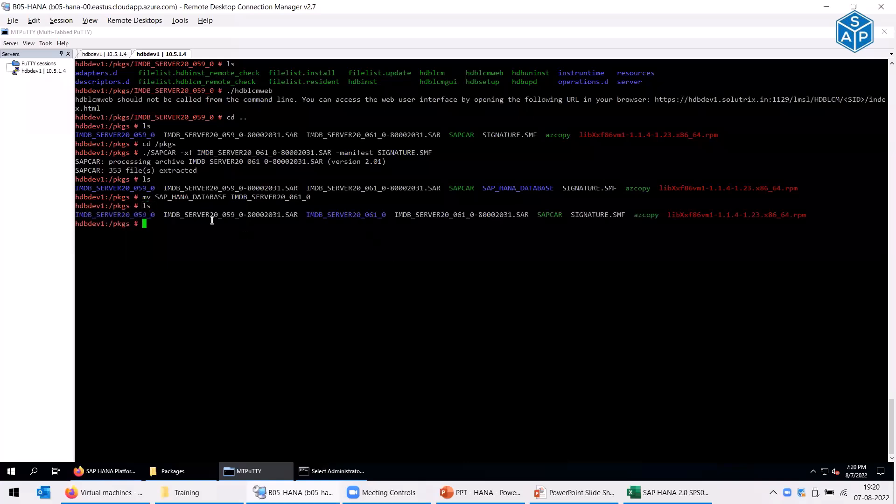
pyautogui.moveTo(131, 215); pyautogui.dragTo(150, 216)
pyautogui.moveTo(363, 214); pyautogui.dragTo(376, 214)
pyautogui.click(427, 339)
# - Change into the IMDB_SERVER20_061_0 folder and list its contents
pyautogui.write('cd I')
pyautogui.press('Tab')
pyautogui.write('6')
pyautogui.press('Tab')
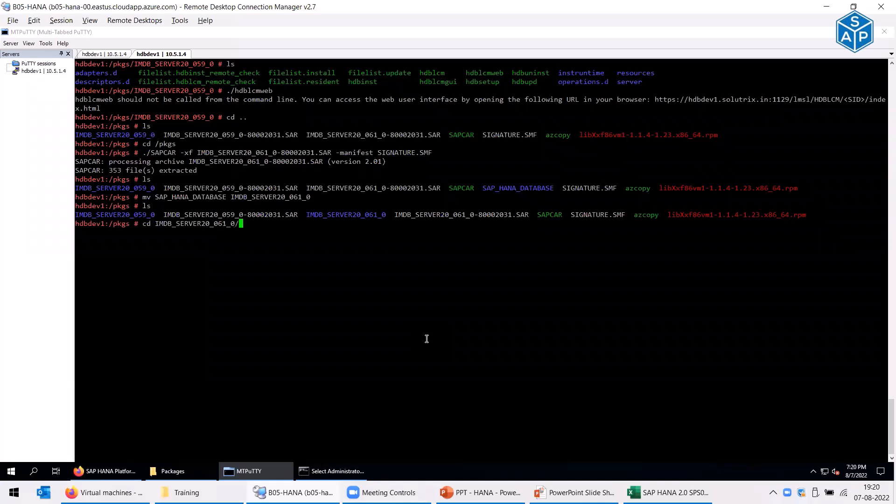
pyautogui.press('Return')
pyautogui.write('ls')
pyautogui.press('Return')
# - Launch ./hdblcmgui & in the background from the package folder
pyautogui.write('./hdb')
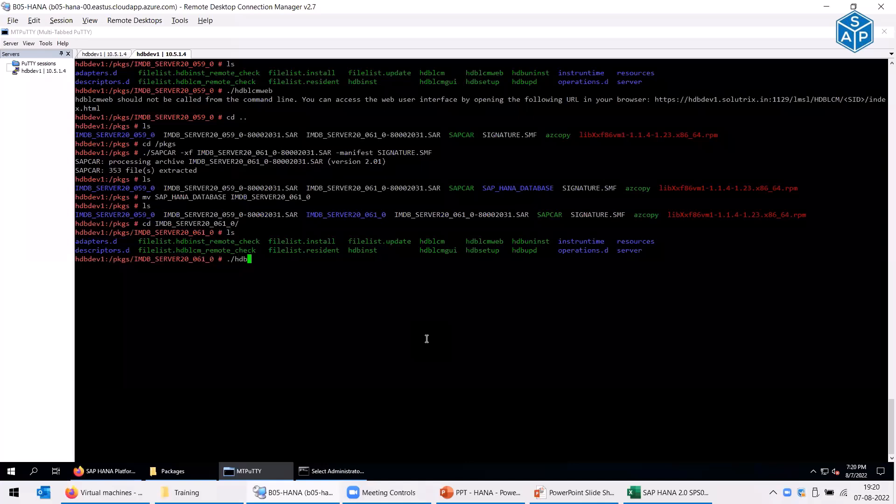
pyautogui.write('lcmg')
pyautogui.press('Tab')
pyautogui.write('&')
pyautogui.doubleClick(146, 217)
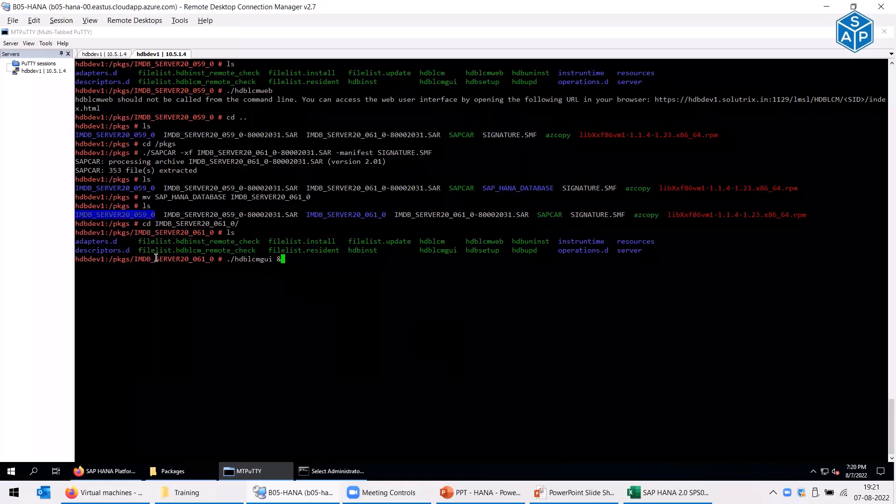
pyautogui.doubleClick(352, 215)
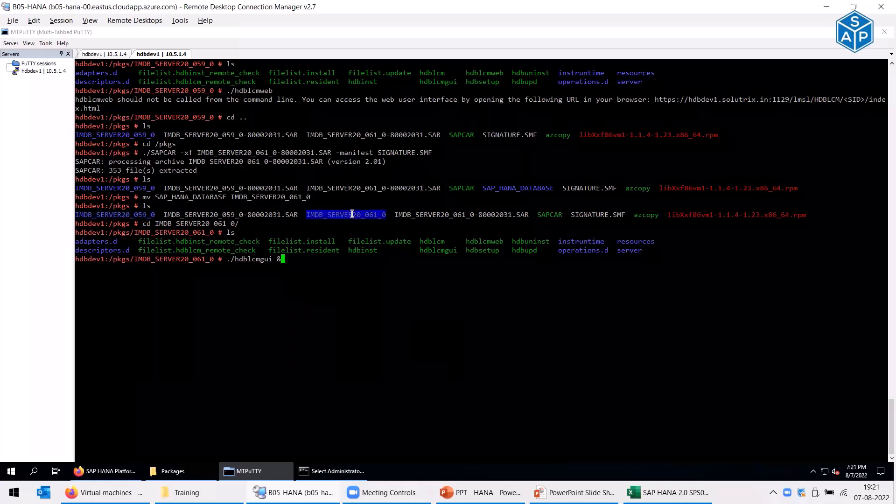
pyautogui.doubleClick(167, 259)
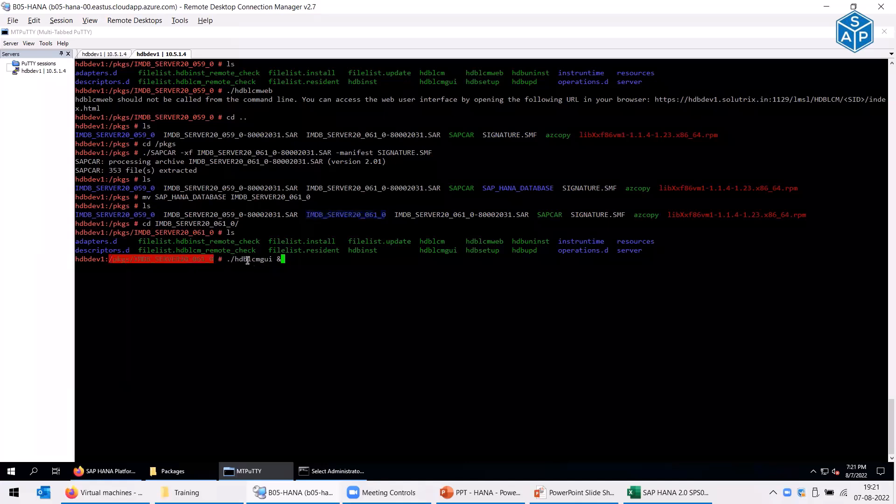
pyautogui.click(196, 261)
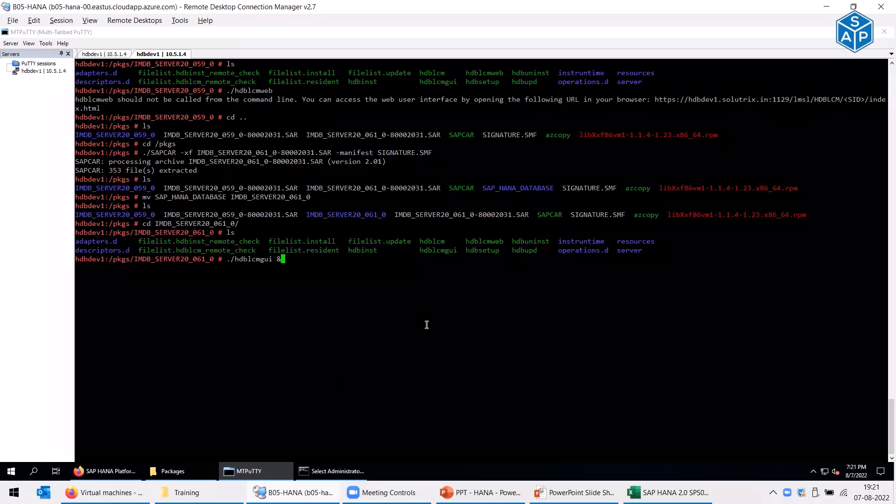
pyautogui.press('Return')
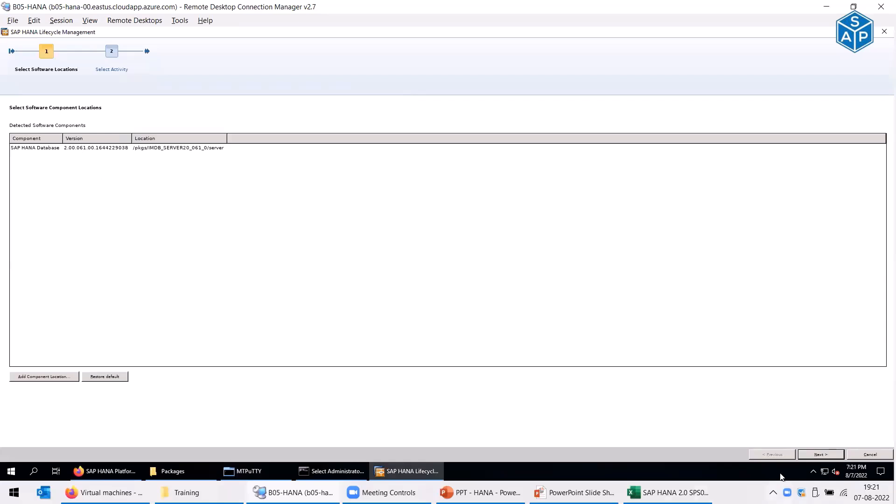
# - Accept the detected SAP HANA Database 2.00.061.00 and choose Install New System instead of updating H4D
pyautogui.click(821, 454)
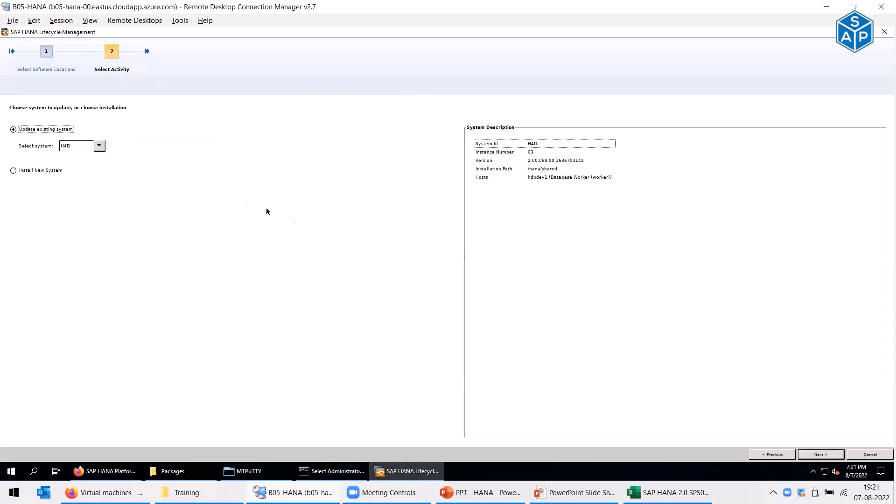
pyautogui.click(99, 146)
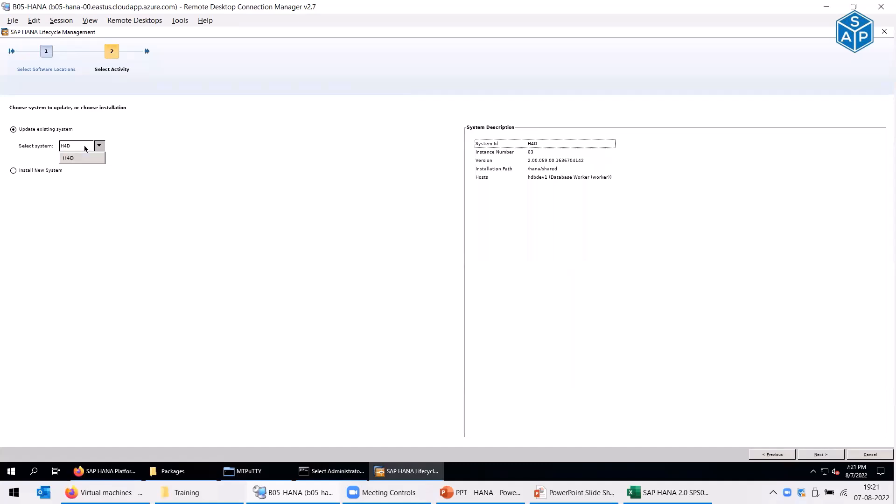
pyautogui.click(85, 200)
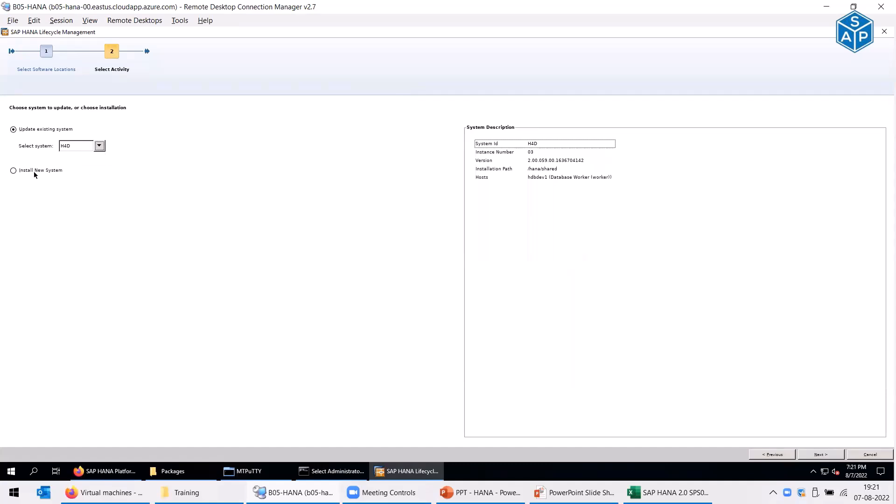
pyautogui.click(34, 172)
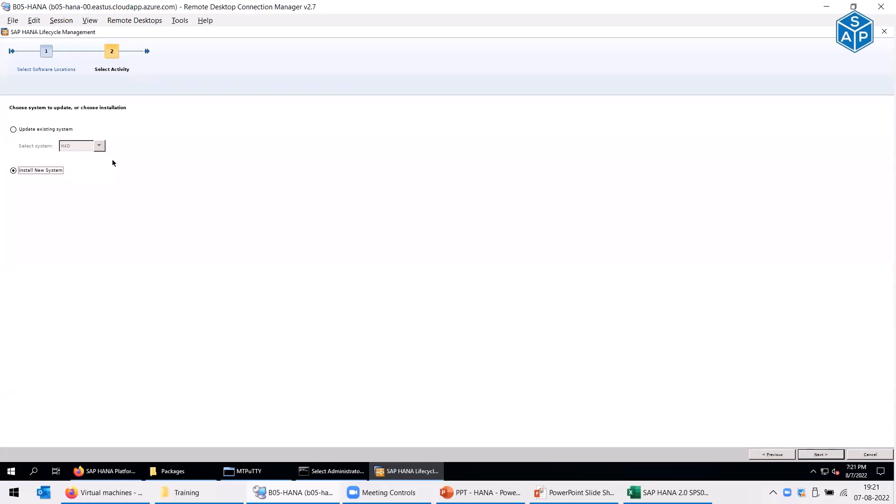
# - Run '/hana/shared/H4D/hdblcm/hdblcmgui &' to open the H4D system's lifecycle manager
pyautogui.click(286, 472)
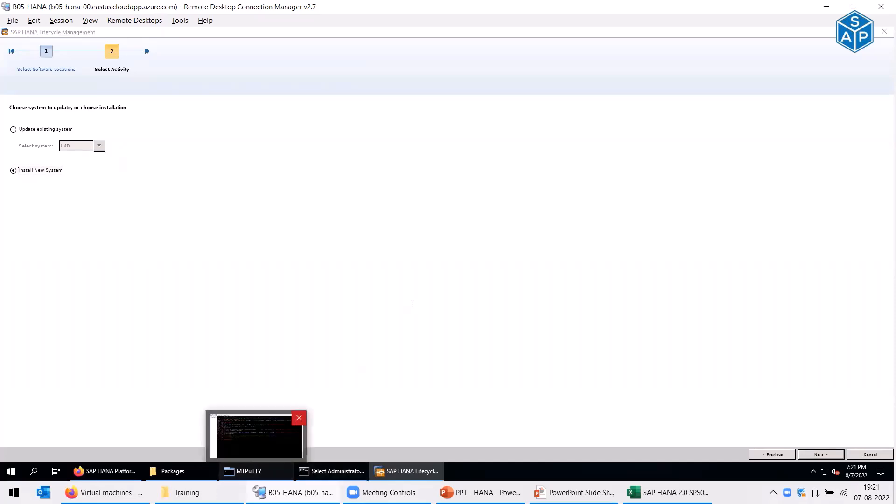
pyautogui.write('cd')
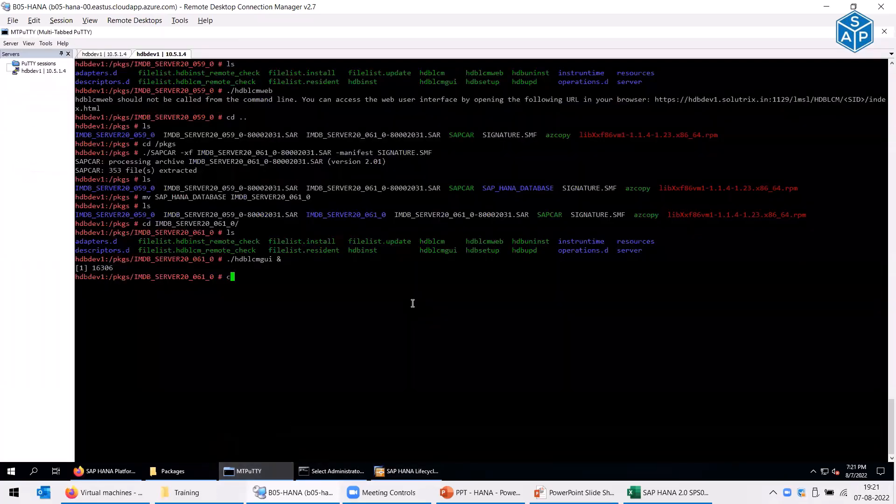
pyautogui.press('BackSpace')
pyautogui.press('BackSpace')
pyautogui.press('BackSpace')
pyautogui.write('/hana/shared/H4D/hdblcm/hdblcm')
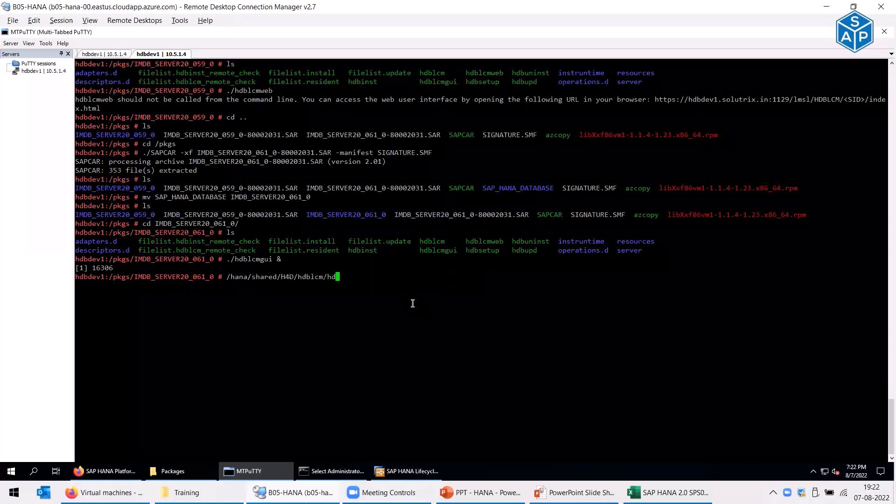
pyautogui.write('gui &')
pyautogui.press('Return')
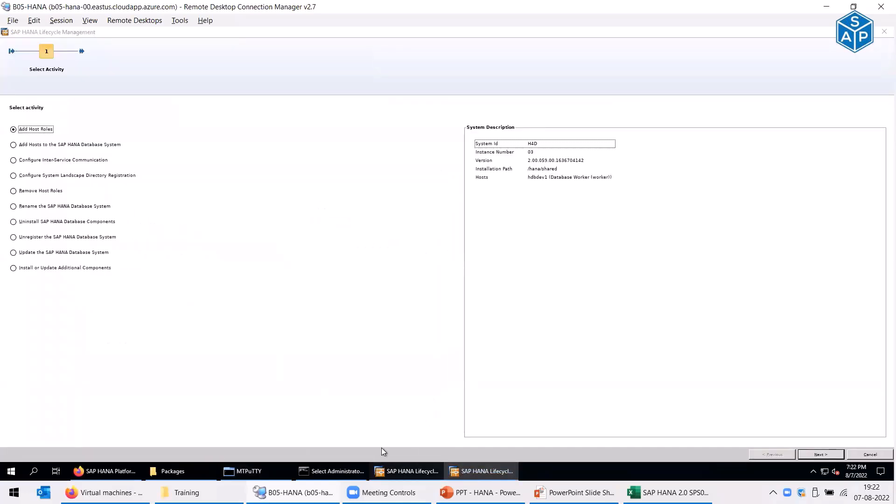
# - Compare both Lifecycle Management windows, then cancel the H4D window and confirm Yes
pyautogui.click(405, 476)
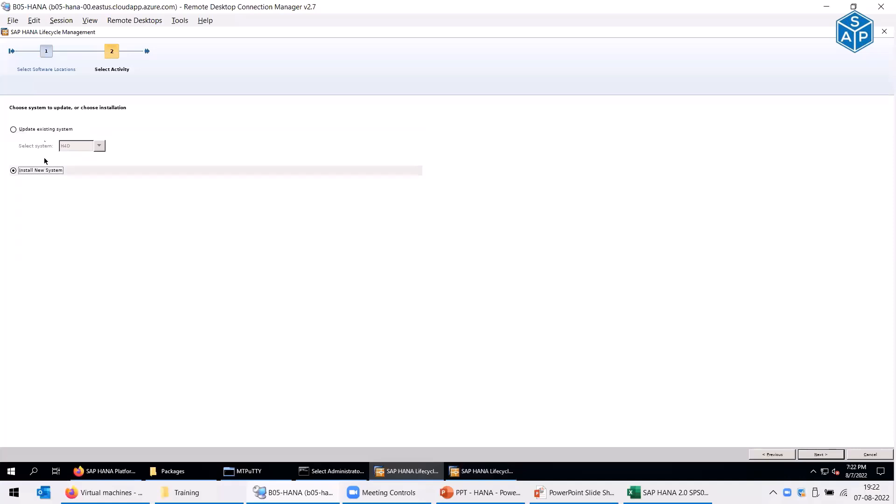
pyautogui.click(484, 476)
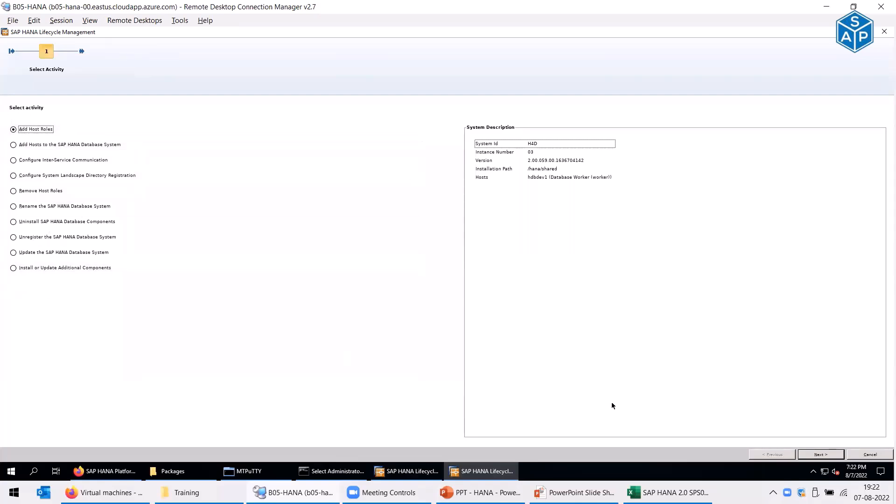
pyautogui.click(865, 455)
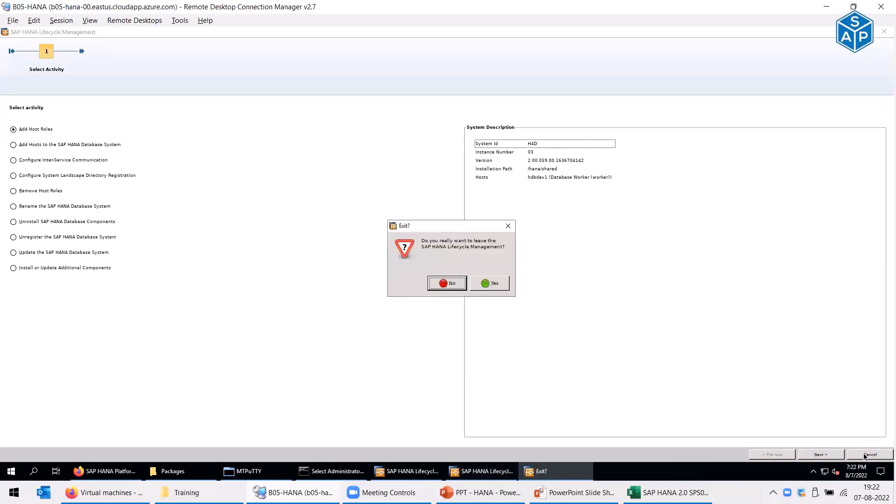
pyautogui.click(490, 284)
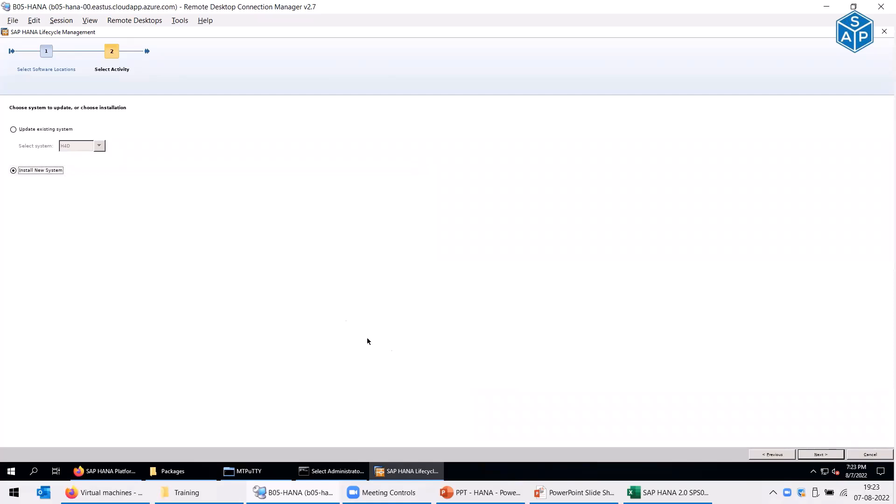
# - Choose Single-Host System after viewing the Multiple-Host options, and continue to Define System Properties
pyautogui.click(822, 455)
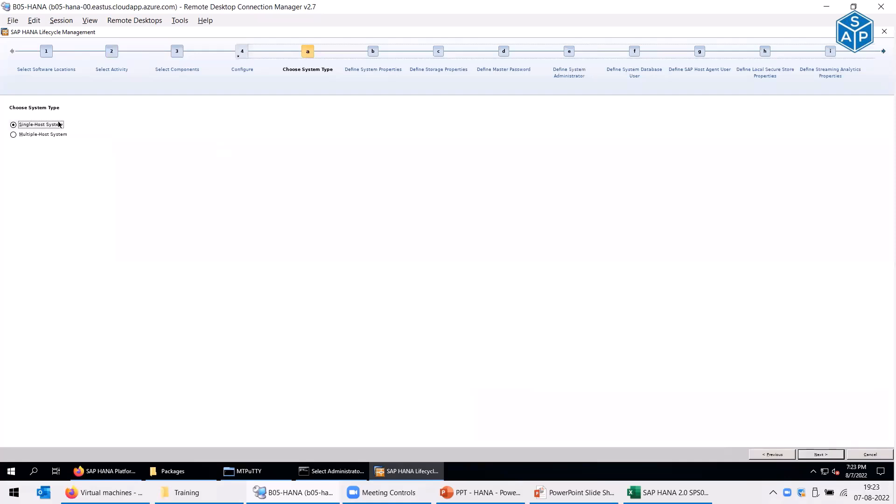
pyautogui.click(54, 136)
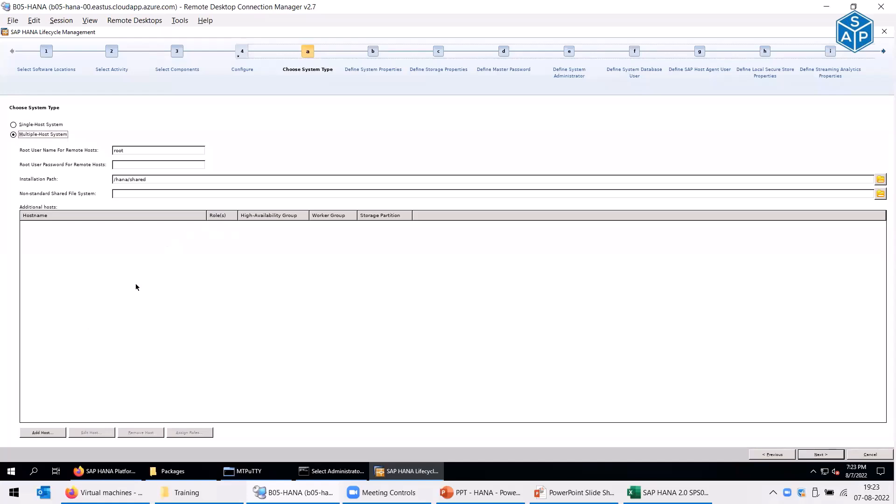
pyautogui.click(21, 125)
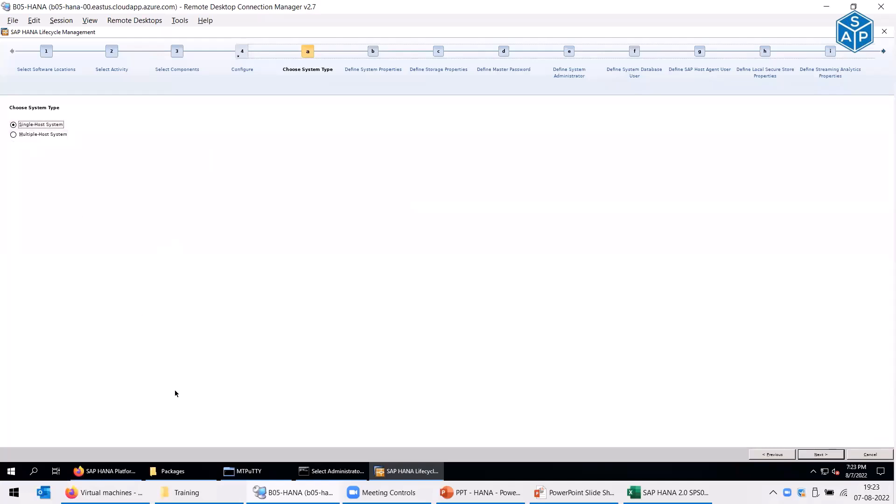
pyautogui.click(819, 455)
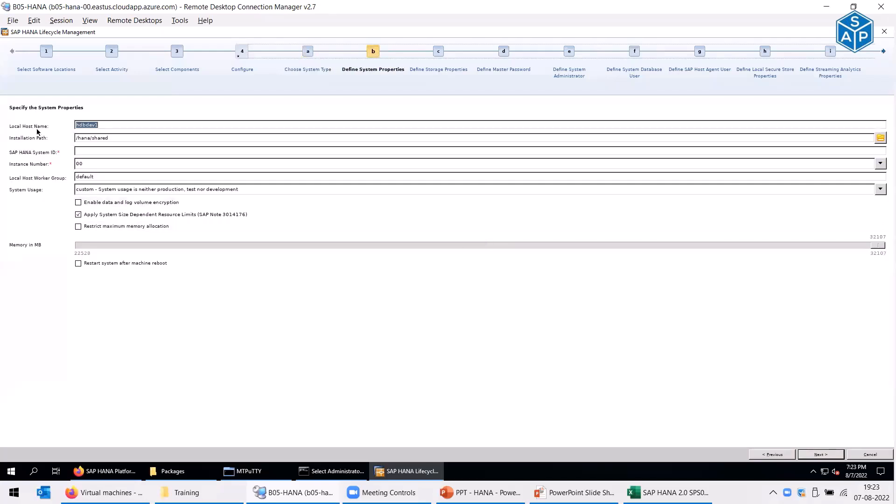
# - Enter system ID H4Q, choose instance number 02 and set system usage to test
pyautogui.click(114, 125)
pyautogui.click(121, 138)
pyautogui.write('4Q')
pyautogui.click(96, 162)
pyautogui.click(881, 165)
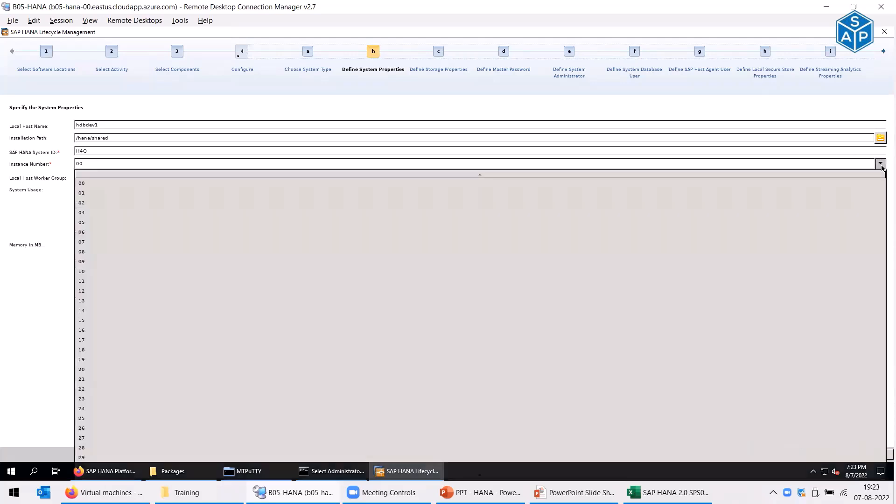
pyautogui.click(84, 204)
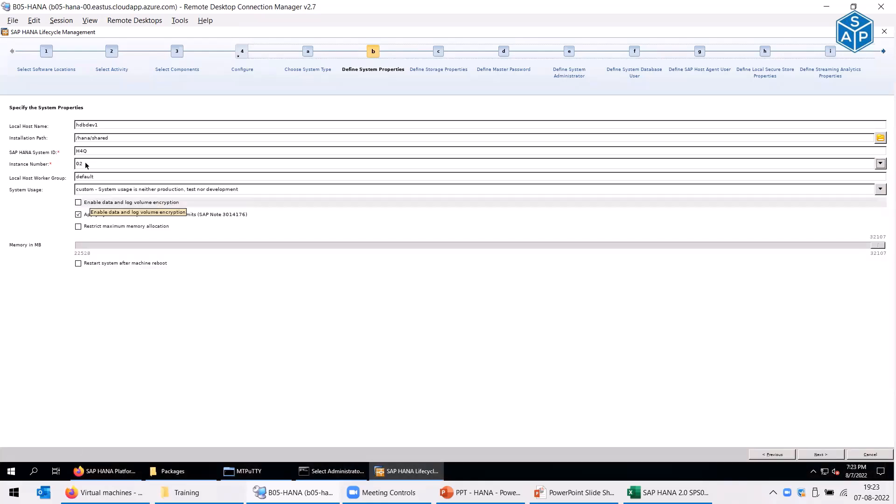
pyautogui.doubleClick(93, 151)
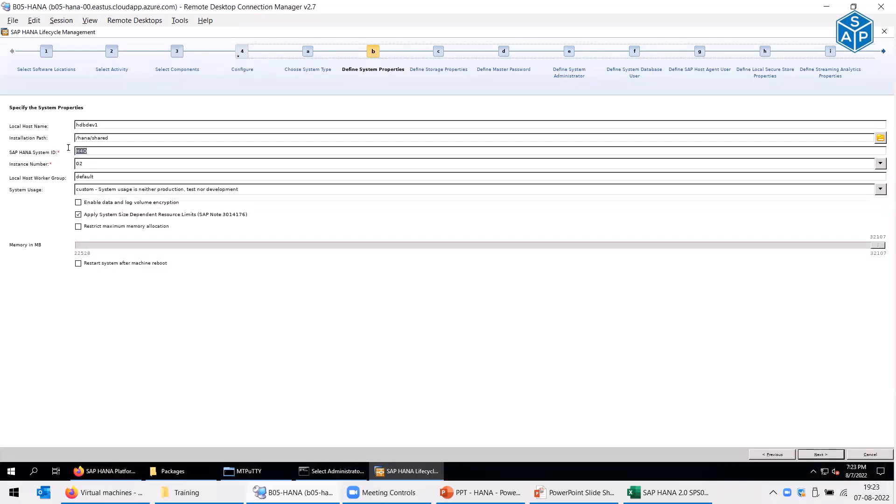
pyautogui.click(86, 166)
pyautogui.click(881, 189)
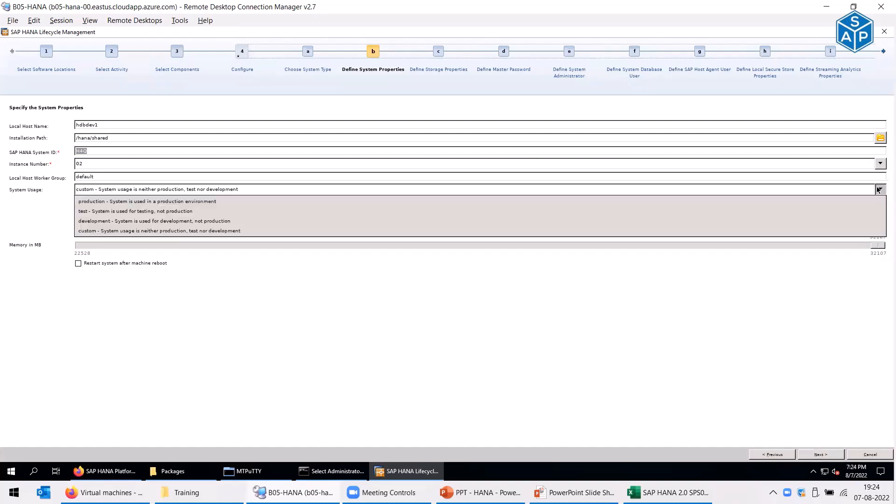
pyautogui.click(110, 212)
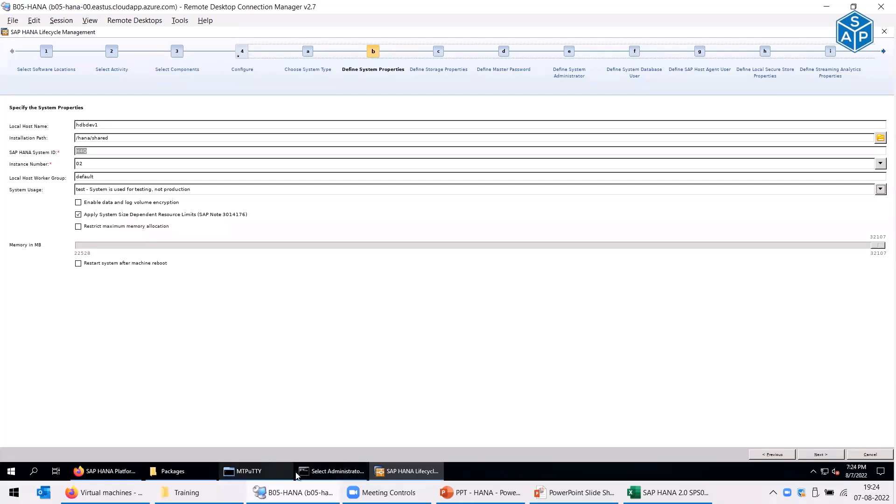
# - Check the sapcontrol process list in MTPuTTY to confirm all HDB processes are running
pyautogui.click(254, 472)
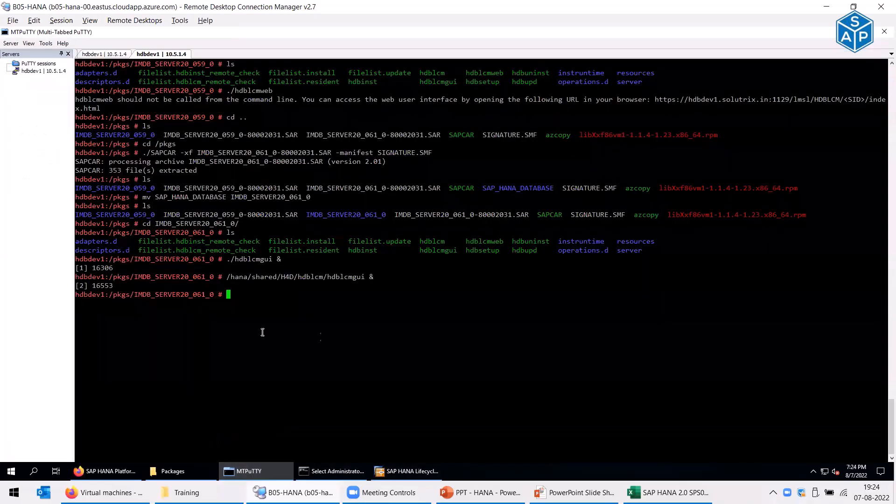
pyautogui.click(106, 55)
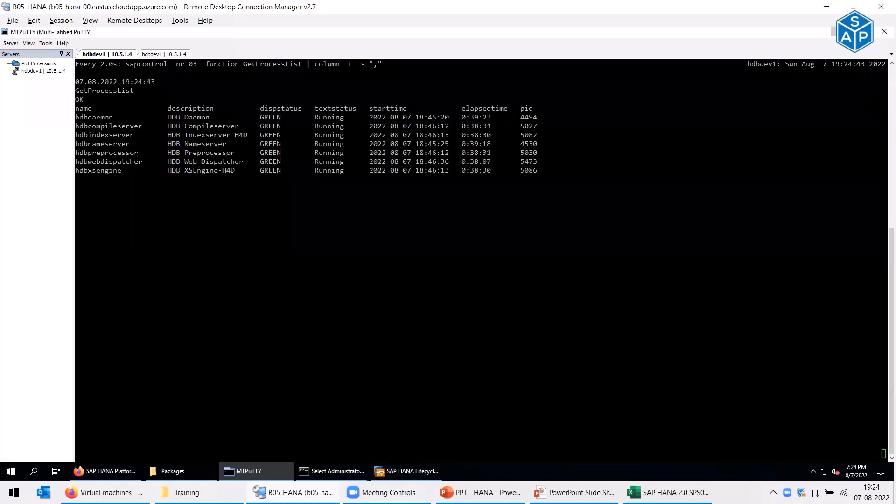
pyautogui.hotkey('alt', 'Tab')
pyautogui.press('super+d')
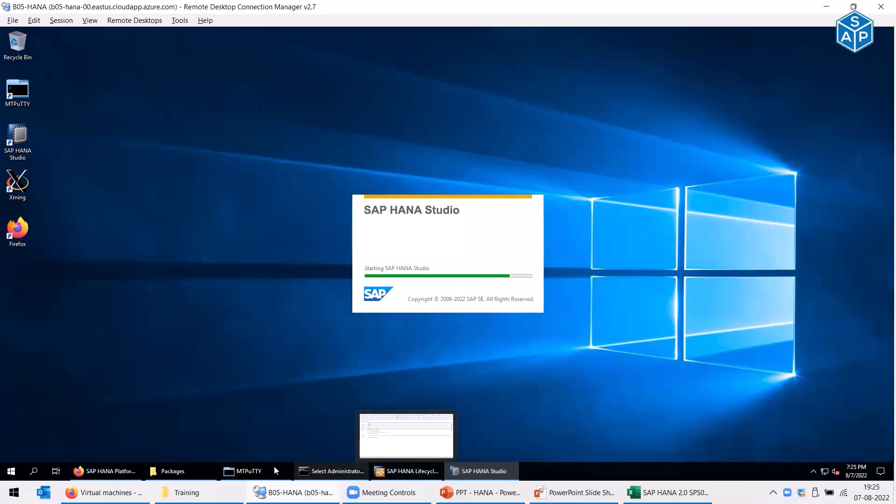
# - Minimize MTPuTTY and return to the installer's Define System Properties step
pyautogui.click(253, 471)
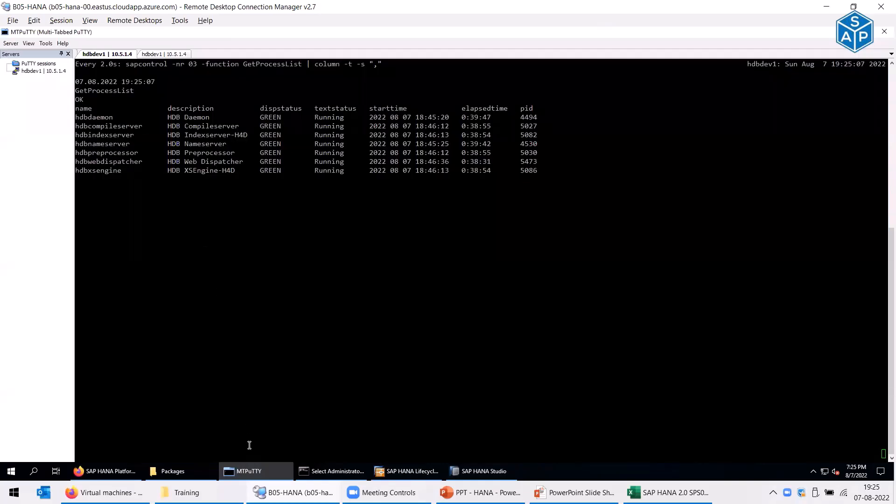
pyautogui.click(248, 466)
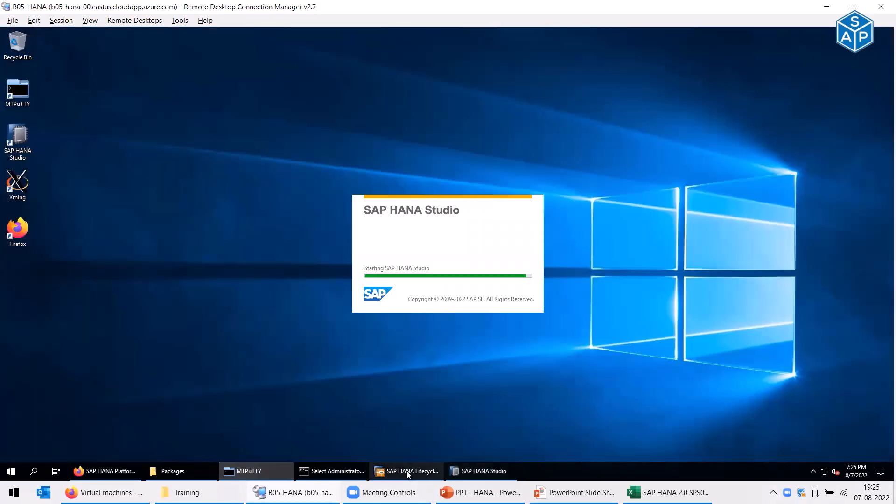
pyautogui.moveTo(407, 471)
pyautogui.click(407, 440)
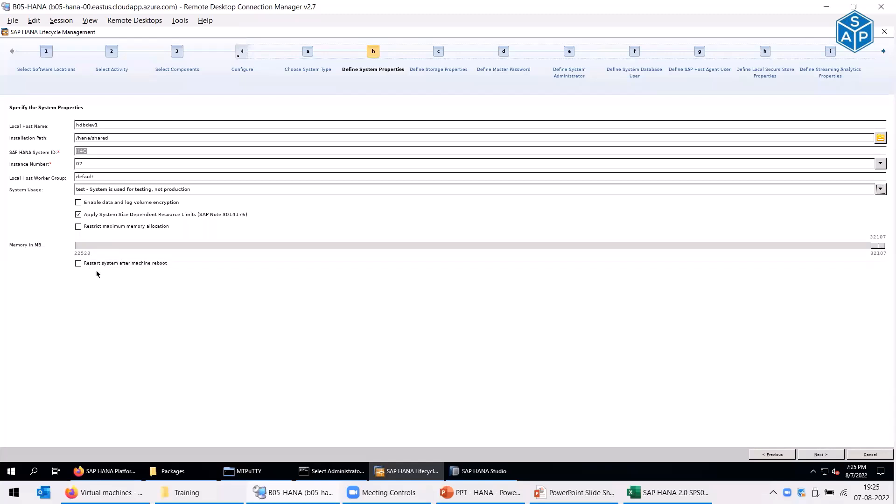
# - Expand SYSTEMDB@H4D in HANA Studio and open its administration overview
pyautogui.click(492, 418)
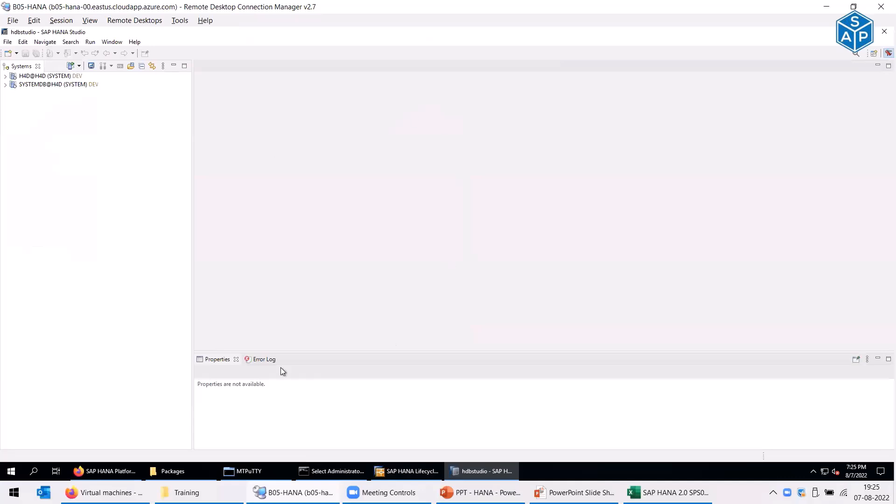
pyautogui.click(6, 85)
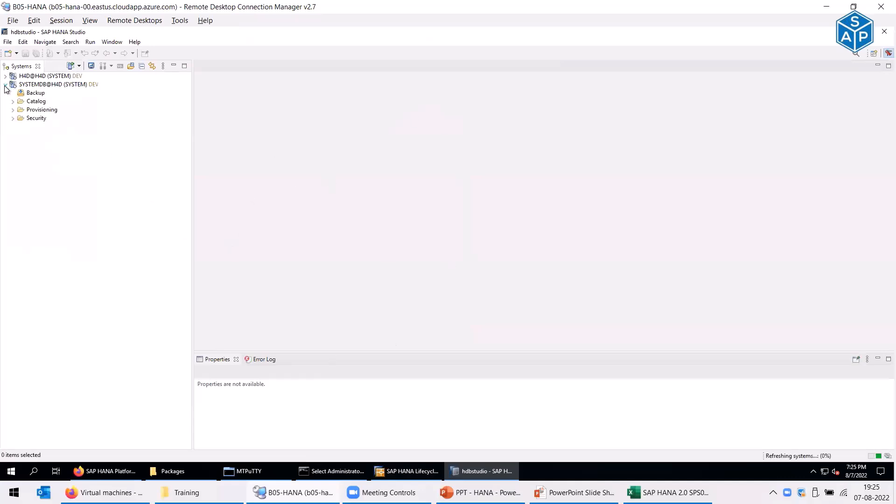
pyautogui.click(33, 86)
pyautogui.click(32, 84)
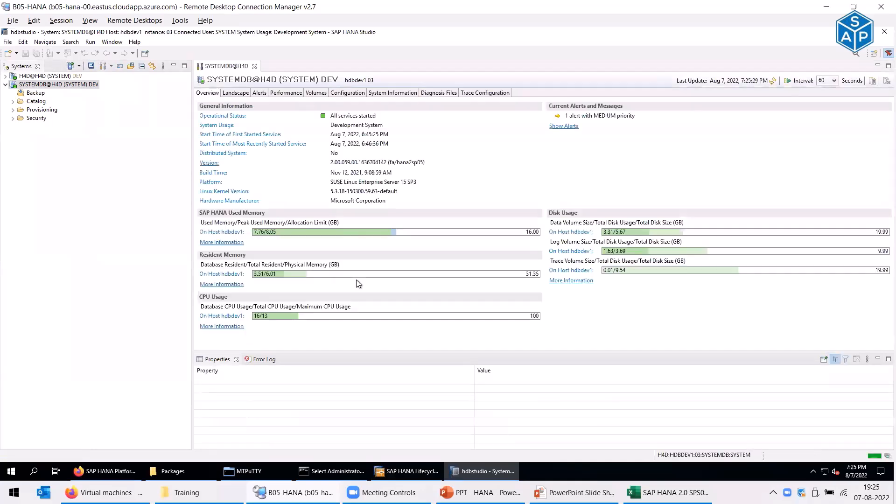
pyautogui.moveTo(533, 236)
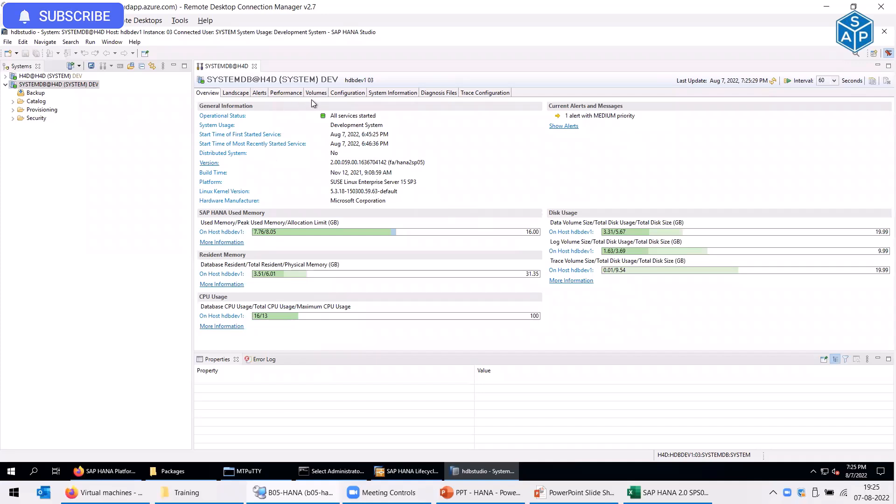
# - Locate global_allocation_limit (16384) under global.ini > memorymanager, then switch to the Excel runbook
pyautogui.click(351, 94)
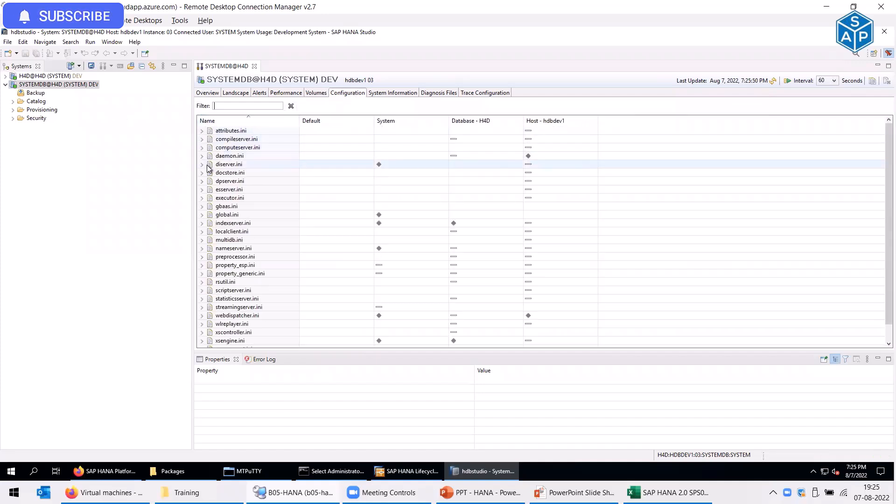
pyautogui.click(202, 215)
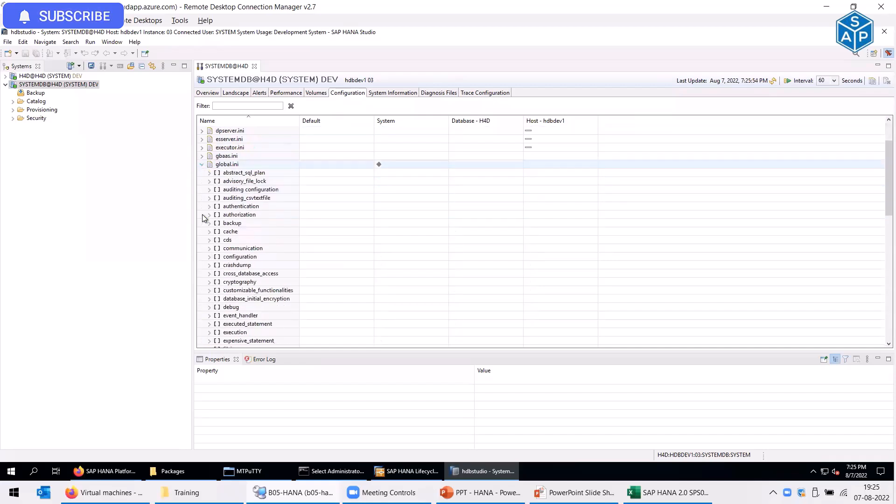
pyautogui.scroll(-4, 202, 215)
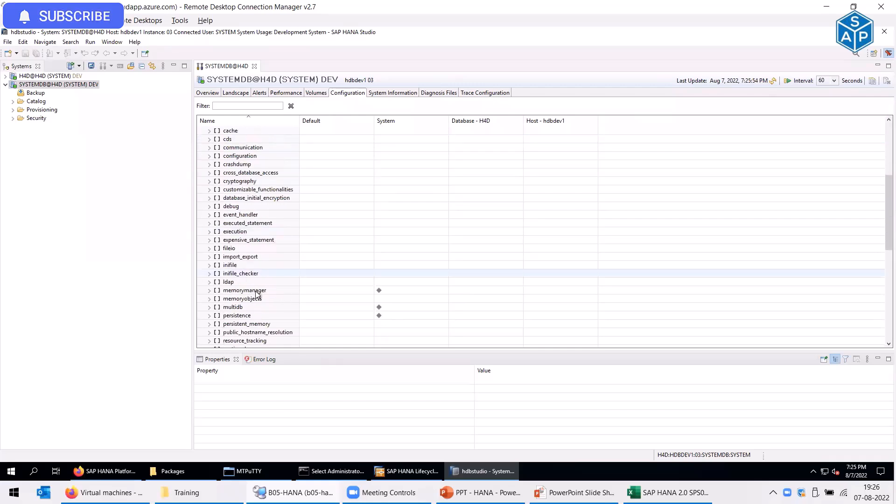
pyautogui.click(210, 290)
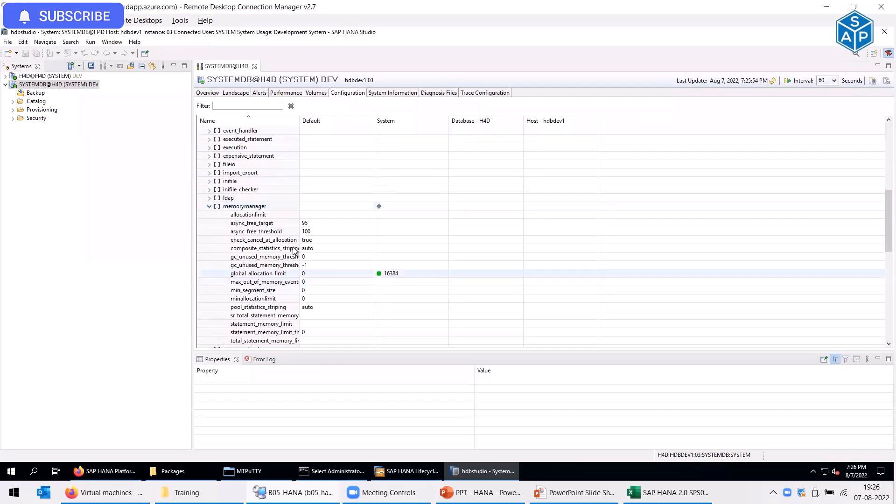
pyautogui.scroll(-2, 292, 247)
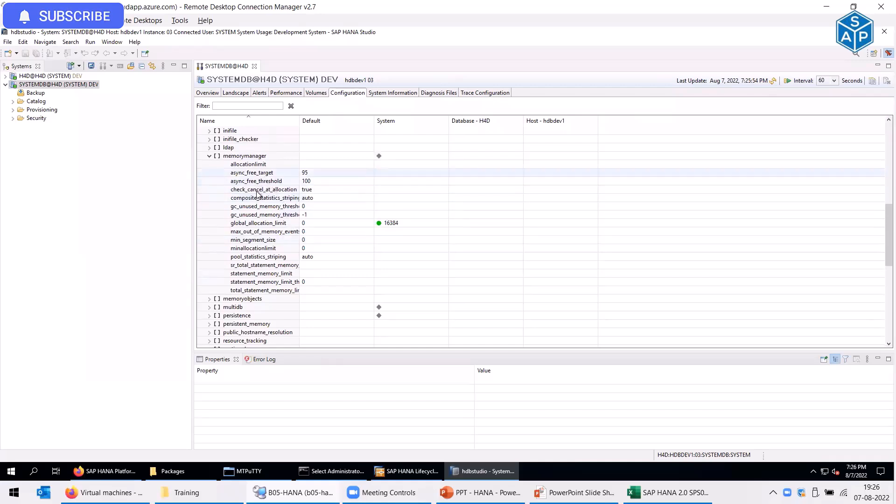
pyautogui.click(259, 224)
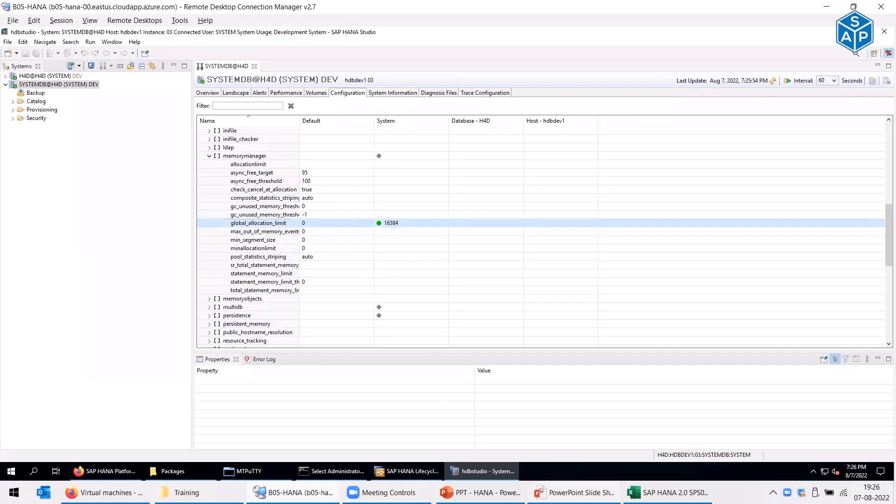
pyautogui.click(663, 493)
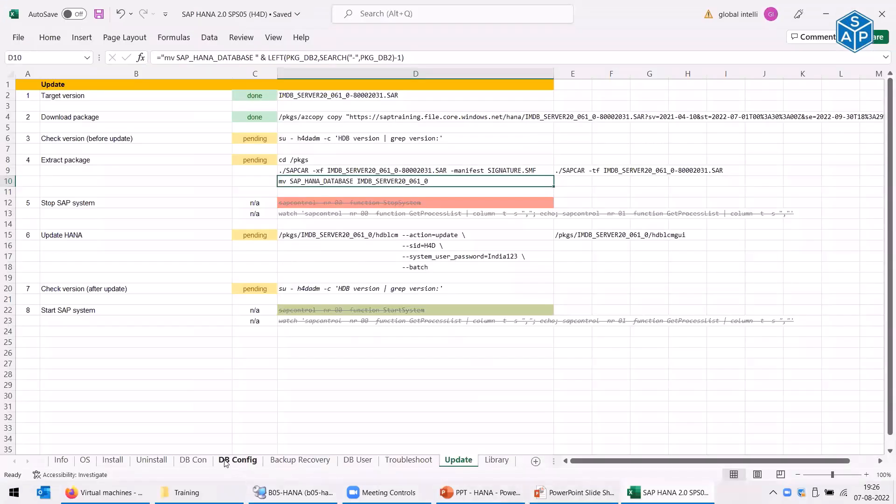
# - Read the Global Allocation Limit note in E14 on the DB Config sheet, then minimize Excel
pyautogui.click(232, 461)
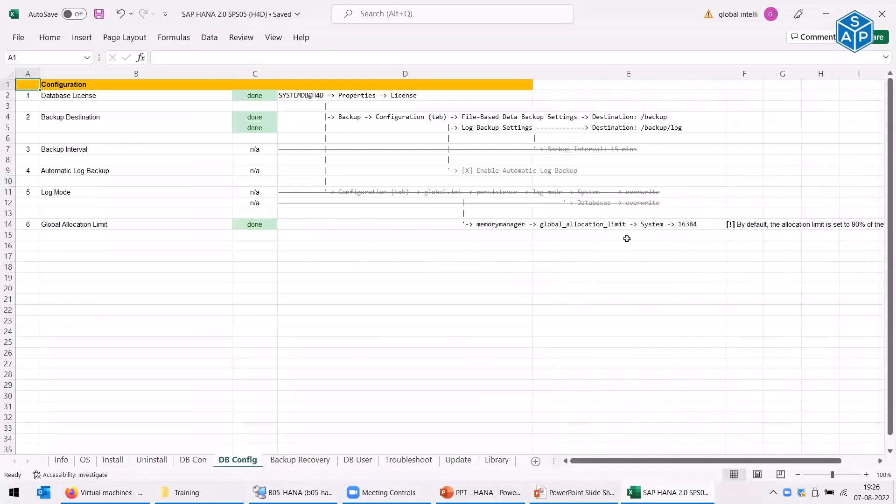
pyautogui.click(665, 224)
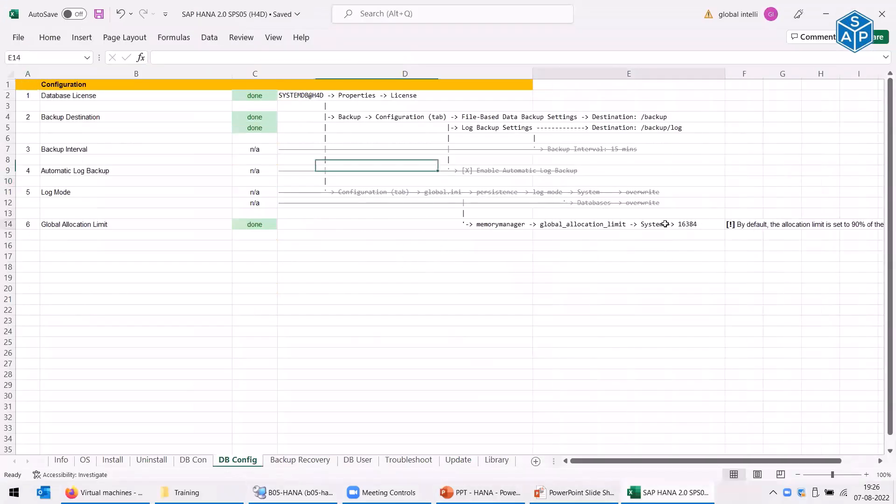
pyautogui.click(22, 89)
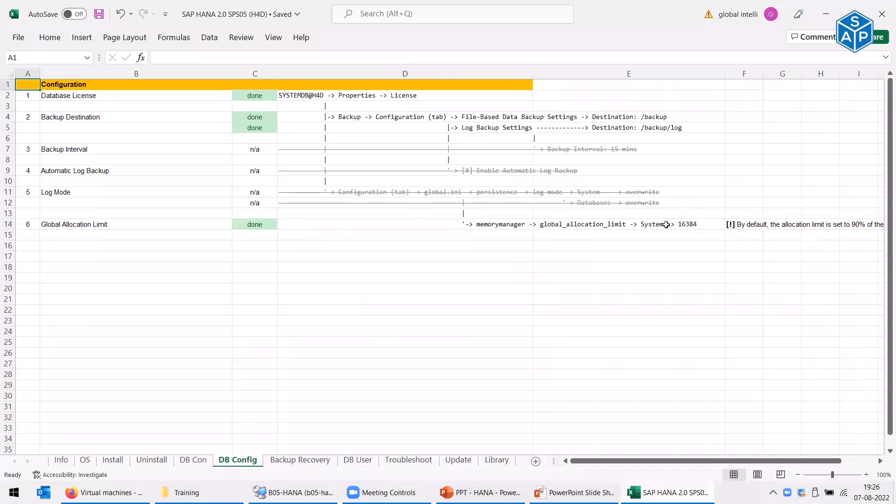
pyautogui.click(826, 14)
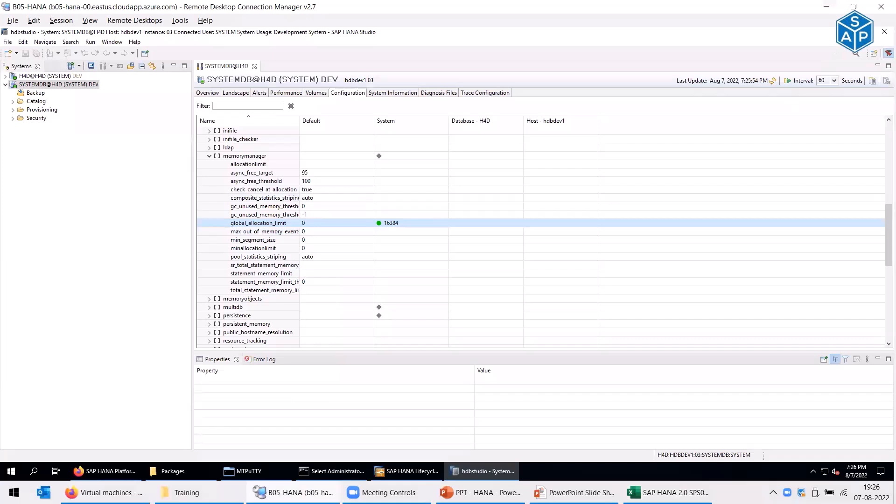
# - Enable Restrict maximum memory allocation and lower the Memory in MB slider to 22528
pyautogui.click(841, 32)
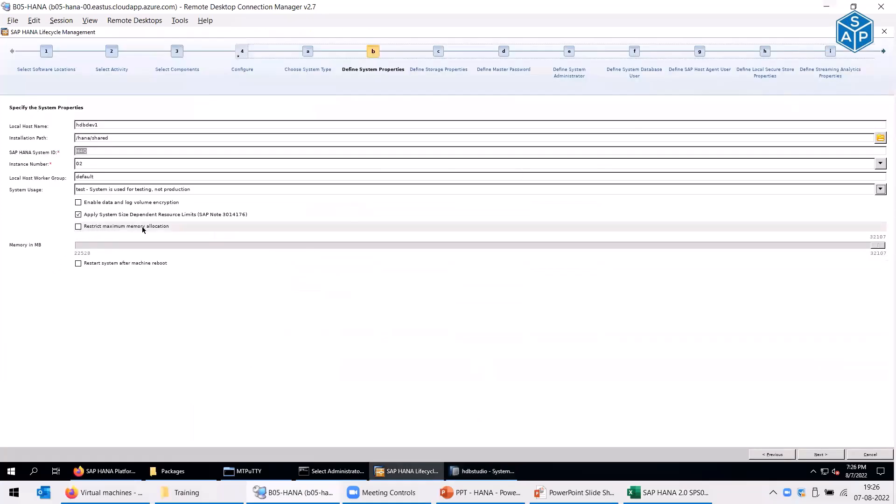
pyautogui.click(79, 226)
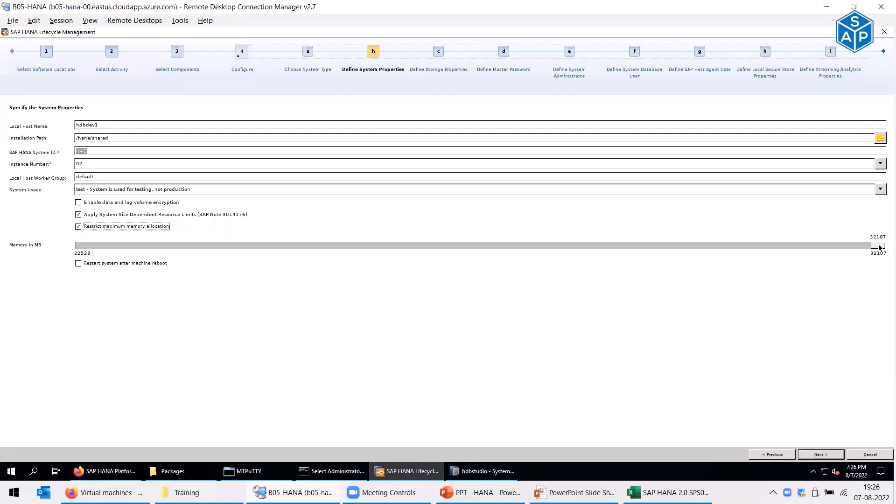
pyautogui.moveTo(879, 247); pyautogui.dragTo(297, 252)
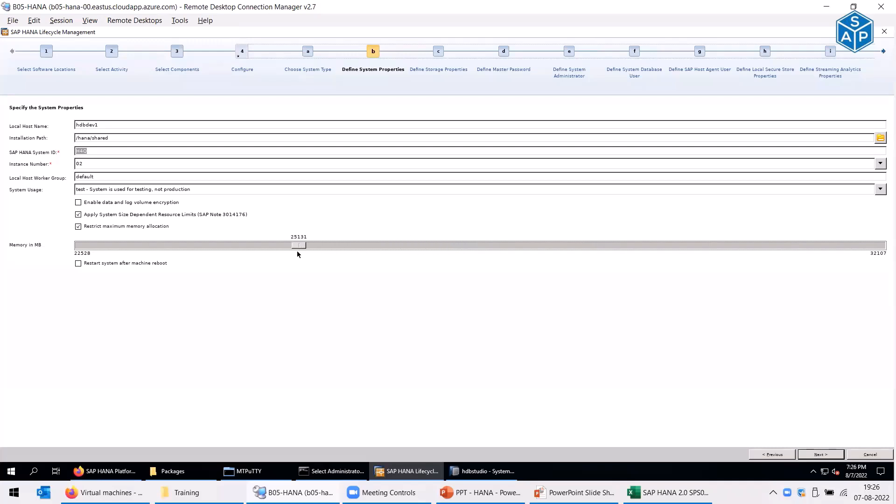
pyautogui.click(247, 246)
pyautogui.click(165, 246)
pyautogui.click(84, 246)
pyautogui.moveTo(83, 246)
pyautogui.mouseDown()
pyautogui.moveTo(110, 246)
pyautogui.moveTo(69, 248)
pyautogui.moveTo(84, 247)
pyautogui.mouseUp()
# - Keep the default data and log paths and enter and confirm the system administrator password
pyautogui.click(820, 454)
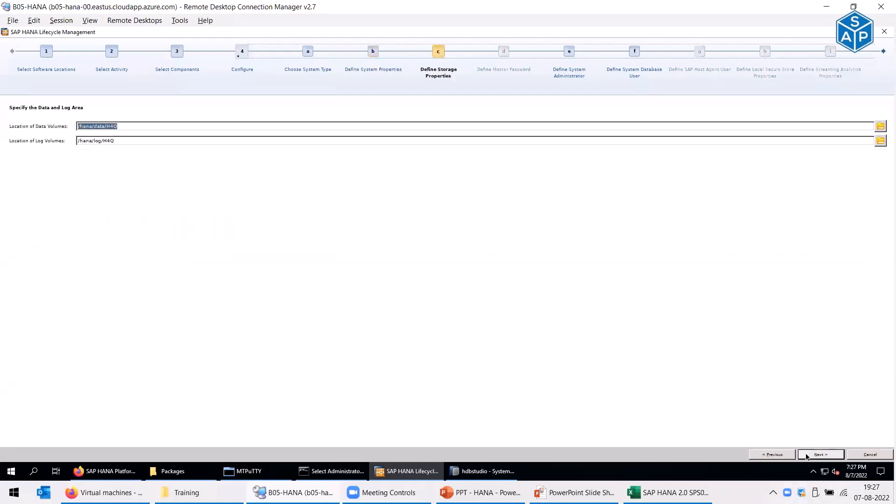
pyautogui.click(154, 126)
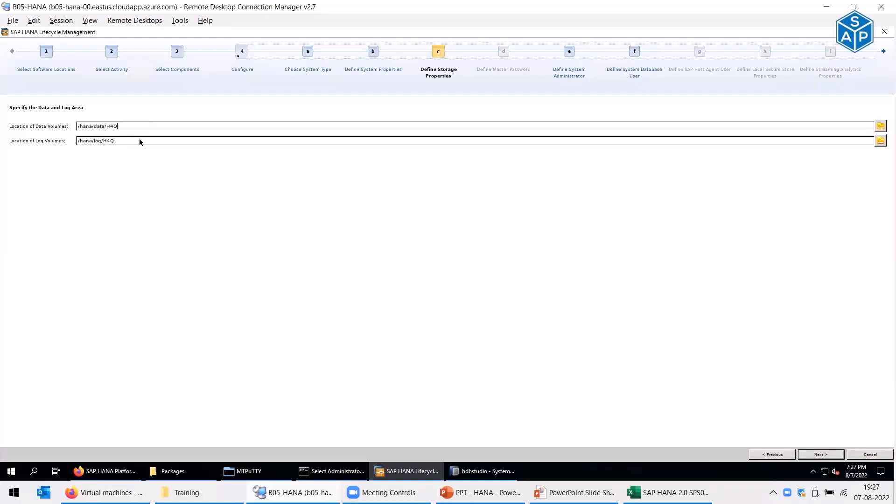
pyautogui.click(821, 454)
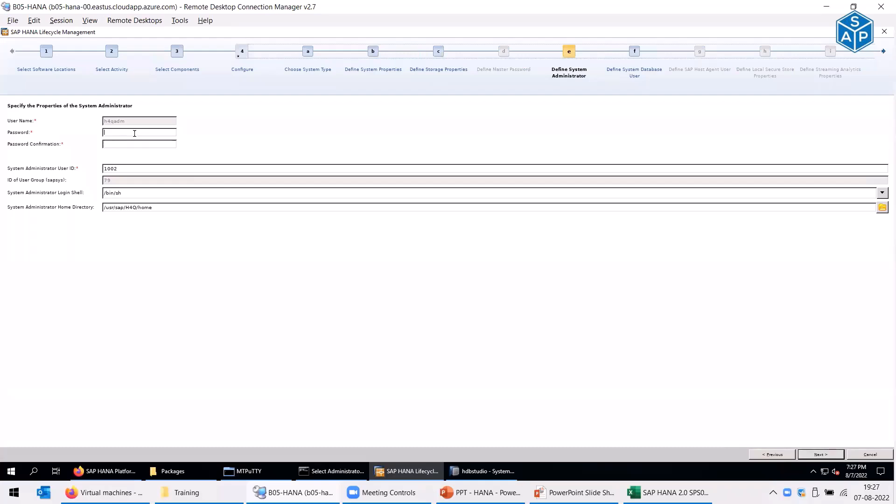
pyautogui.write('•••••••••')
pyautogui.press('Tab')
pyautogui.write('•••••••••')
# - Enter and confirm the SYSTEM database user password
pyautogui.click(821, 454)
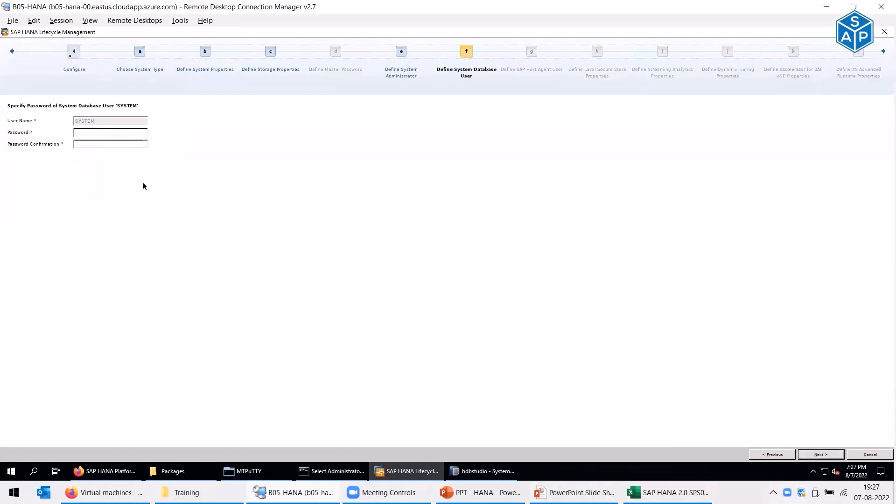
pyautogui.click(84, 133)
pyautogui.write('*******')
pyautogui.press('Tab')
pyautogui.write('********')
# - Review the summary: remote execution ssh, isolation low, standard mode, SID H4Q, system usage
pyautogui.click(801, 454)
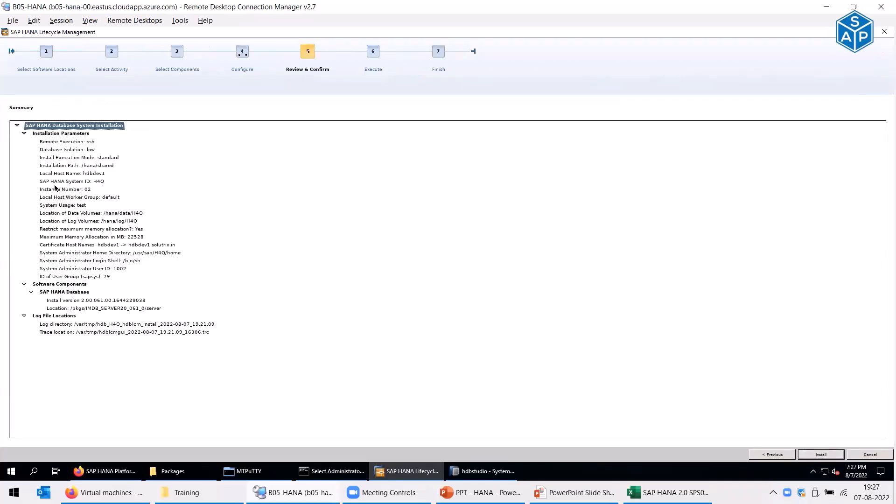
pyautogui.click(54, 143)
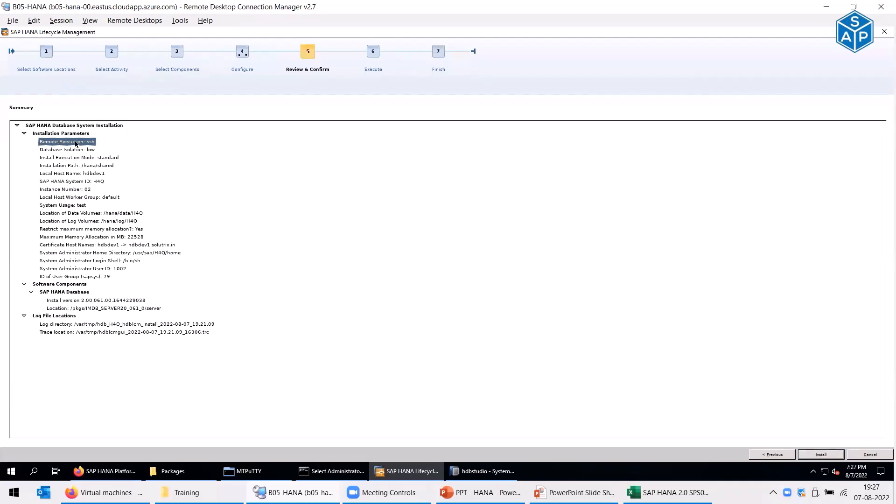
pyautogui.click(50, 150)
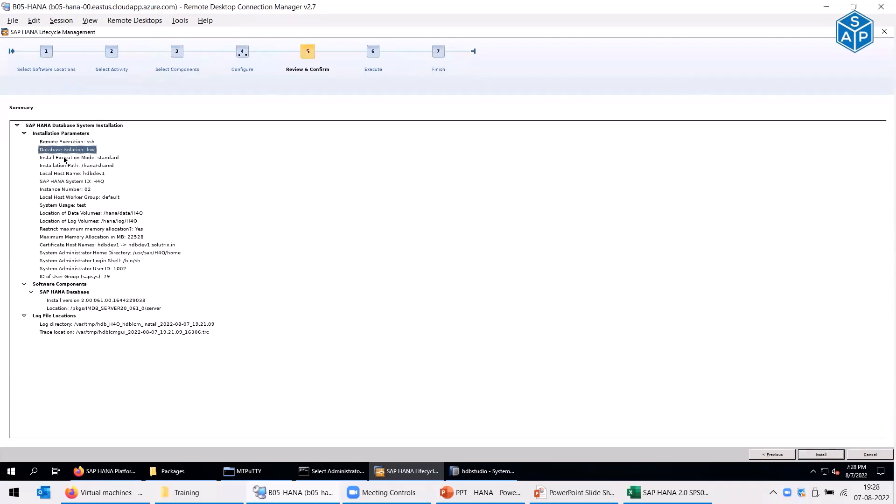
pyautogui.click(65, 159)
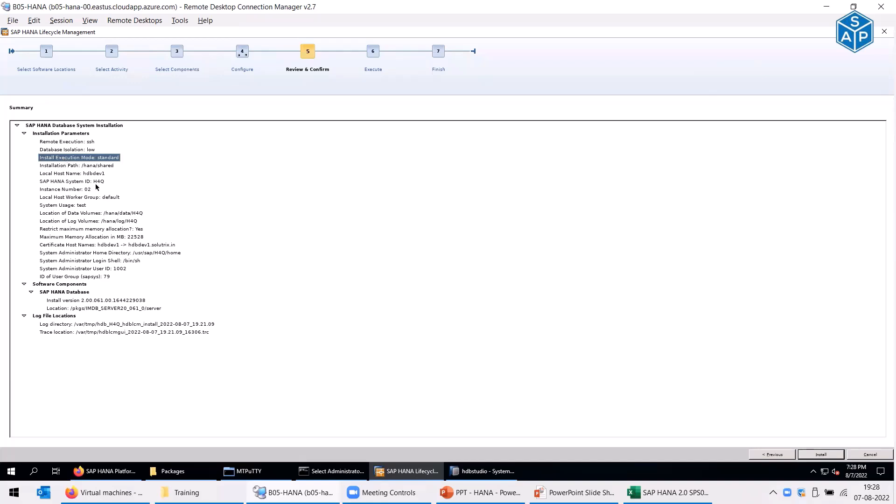
pyautogui.click(92, 184)
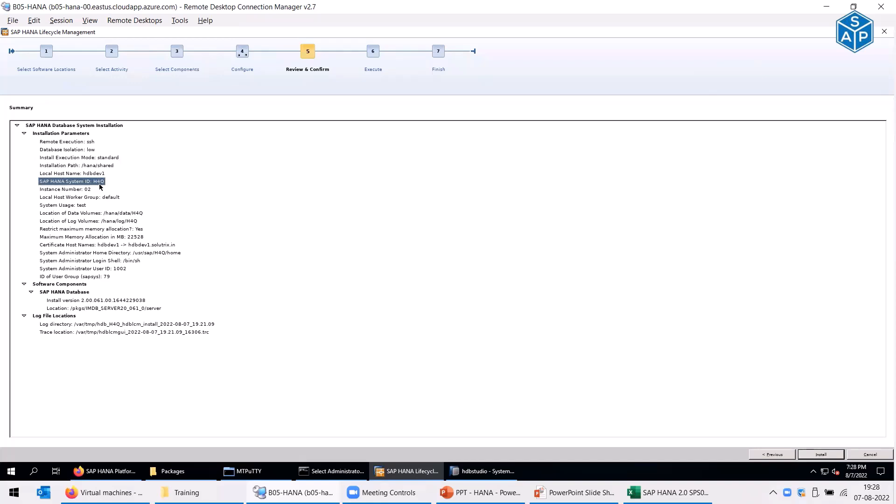
pyautogui.click(72, 198)
pyautogui.click(79, 206)
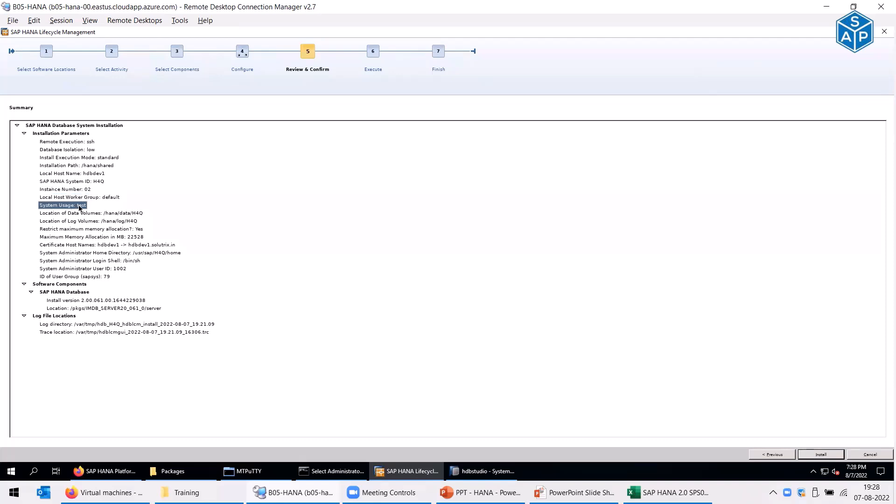
# - Check the data and log locations, 22528 MB memory and admin user, then start installing
pyautogui.click(133, 215)
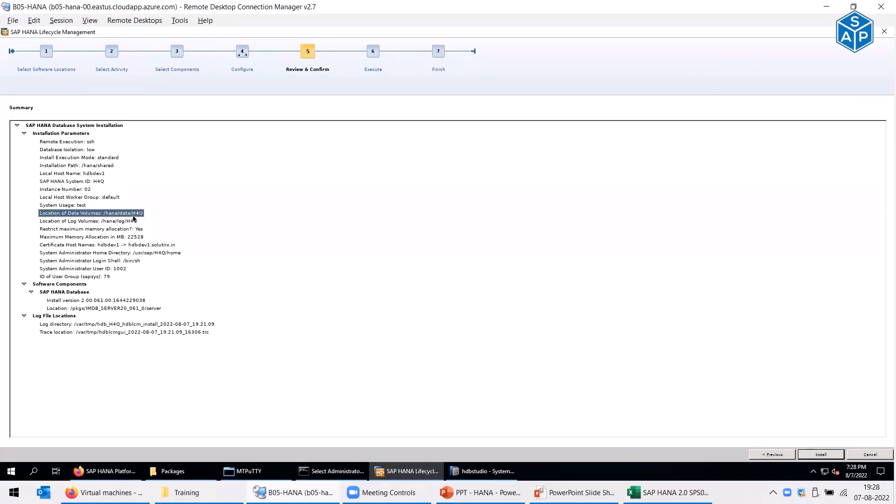
pyautogui.click(120, 221)
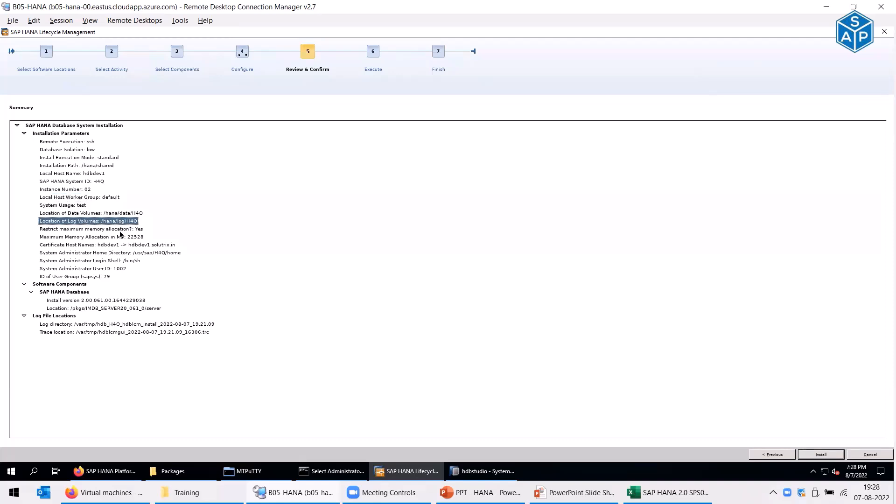
pyautogui.click(121, 237)
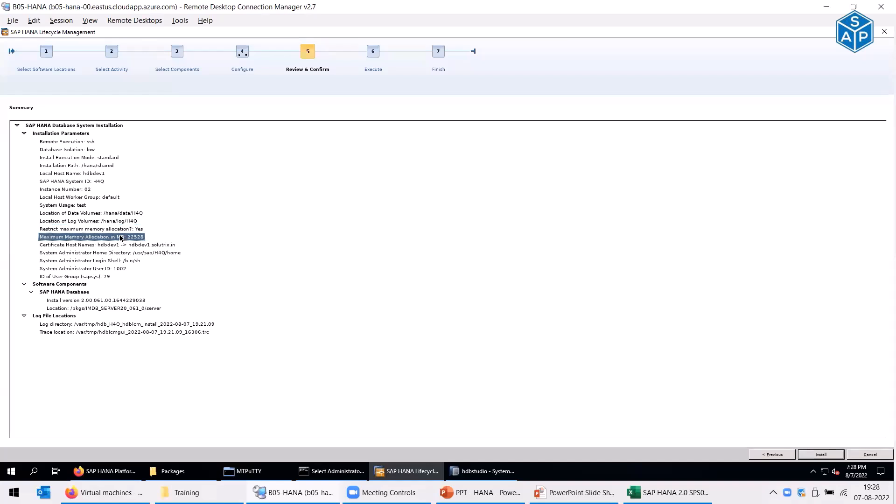
pyautogui.click(97, 276)
pyautogui.click(113, 270)
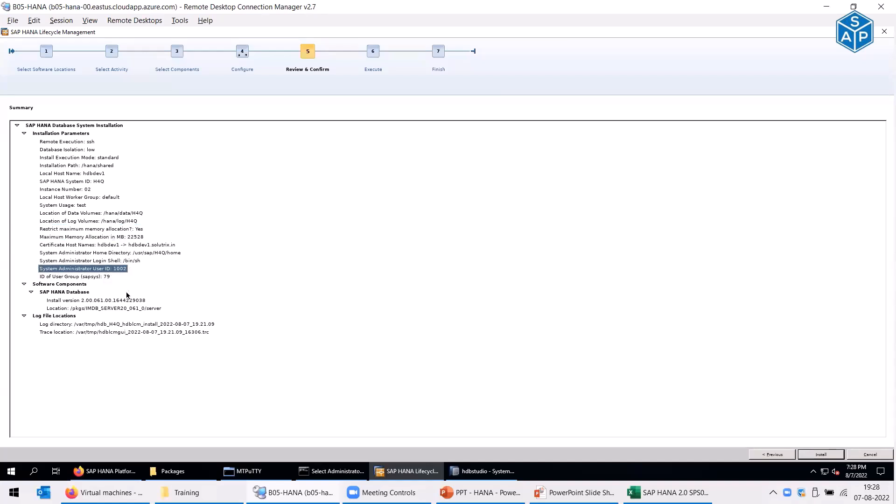
pyautogui.click(818, 457)
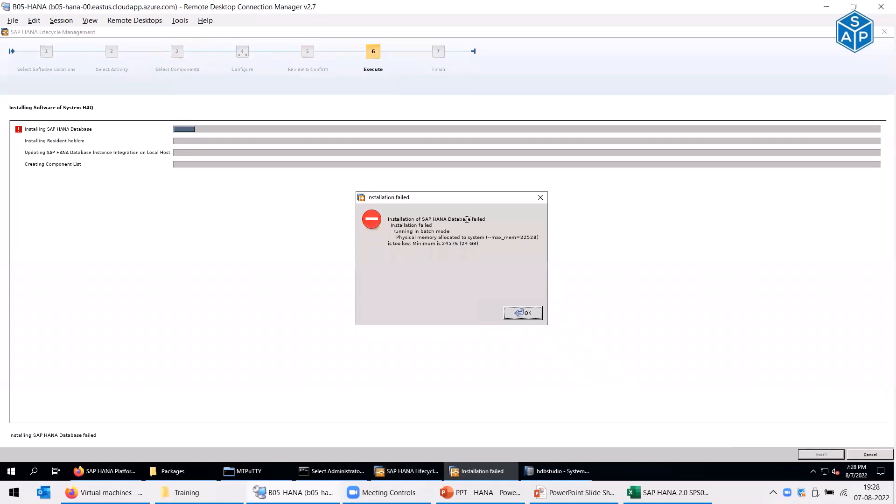
# - Highlight the max_mem error text, dismiss the Installation failed dialog and finish the wizard
pyautogui.click(446, 238)
pyautogui.moveTo(512, 238); pyautogui.dragTo(537, 239)
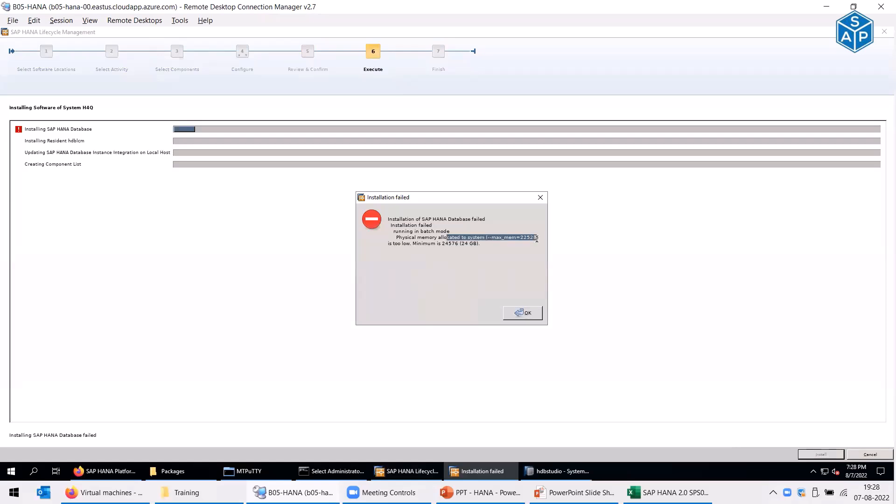
pyautogui.moveTo(537, 239); pyautogui.dragTo(542, 239)
pyautogui.click(528, 316)
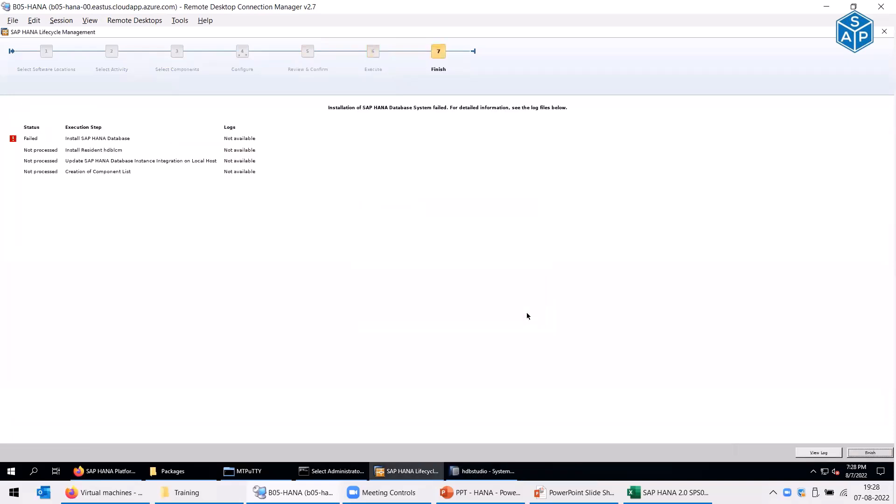
pyautogui.click(870, 453)
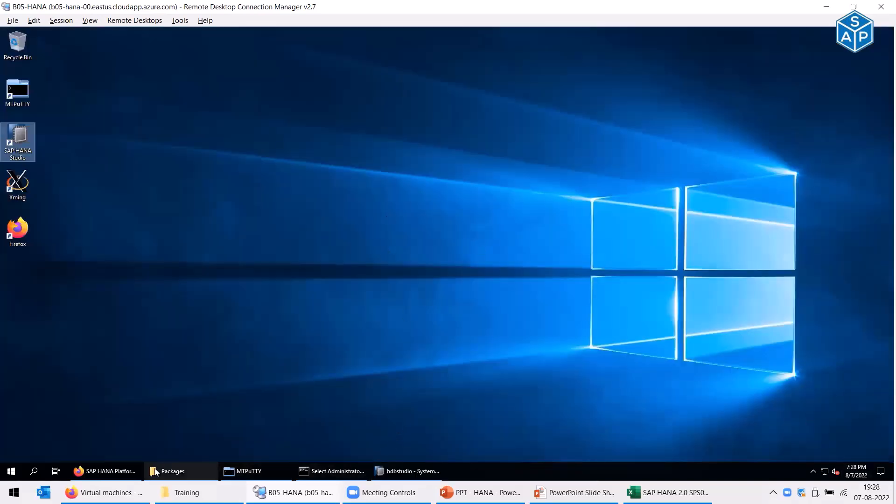
# - Try saving global_allocation_limit as 8192, dismiss the allocation error, and cancel the change
pyautogui.click(406, 473)
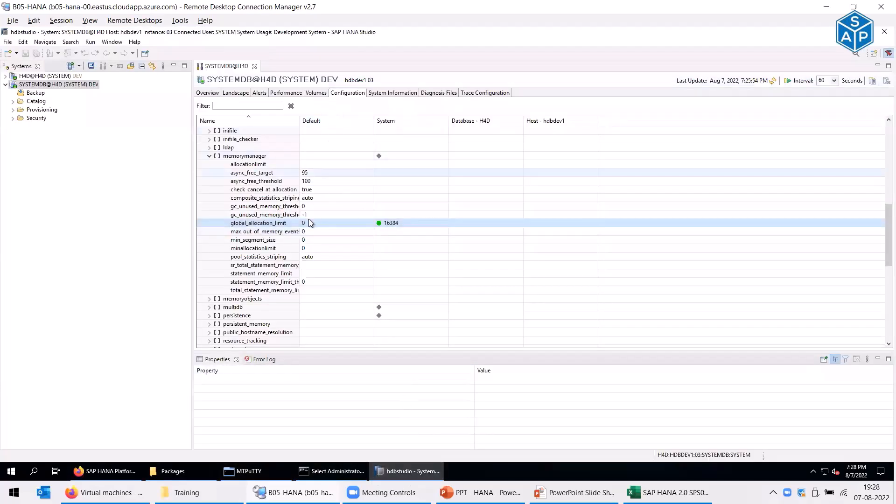
pyautogui.doubleClick(274, 223)
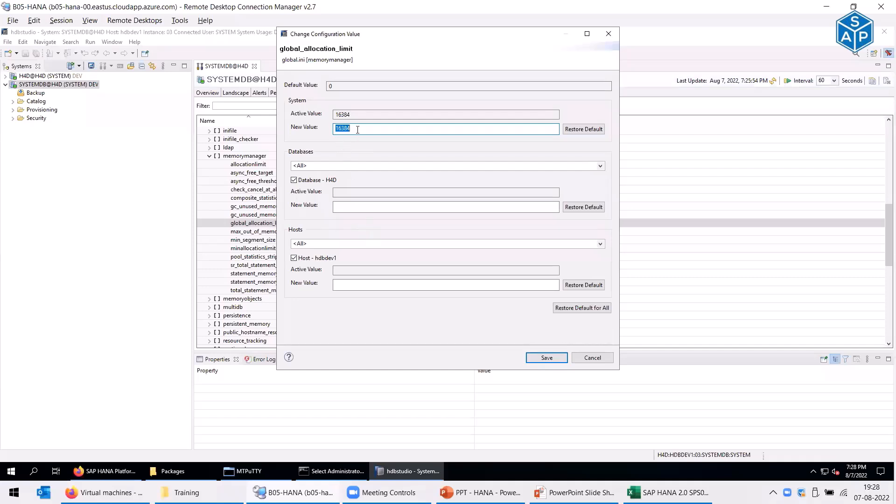
pyautogui.write('8192')
pyautogui.click(564, 357)
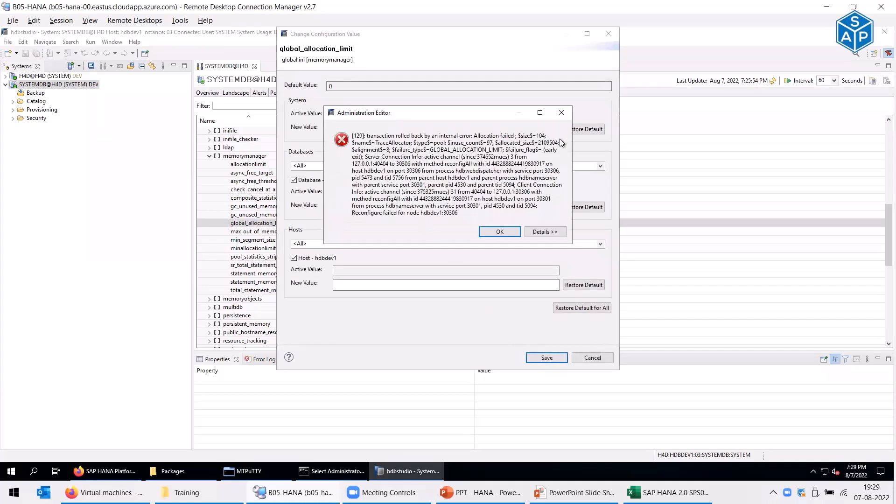
pyautogui.press('Return')
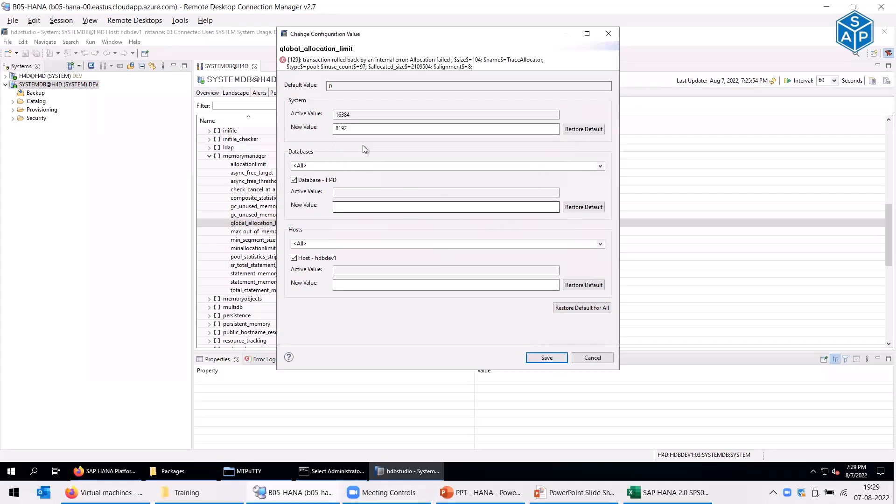
pyautogui.click(590, 358)
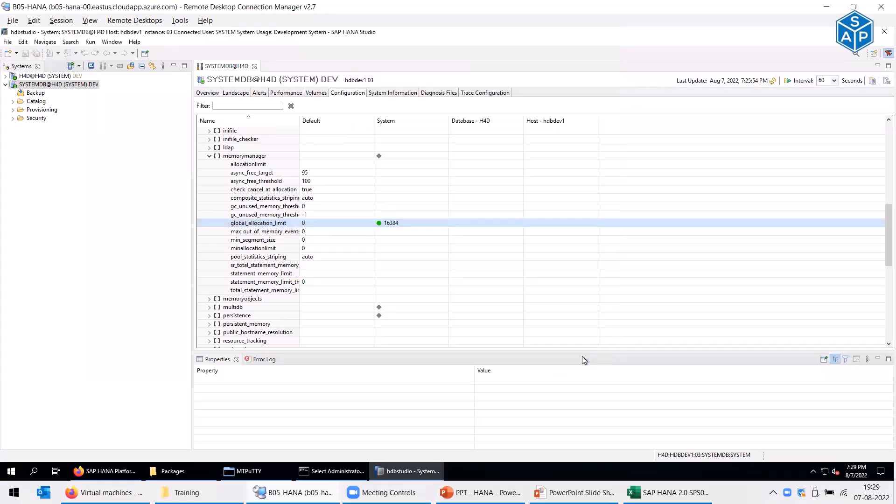
# - Refresh the configuration and open global_allocation_limit under global.ini > memorymanager for editing
pyautogui.click(774, 83)
pyautogui.click(202, 214)
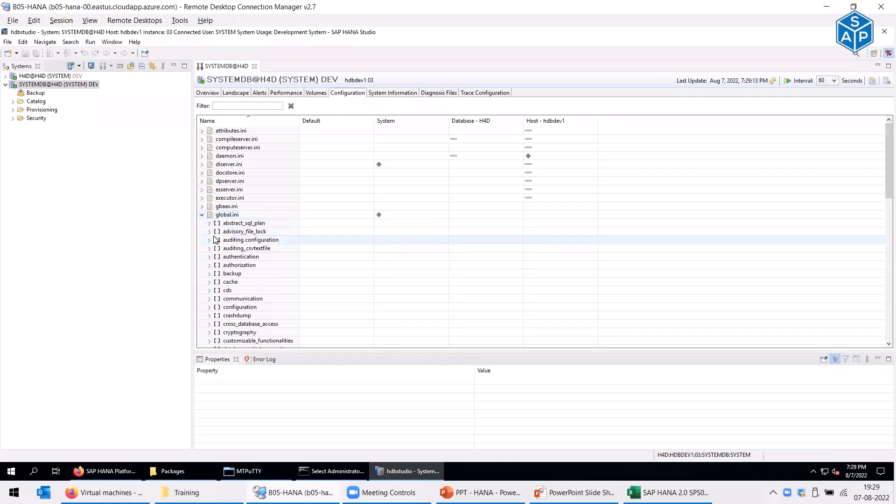
pyautogui.scroll(-5, 216, 240)
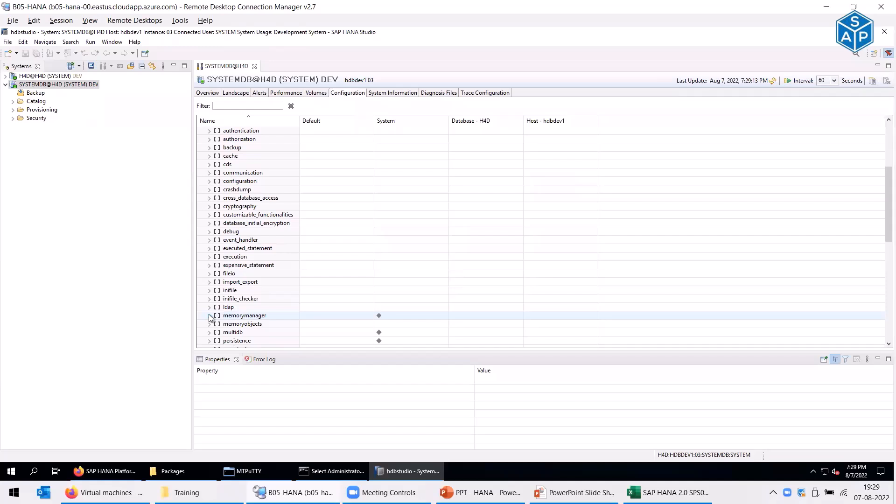
pyautogui.click(209, 317)
pyautogui.click(287, 274)
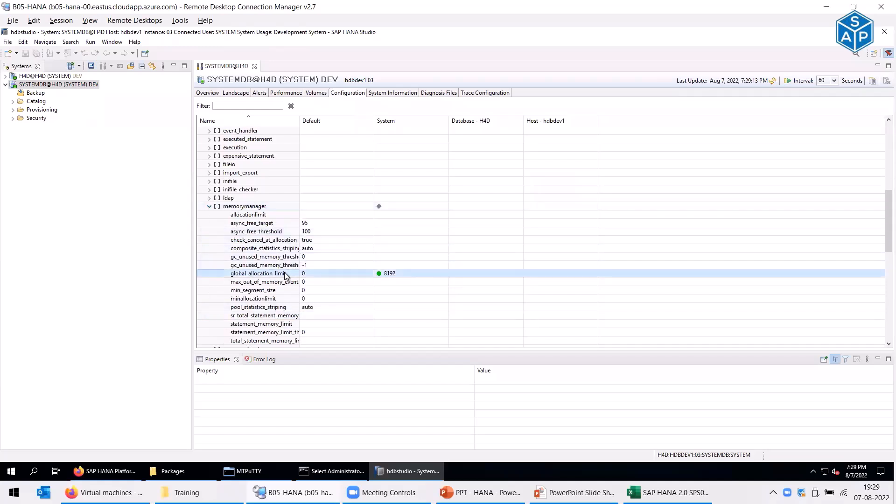
pyautogui.doubleClick(286, 275)
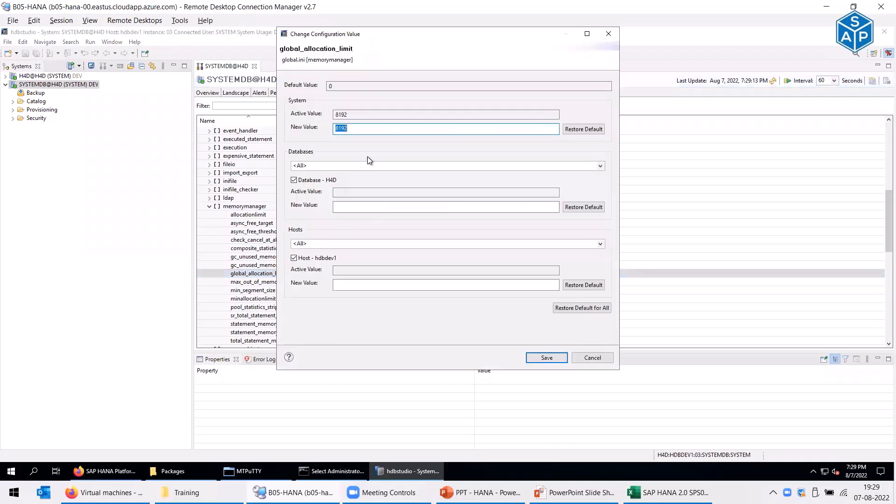
# - Check the Excel D14 note, save the limit as 16384, and minimize HANA Studio
pyautogui.hotkey('alt', 'Tab')
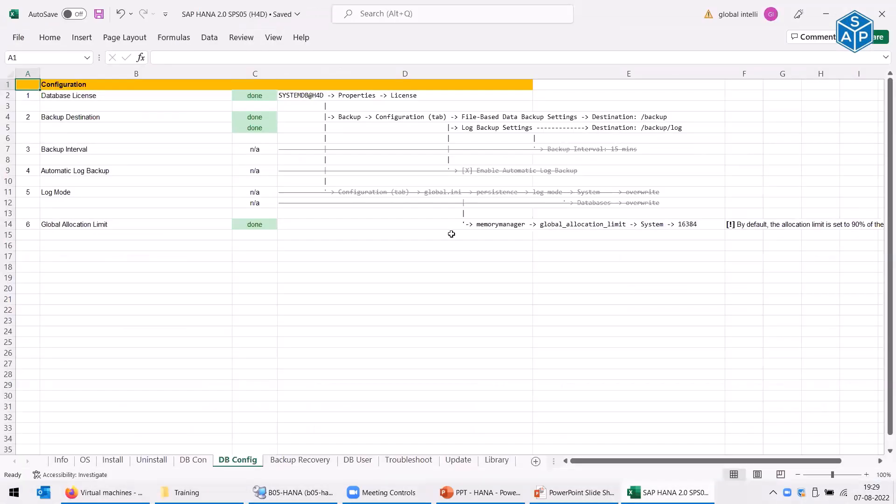
pyautogui.click(431, 226)
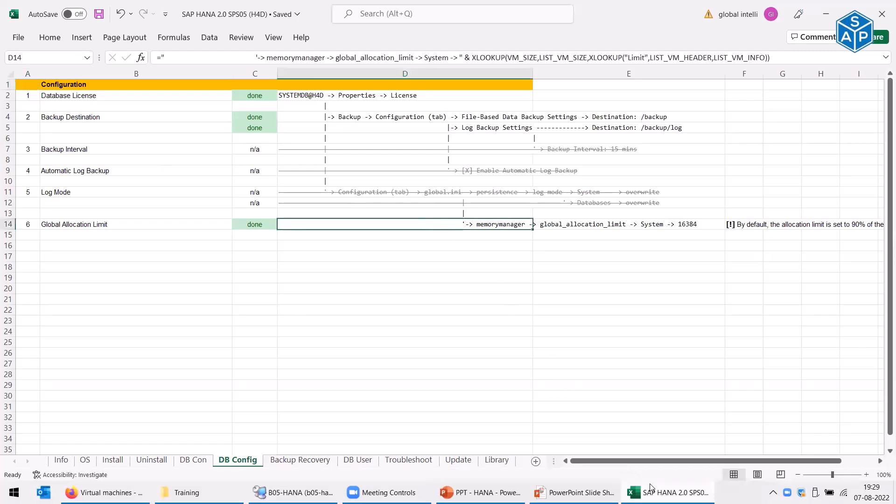
pyautogui.hotkey('alt', 'Tab')
pyautogui.write('63')
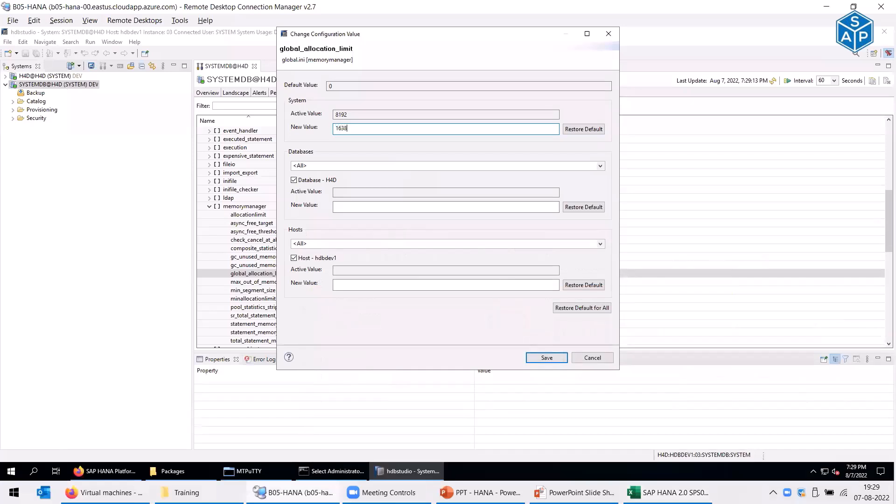
pyautogui.click(562, 356)
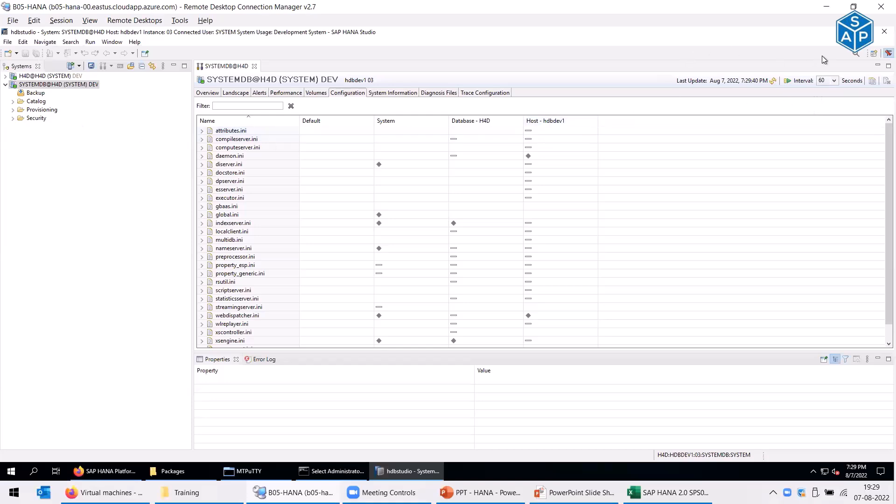
pyautogui.click(839, 32)
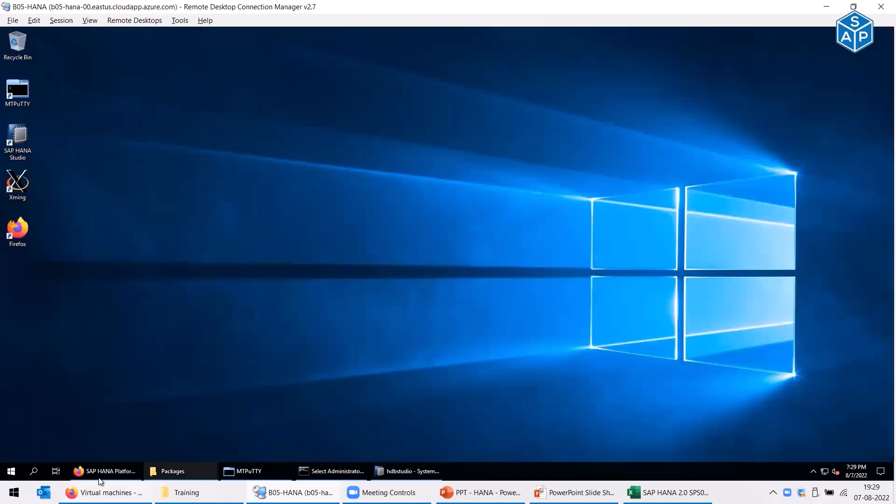
# - Exit the process watch and stop the H4D instance with sapcontrol -nr 03 -function Stop
pyautogui.click(249, 472)
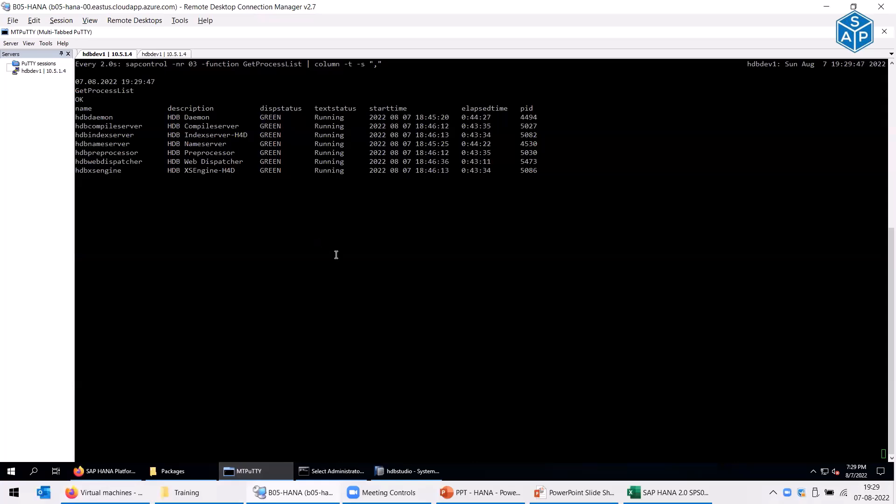
pyautogui.hotkey('ctrl', 'c')
pyautogui.press('Up')
pyautogui.press('Up')
pyautogui.press('BackSpace')
pyautogui.press('BackSpace')
pyautogui.press('BackSpace')
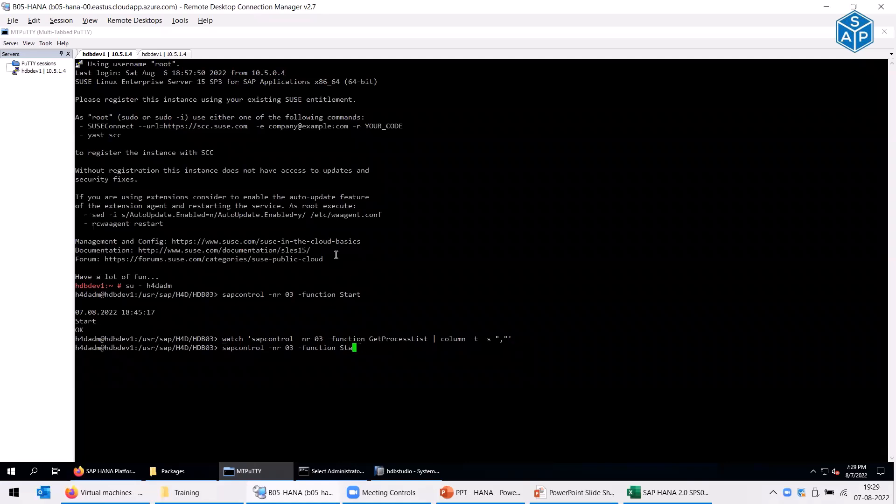
pyautogui.write('op')
pyautogui.press('Return')
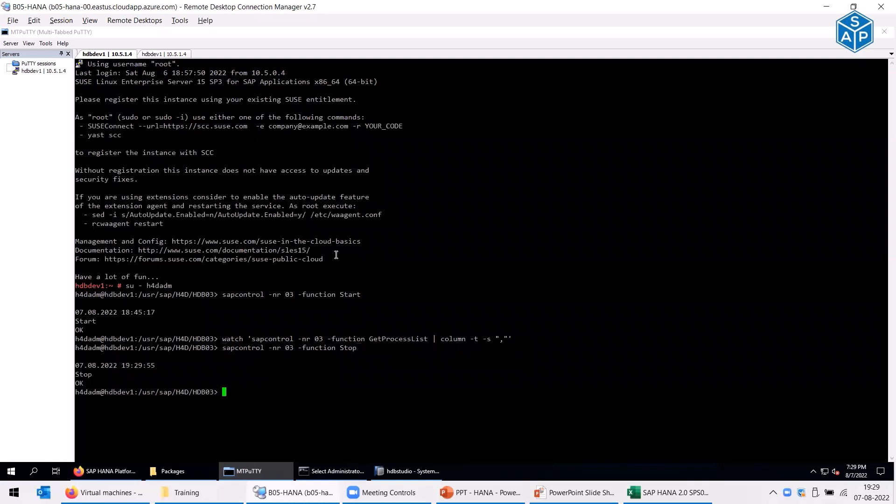
# - Rerun the process-list watch until hdbdaemon shows GRAY Stopped, then exit it
pyautogui.press('Up')
pyautogui.press('Up')
pyautogui.press('Return')
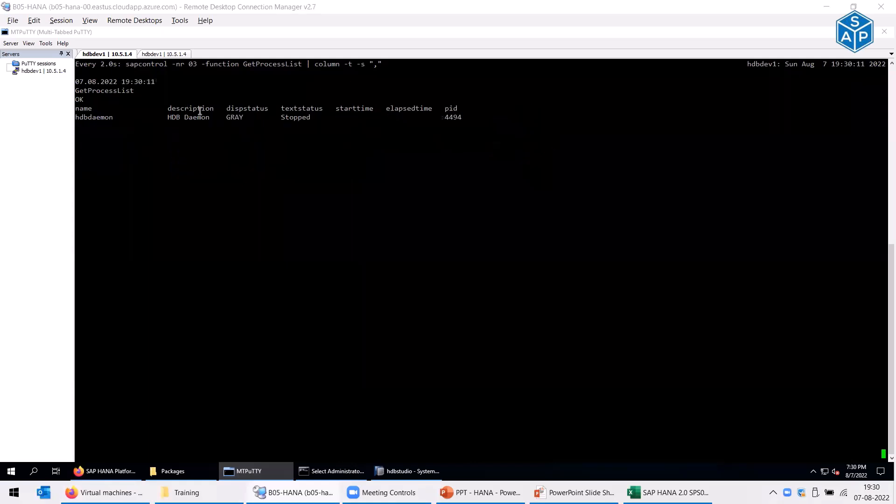
pyautogui.hotkey('ctrl', 'c')
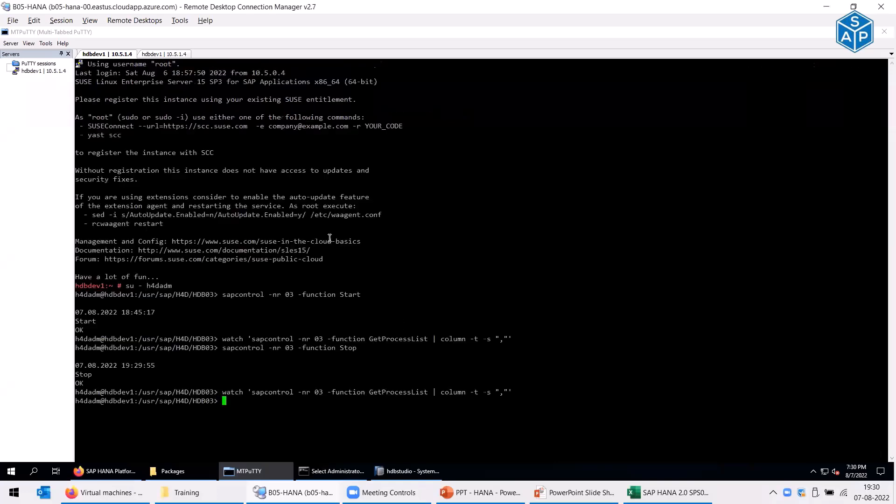
# - Relaunch ./hdblcmgui from the second hdbdev1 session and maximize the lifecycle wizard
pyautogui.click(272, 476)
pyautogui.click(273, 477)
pyautogui.click(175, 55)
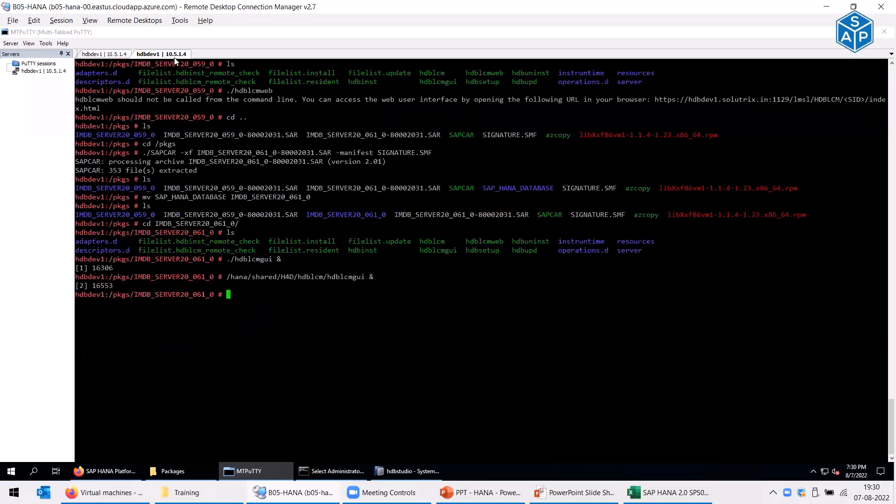
pyautogui.press('Up')
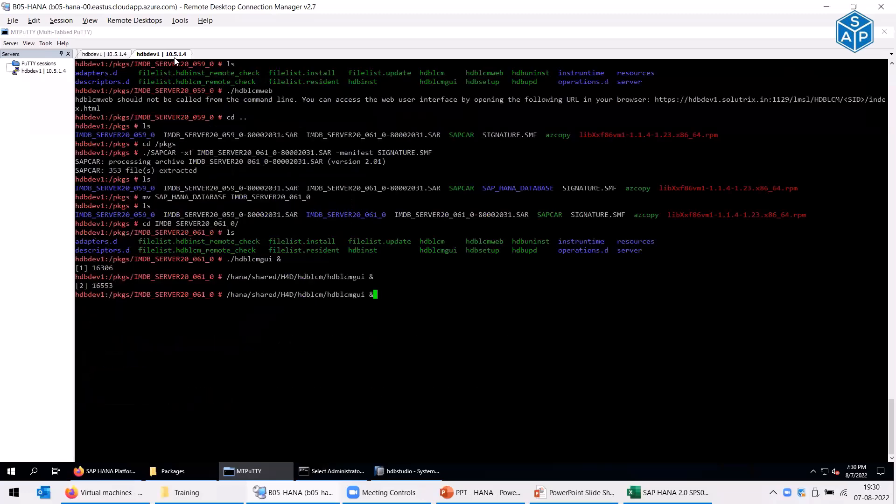
pyautogui.press('Up')
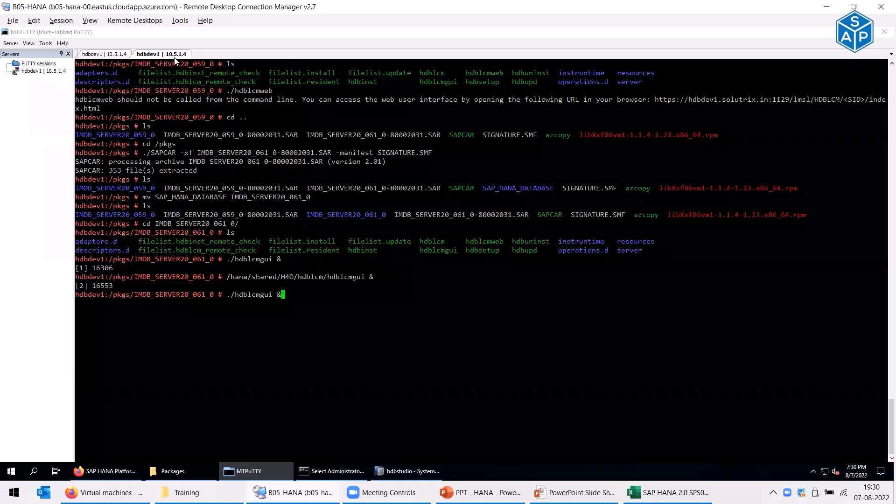
pyautogui.press('Return')
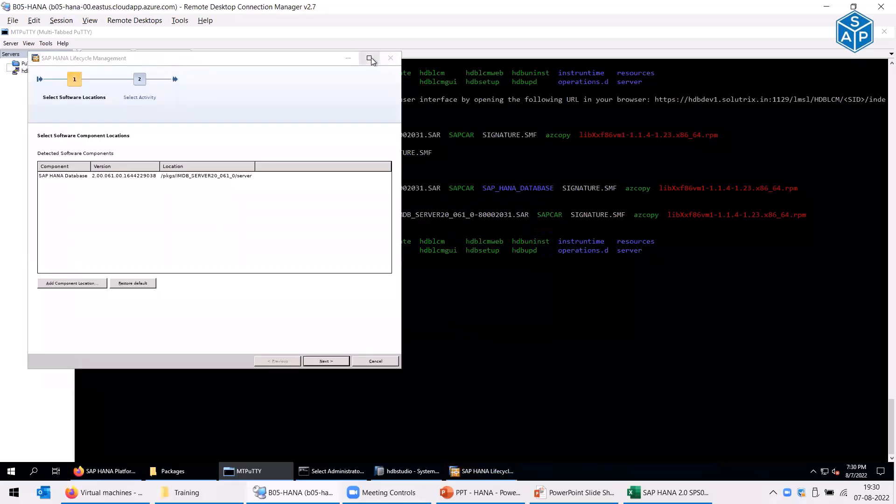
pyautogui.click(370, 59)
# - Accept the detected SAP HANA Database and choose a new single-host system install
pyautogui.click(818, 457)
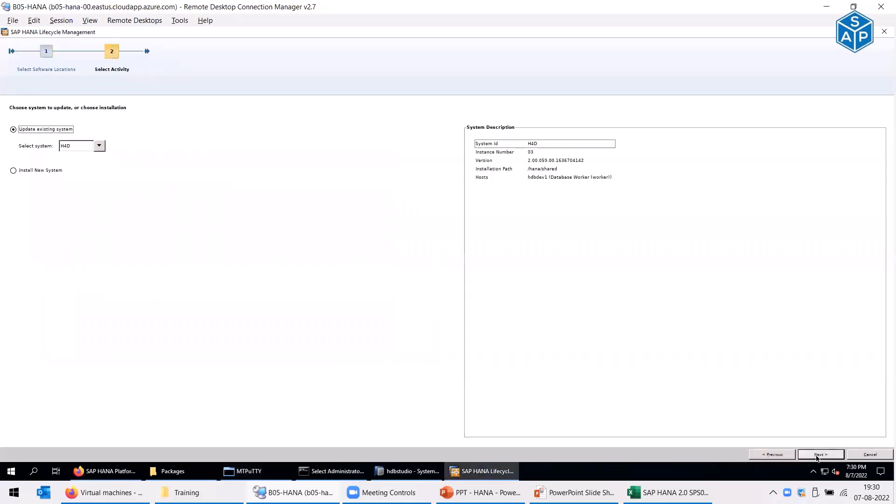
pyautogui.click(42, 170)
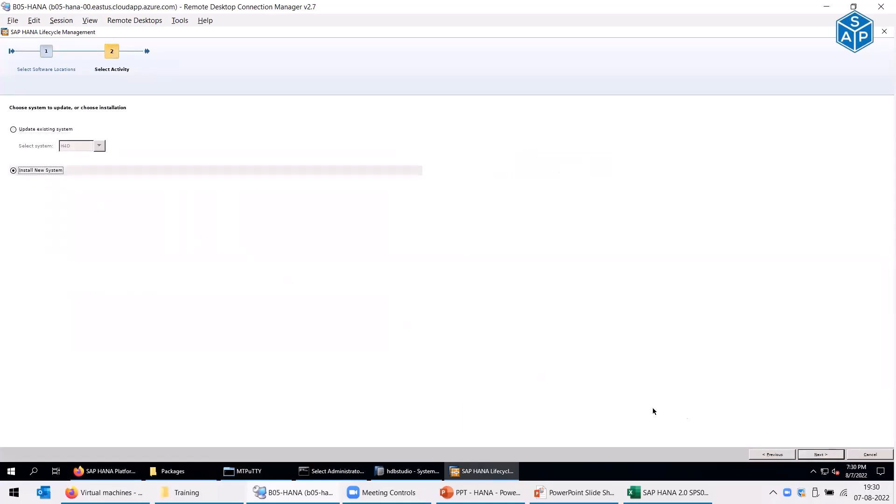
pyautogui.click(801, 457)
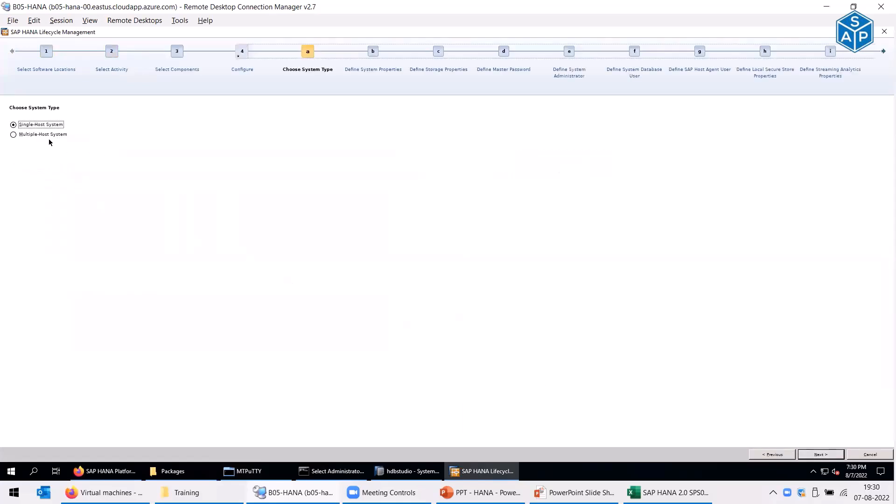
pyautogui.click(803, 455)
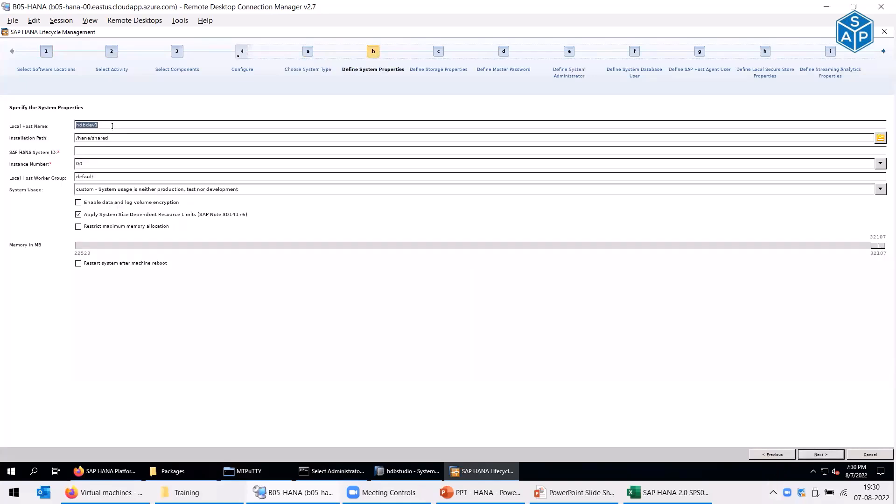
# - Enter system ID H4Q and select instance number 02
pyautogui.click(119, 125)
pyautogui.click(94, 152)
pyautogui.write('H4Q')
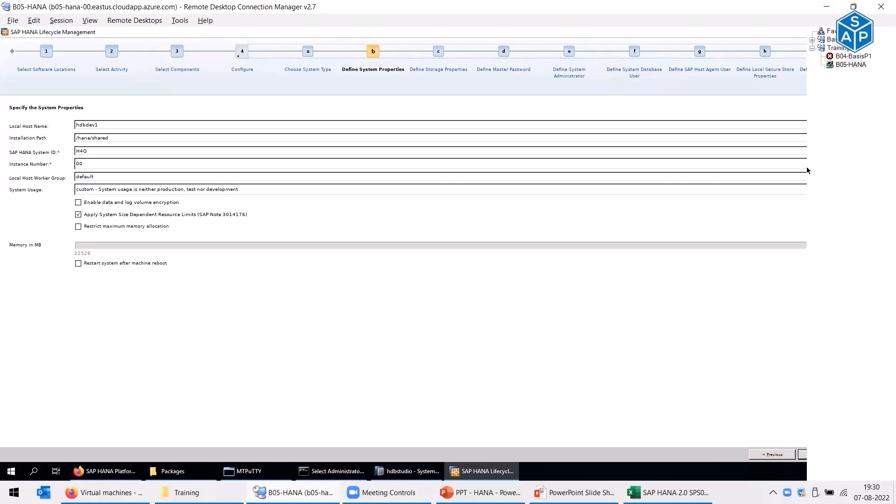
pyautogui.click(881, 163)
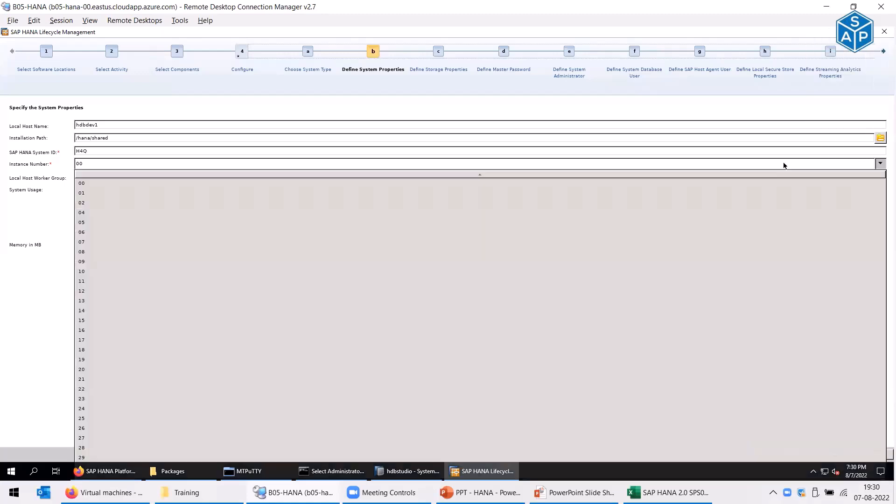
pyautogui.click(83, 205)
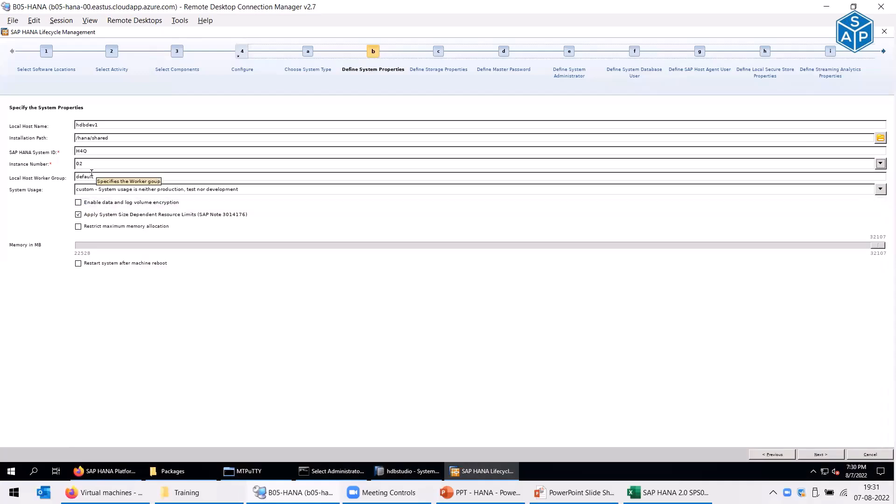
# - Set system usage to test and restrict maximum memory allocation to 22528 MB
pyautogui.click(133, 189)
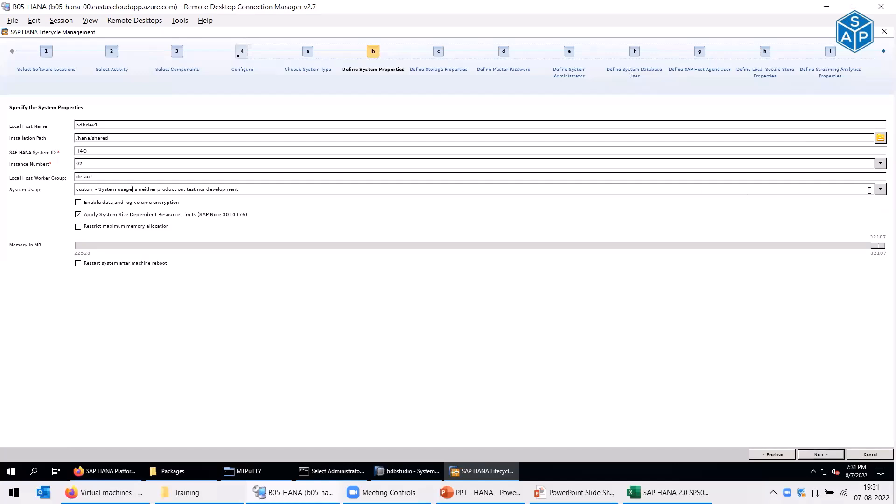
pyautogui.click(880, 189)
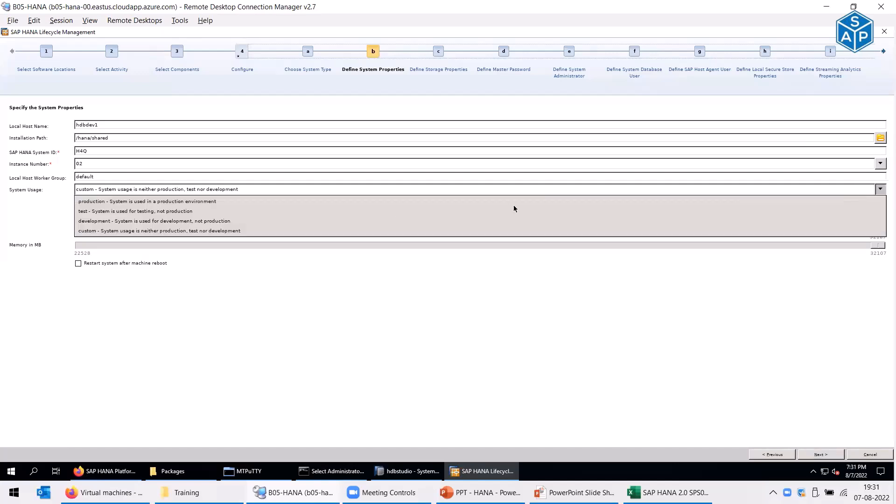
pyautogui.click(125, 211)
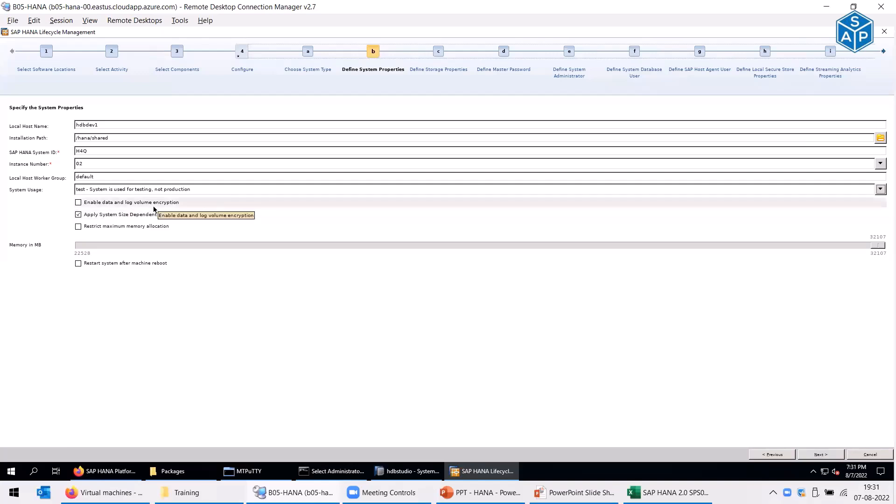
pyautogui.click(78, 227)
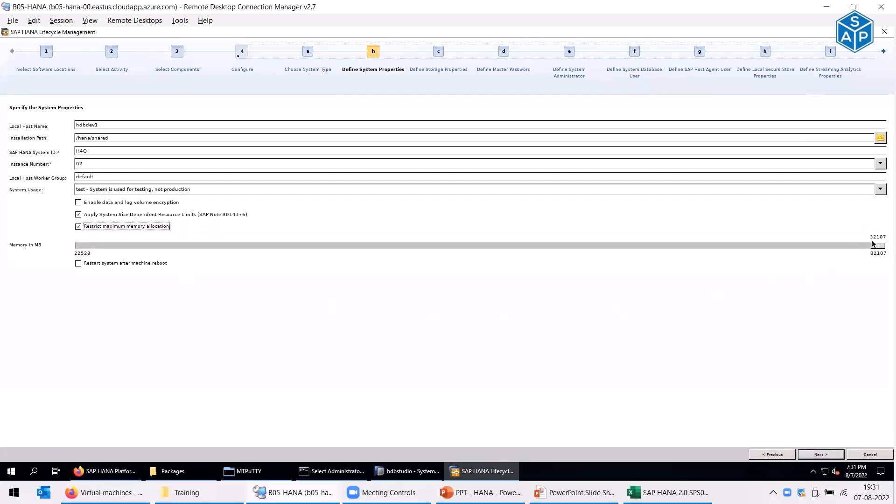
pyautogui.moveTo(878, 245); pyautogui.dragTo(51, 247)
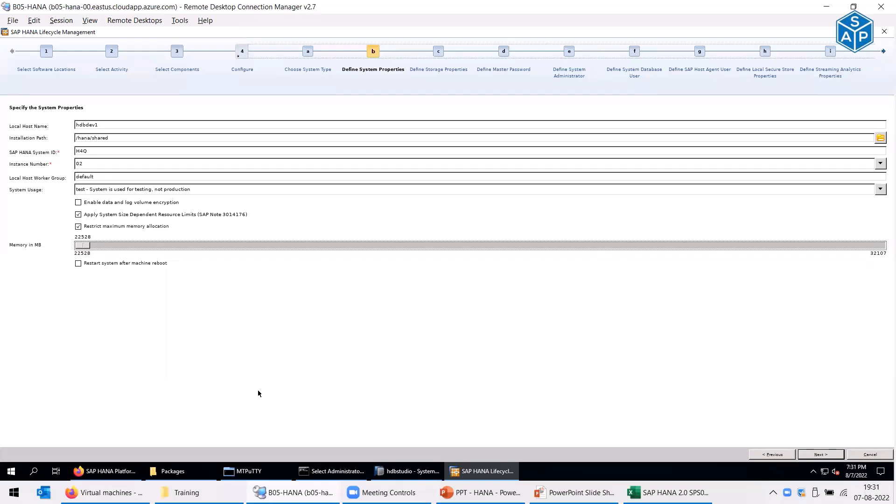
# - Keep the default data and log paths and copy the installation password via a scratch Run box
pyautogui.click(807, 454)
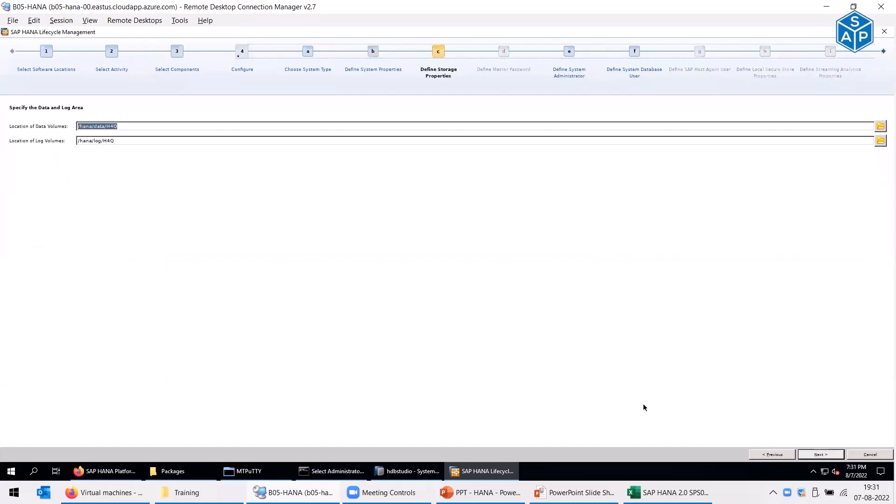
pyautogui.click(819, 455)
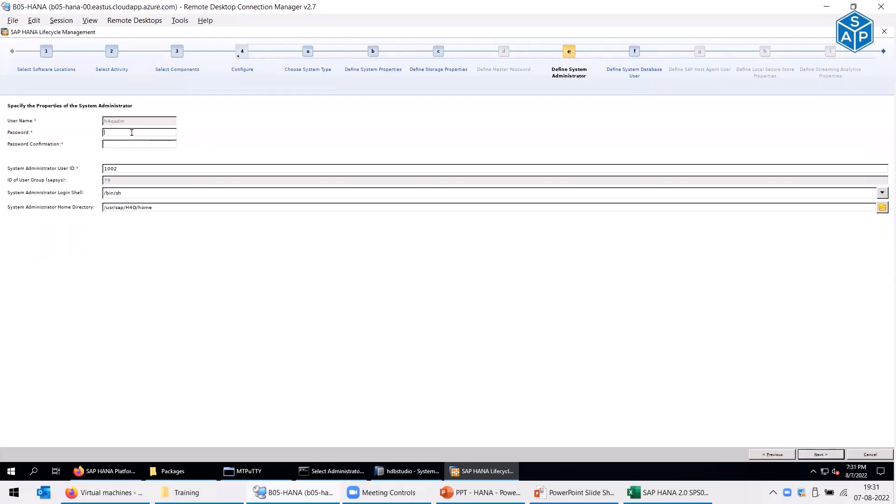
pyautogui.press('super')
pyautogui.click(218, 372)
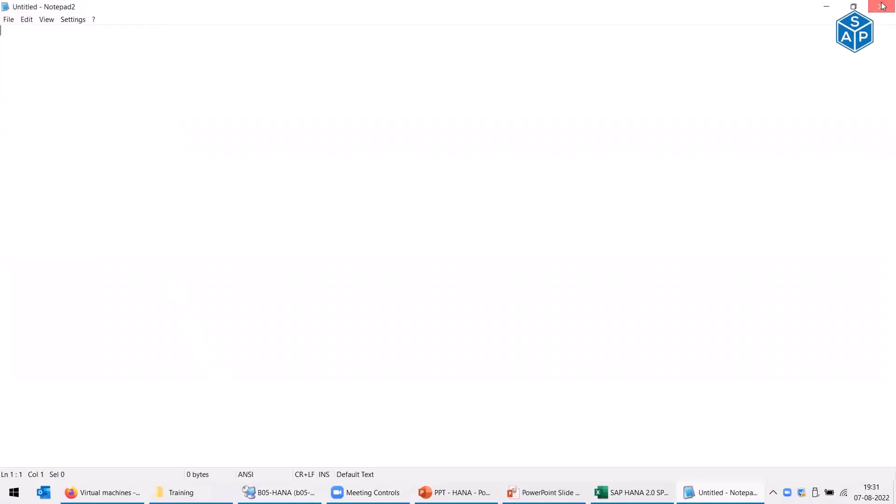
pyautogui.click(882, 6)
pyautogui.press('super+r')
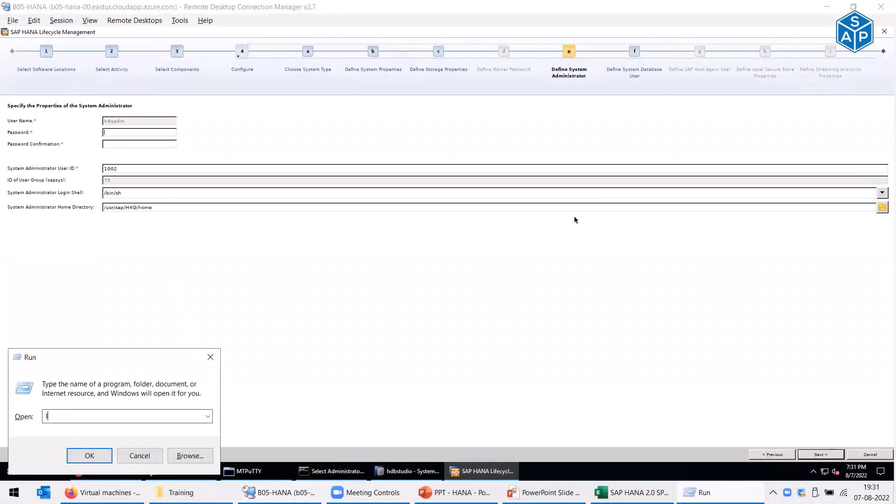
pyautogui.hotkey('ctrl', 'a')
pyautogui.press('super+c')
pyautogui.click(140, 456)
# - Paste the password into the sidadm and SYSTEM password and confirmation fields, reaching Review & Confirm
pyautogui.click(151, 135)
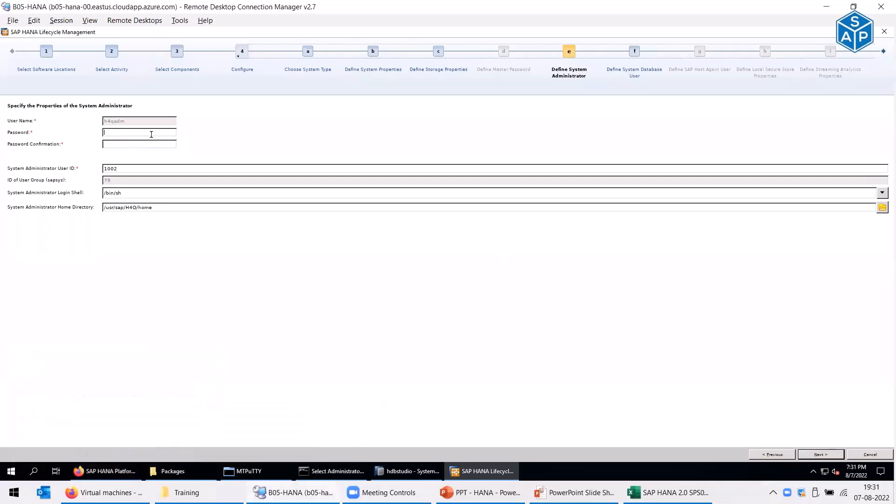
pyautogui.hotkey('ctrl', 'v')
pyautogui.press('Tab')
pyautogui.hotkey('ctrl', 'v')
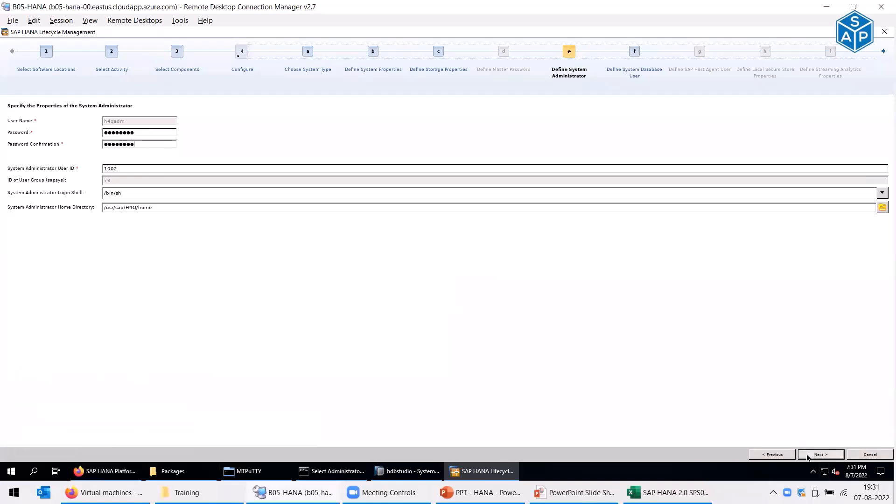
pyautogui.click(821, 454)
pyautogui.hotkey('ctrl', 'v')
pyautogui.press('Tab')
pyautogui.hotkey('ctrl', 'v')
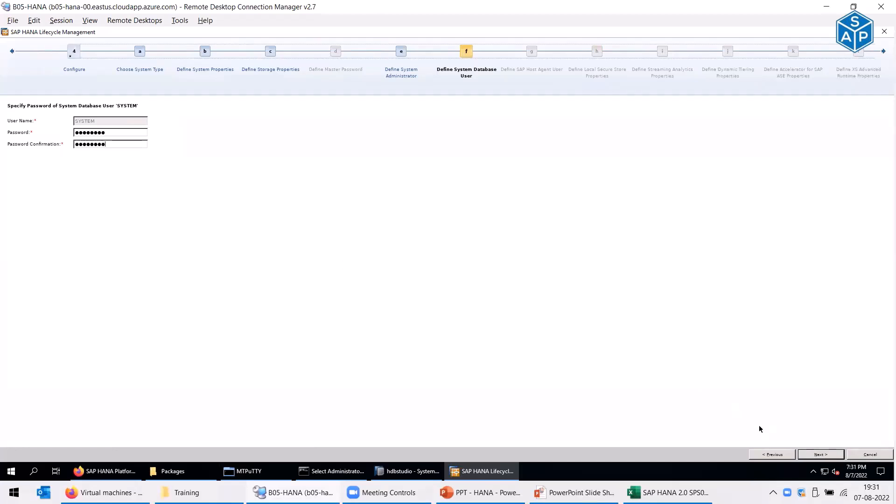
pyautogui.click(821, 455)
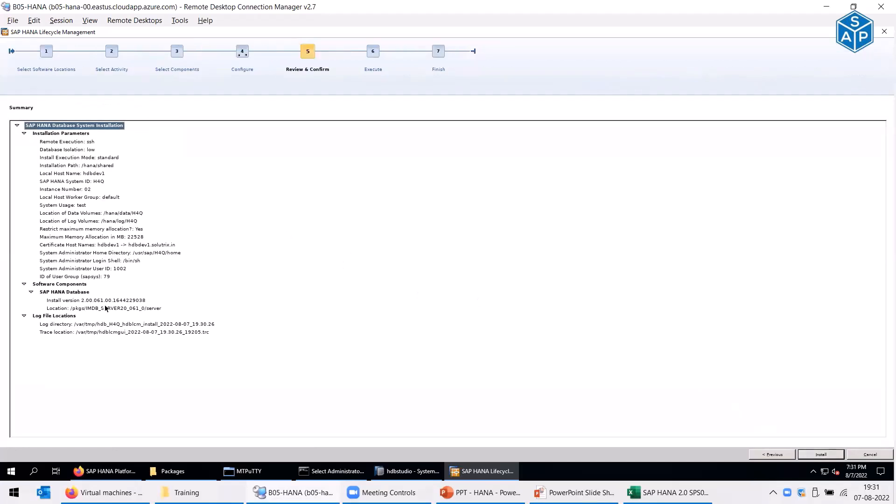
# - Run the H4Q install, check the max_mem error requiring at least 24576 MB, and finish the wizard
pyautogui.click(822, 456)
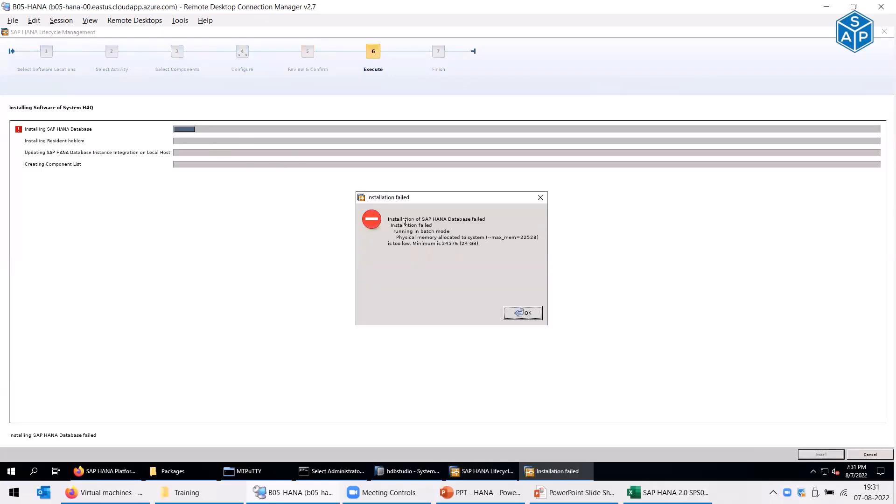
pyautogui.moveTo(414, 239); pyautogui.dragTo(538, 238)
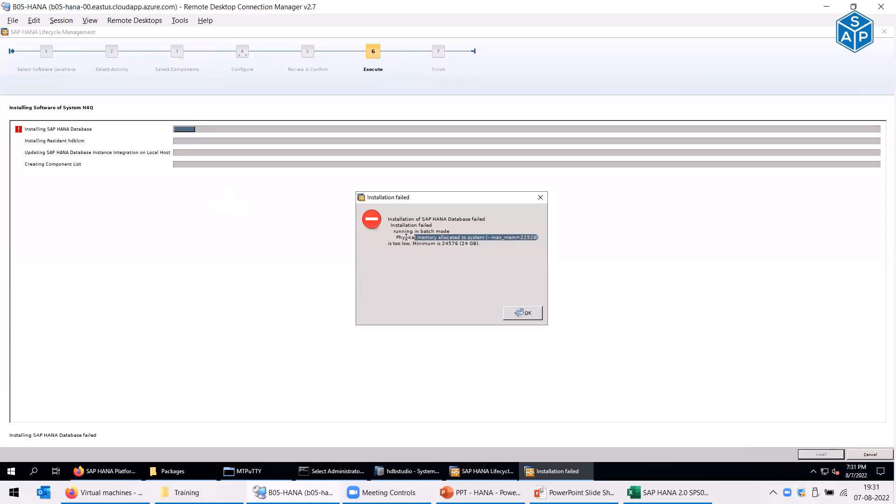
pyautogui.moveTo(406, 243); pyautogui.dragTo(462, 243)
pyautogui.click(523, 314)
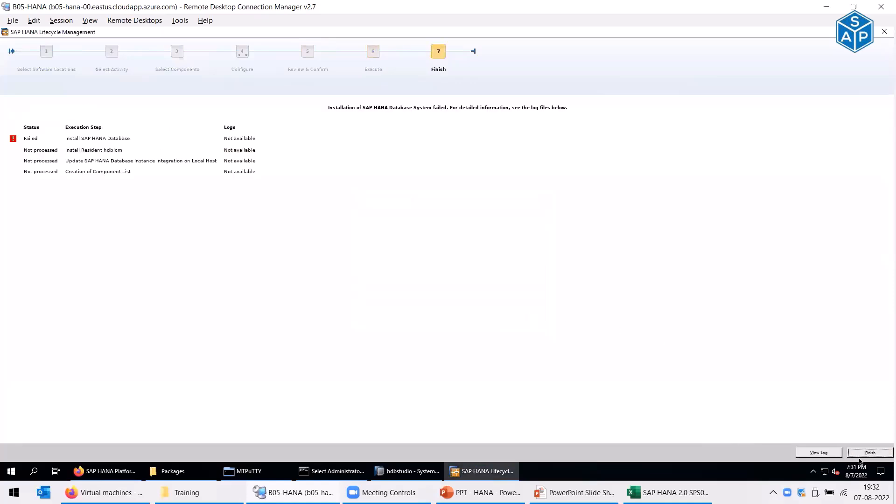
pyautogui.click(864, 453)
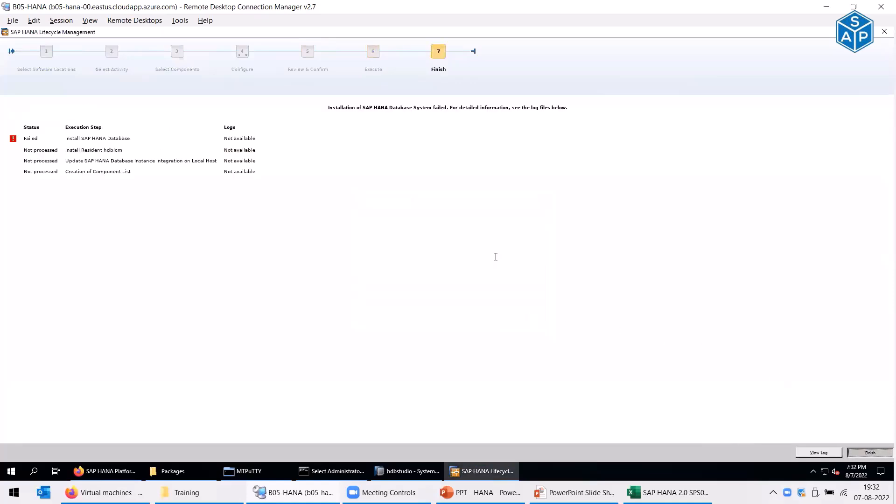
# - Relaunch ./hdblcmgui maximized and choose a new single-host system install
pyautogui.press('Up')
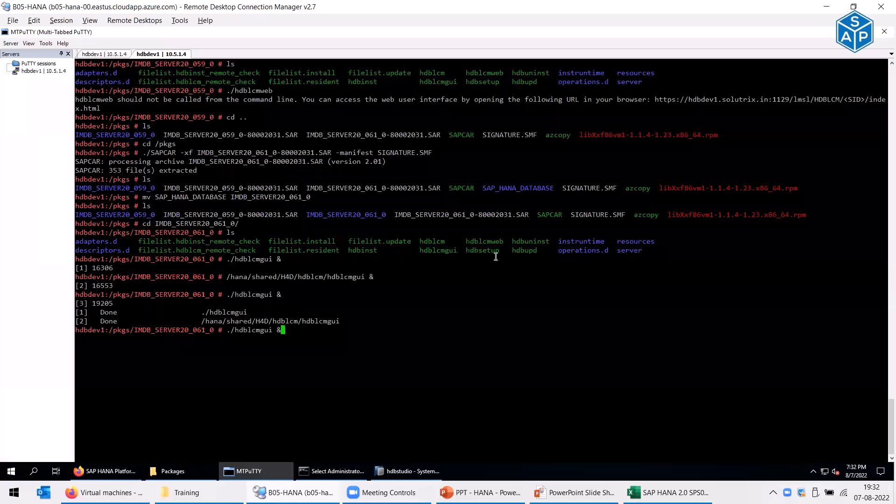
pyautogui.press('Return')
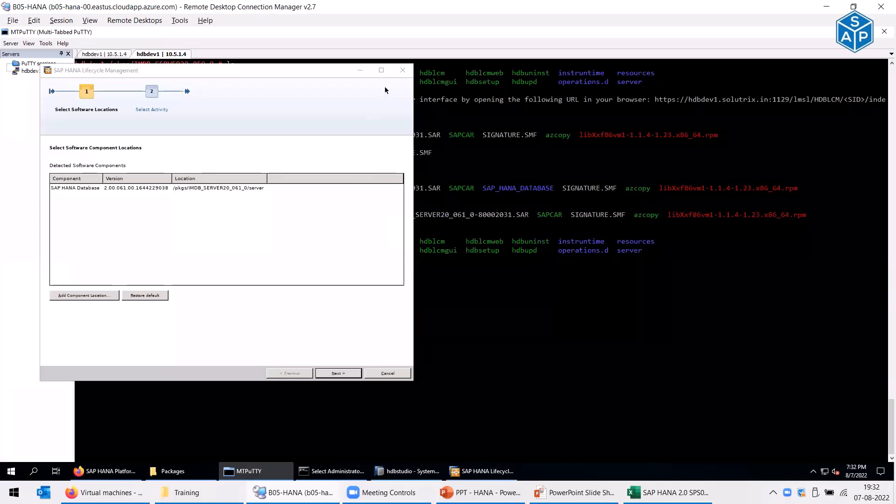
pyautogui.click(381, 71)
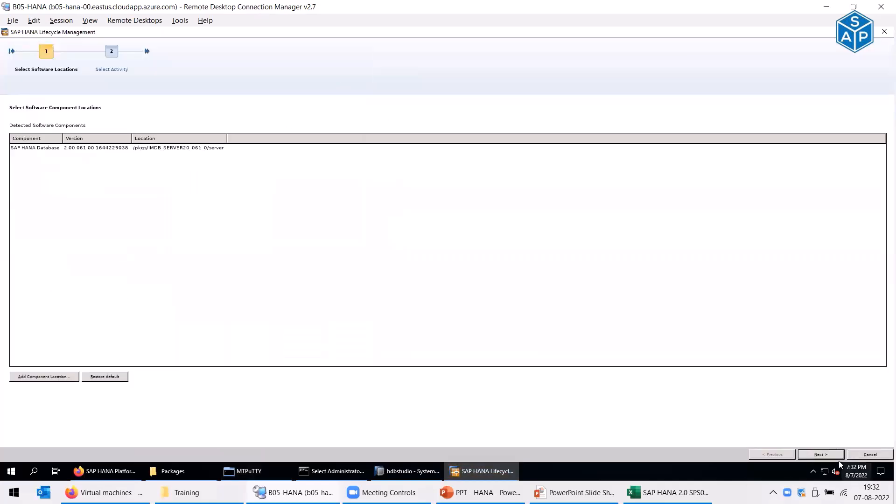
pyautogui.click(821, 454)
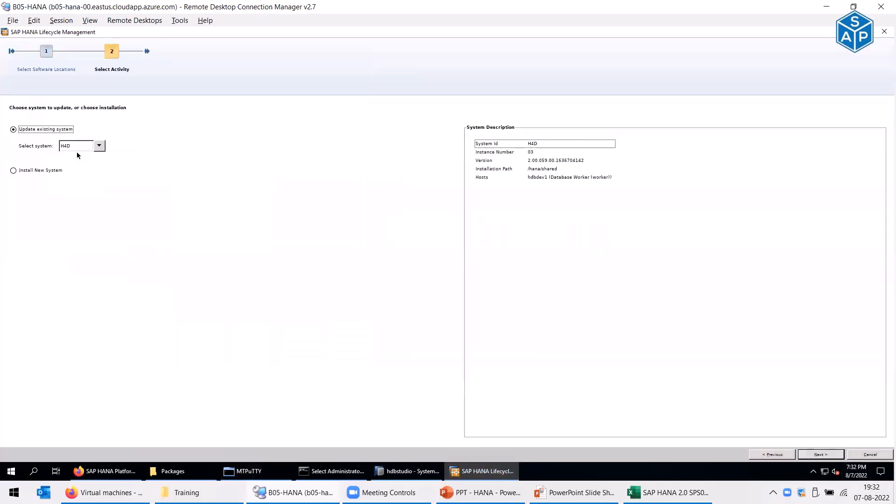
pyautogui.click(61, 171)
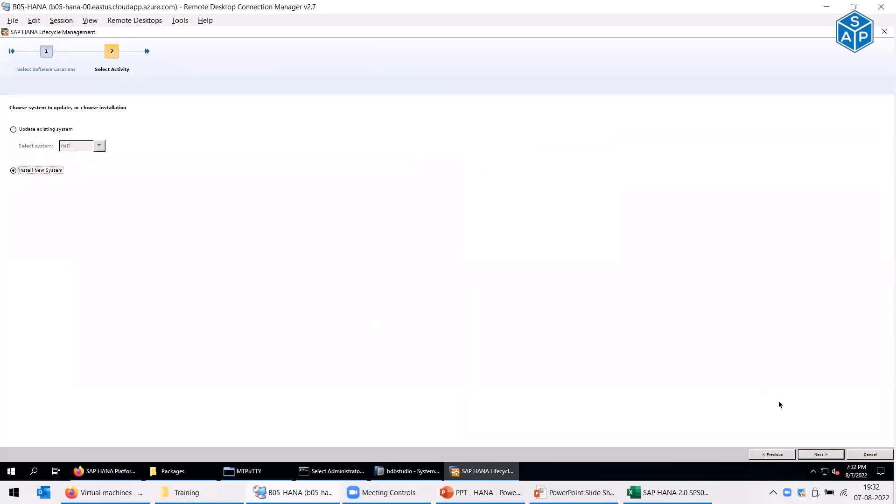
pyautogui.click(814, 455)
pyautogui.click(821, 455)
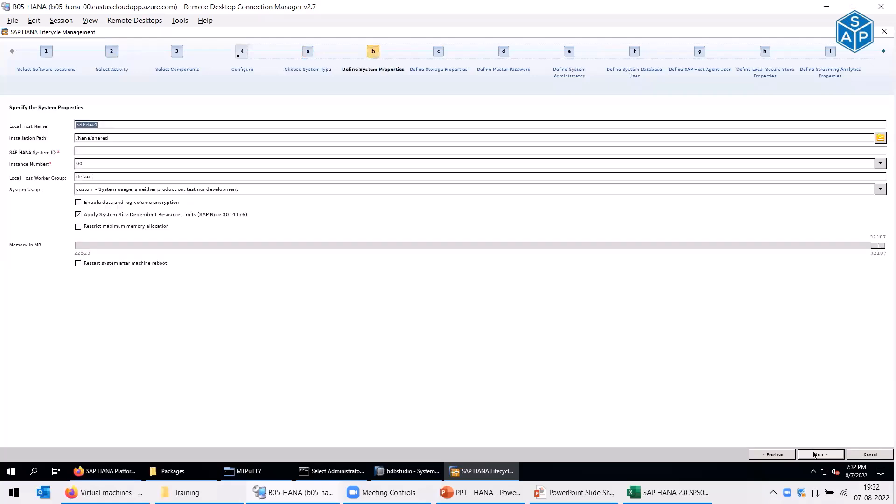
# - Set the system ID to H4Q and instance number to 02
pyautogui.click(85, 151)
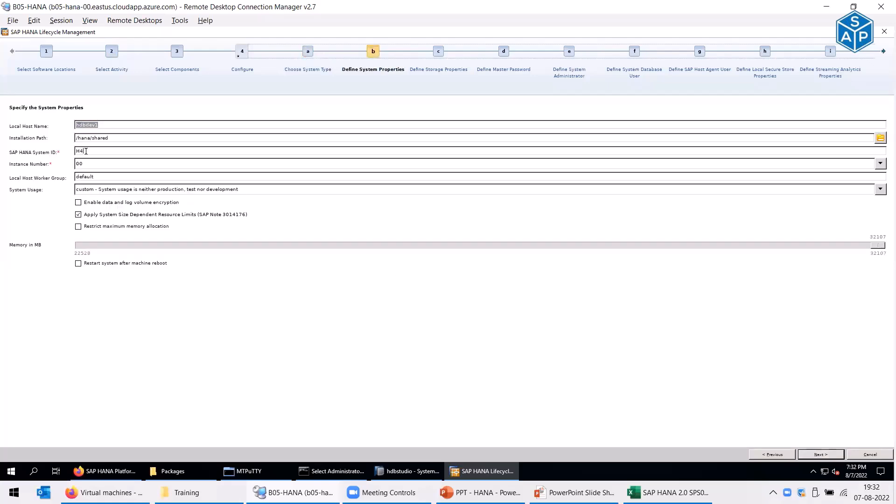
pyautogui.click(881, 163)
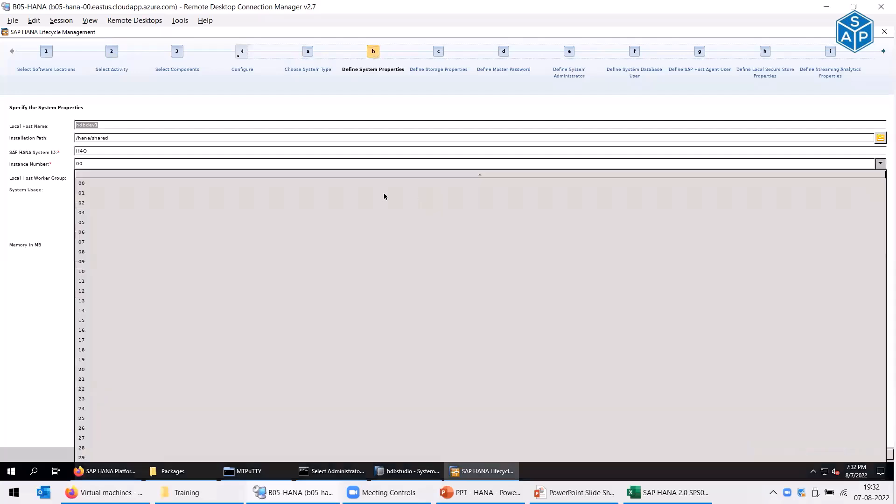
pyautogui.click(81, 204)
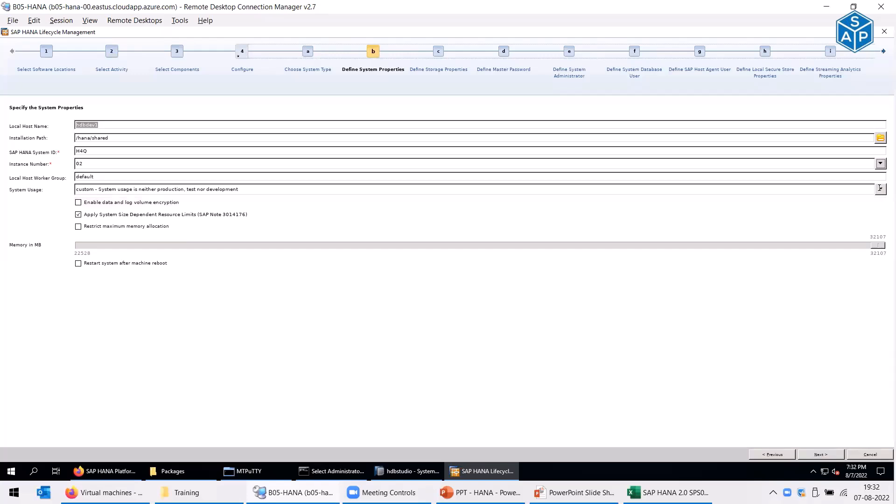
# - Set system usage to test, leaving memory unrestricted, and keep the default storage paths
pyautogui.click(743, 189)
pyautogui.click(140, 209)
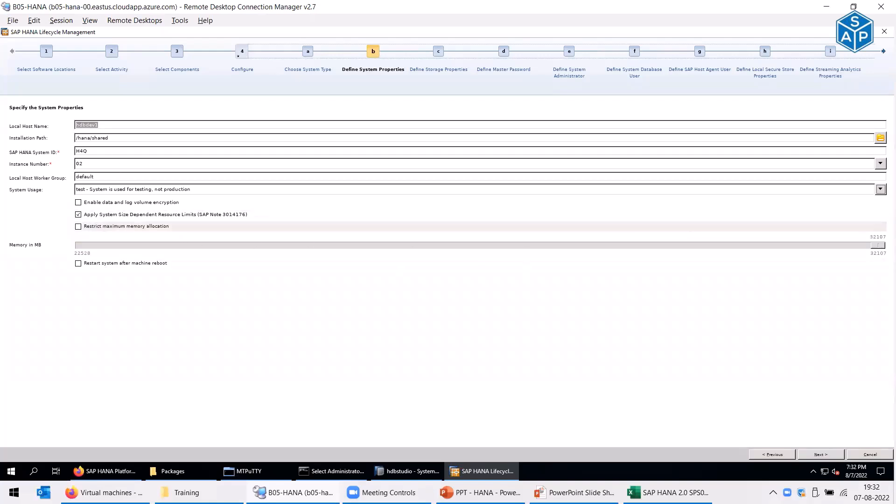
pyautogui.click(87, 151)
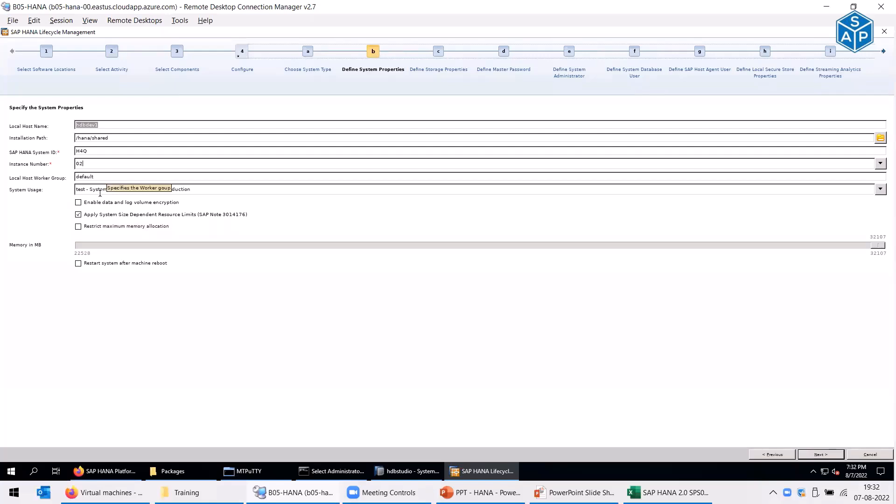
pyautogui.click(806, 455)
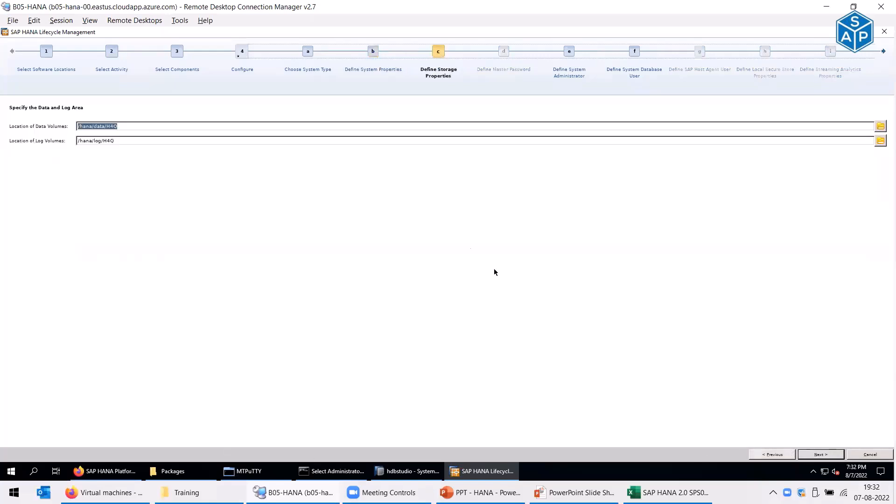
pyautogui.click(812, 455)
# - Retrieve the saved password from clipboard history in a scratch Run box and copy it
pyautogui.press('super+r')
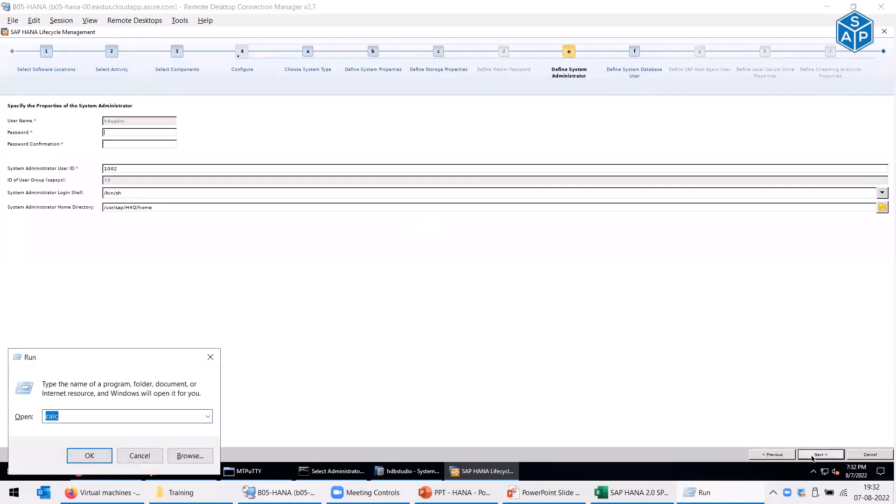
pyautogui.press('BackSpace')
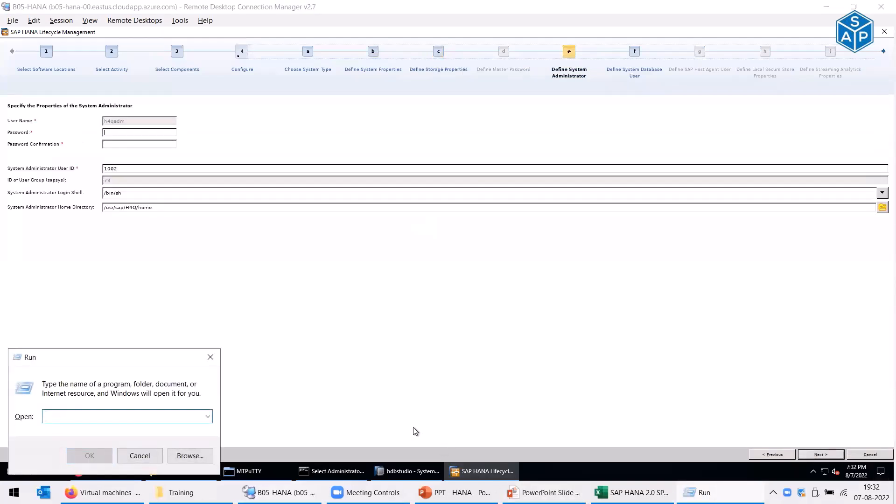
pyautogui.press('super+v')
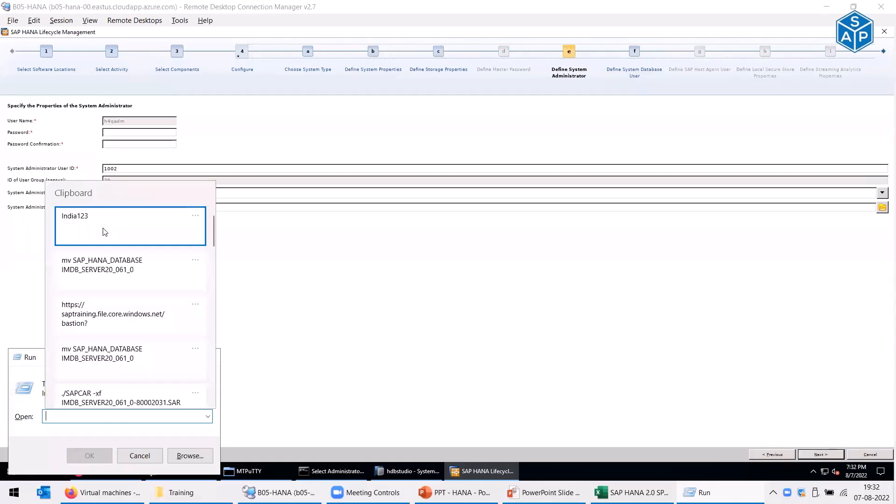
pyautogui.click(101, 231)
pyautogui.hotkey('ctrl', 'a')
pyautogui.click(135, 453)
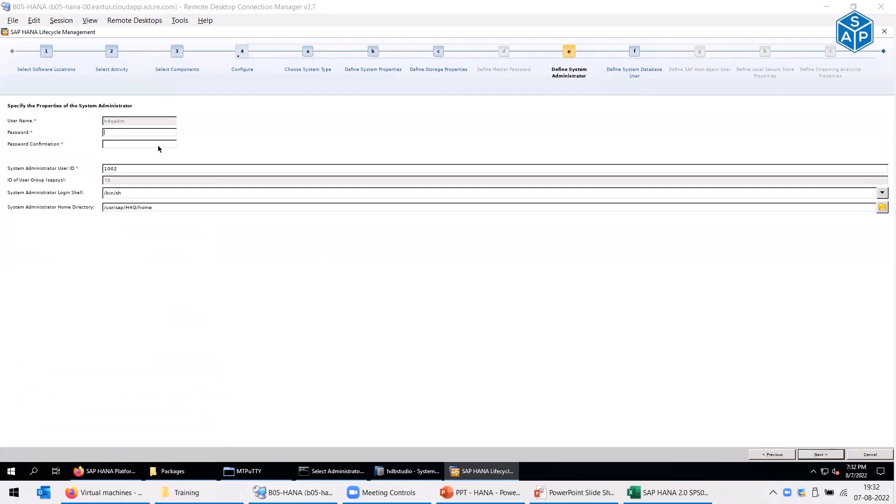
# - Paste the password into the sidadm and SYSTEM password and confirmation fields, reaching Review & Confirm
pyautogui.hotkey('ctrl', 'v')
pyautogui.press('Tab')
pyautogui.hotkey('ctrl', 'v')
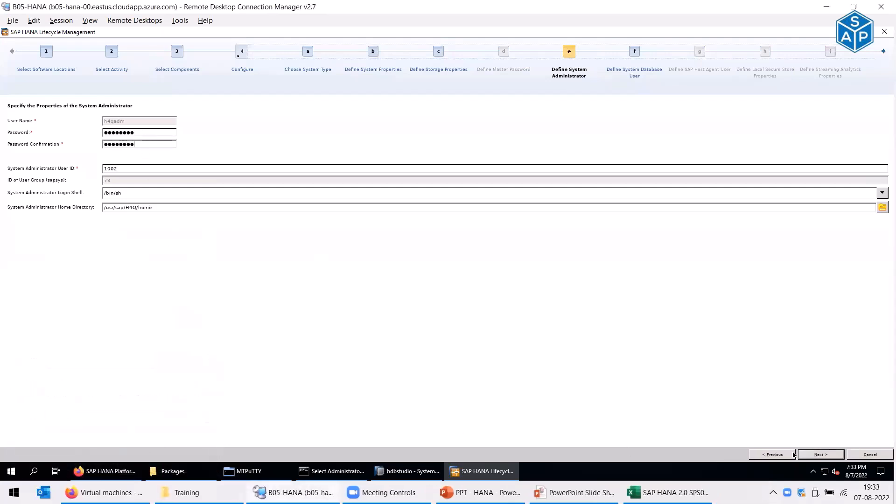
pyautogui.click(814, 454)
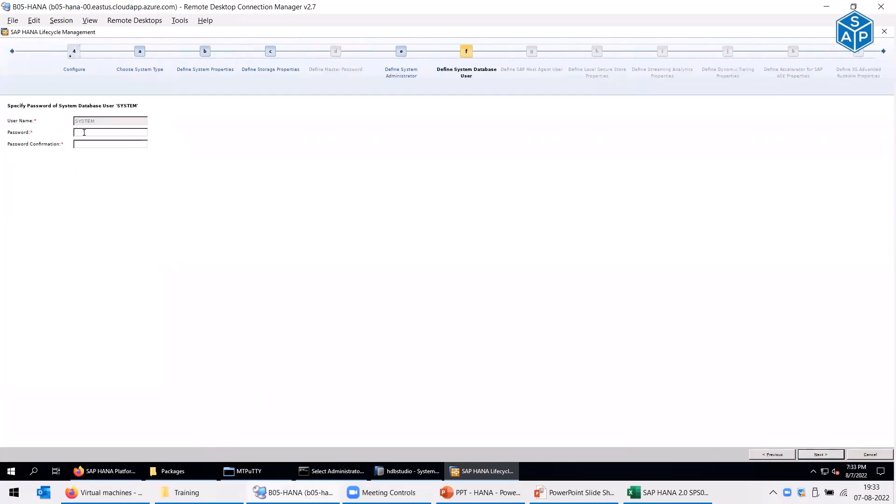
pyautogui.hotkey('ctrl', 'v')
pyautogui.press('Tab')
pyautogui.hotkey('ctrl', 'v')
pyautogui.click(821, 455)
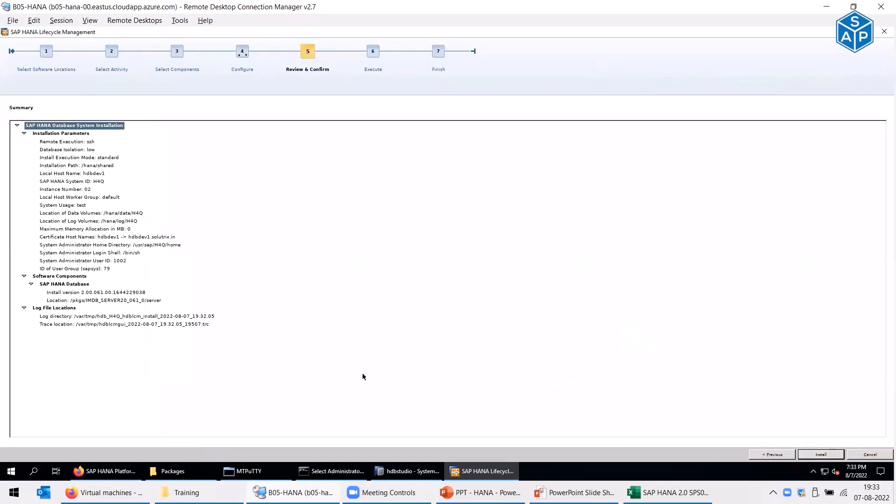
# - Start the H4Q installation and let it progress to configuring the database instance
pyautogui.click(820, 455)
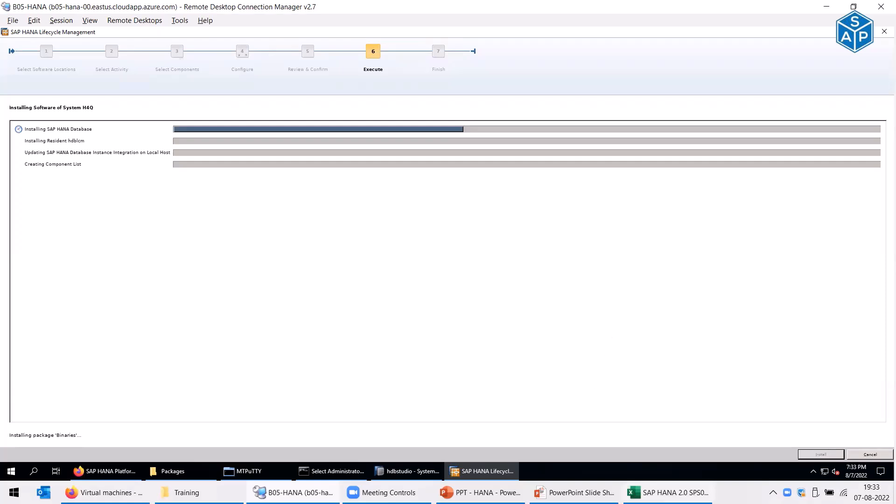
pyautogui.moveTo(668, 492)
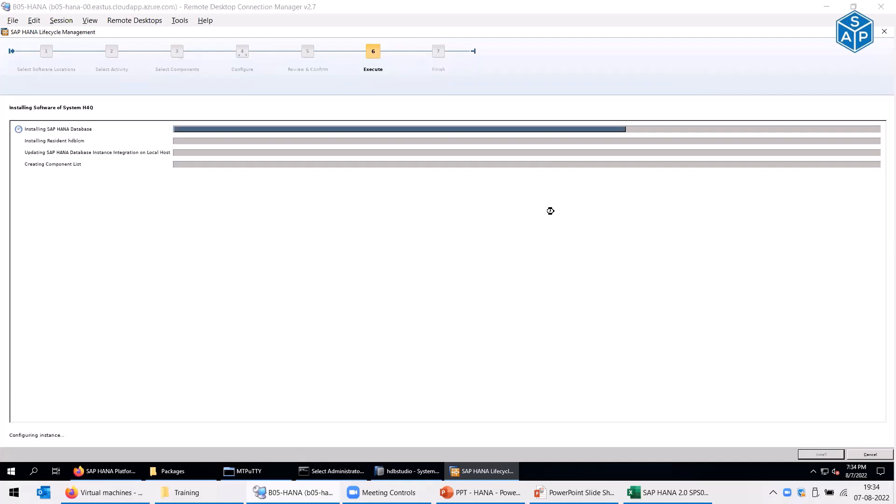
# - Switch to the PowerPoint slide show and scroll back to the SAP HANA Multiple-Host System slide
pyautogui.click(555, 493)
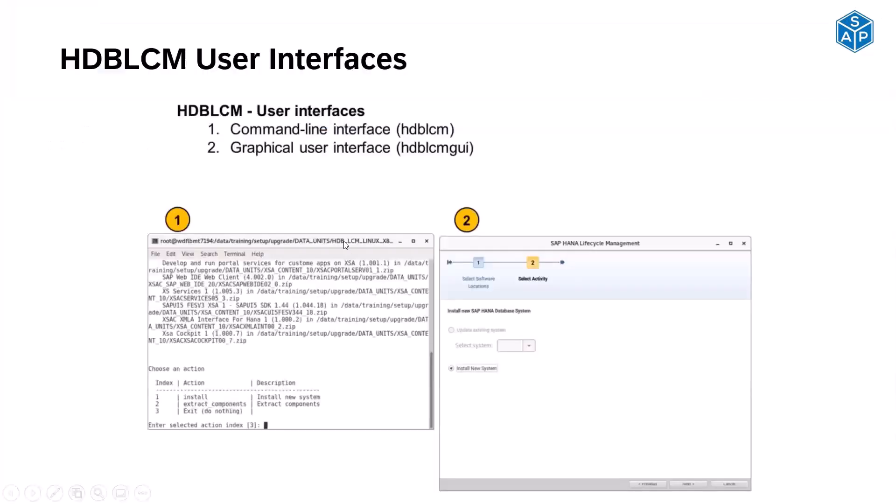
pyautogui.scroll(4, 342, 195)
pyautogui.scroll(4, 342, 194)
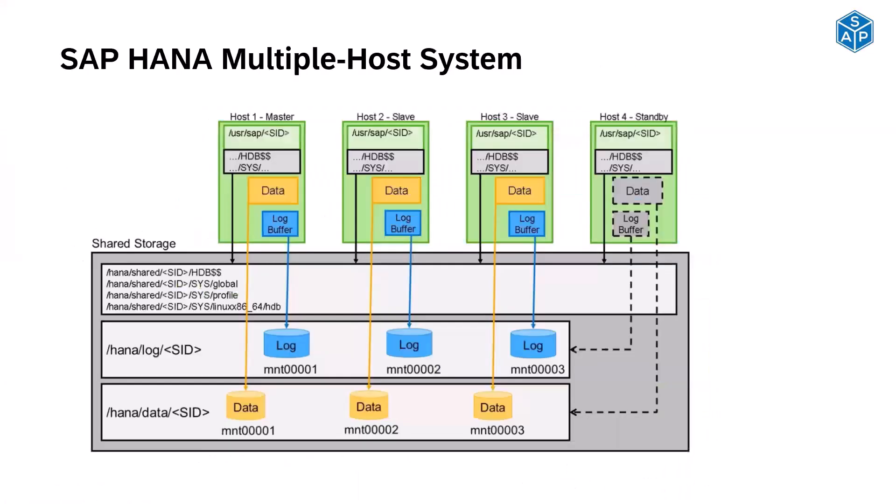
pyautogui.scroll(2, 354, 121)
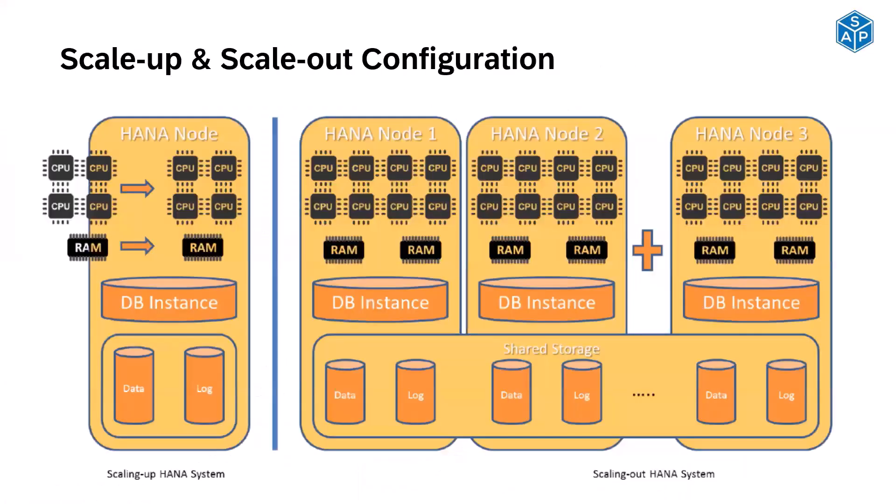
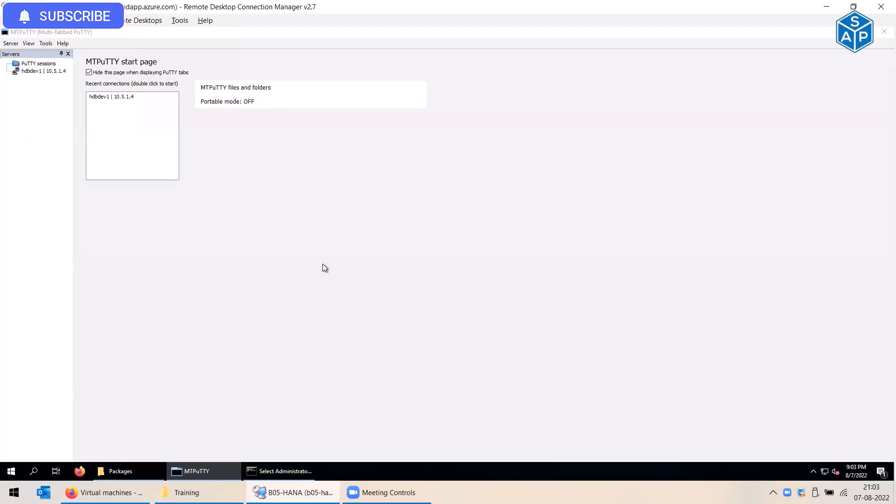
# - Close the MTPuTTY window with the hdbdev1 session to bring up the Quit MTPuTTY prompt
pyautogui.click(885, 31)
# - Quit MTPuTTY, close the command prompt with exit, and close the Packages folder
pyautogui.click(416, 275)
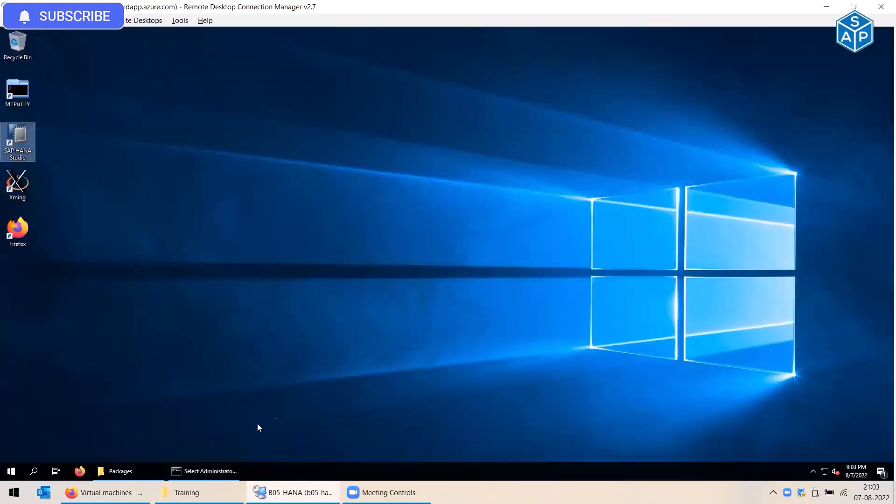
pyautogui.click(197, 478)
pyautogui.write('exit')
pyautogui.press('Return')
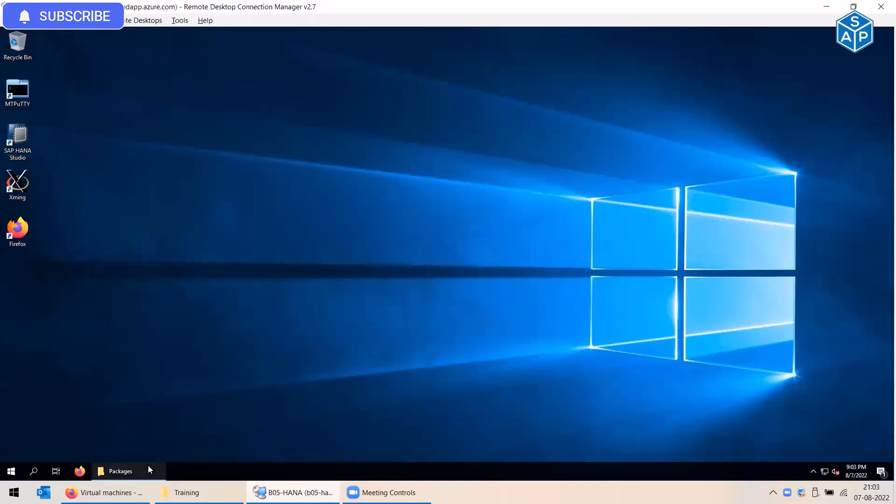
pyautogui.click(131, 470)
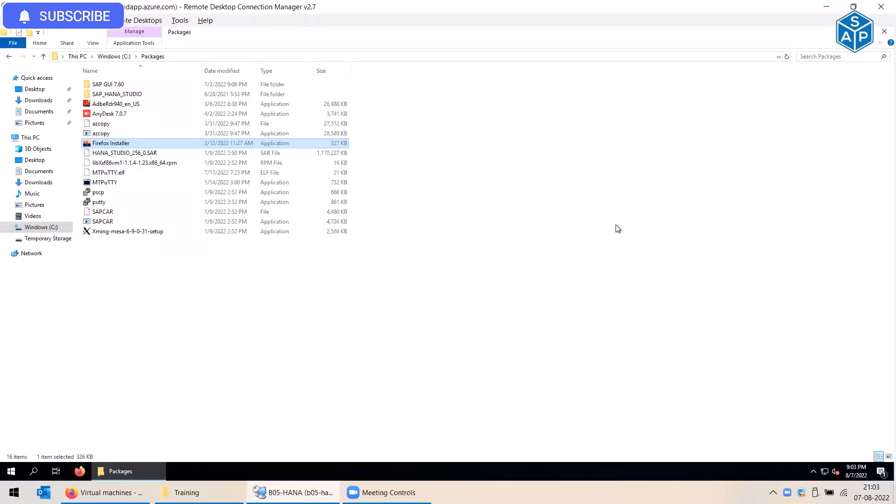
pyautogui.click(882, 31)
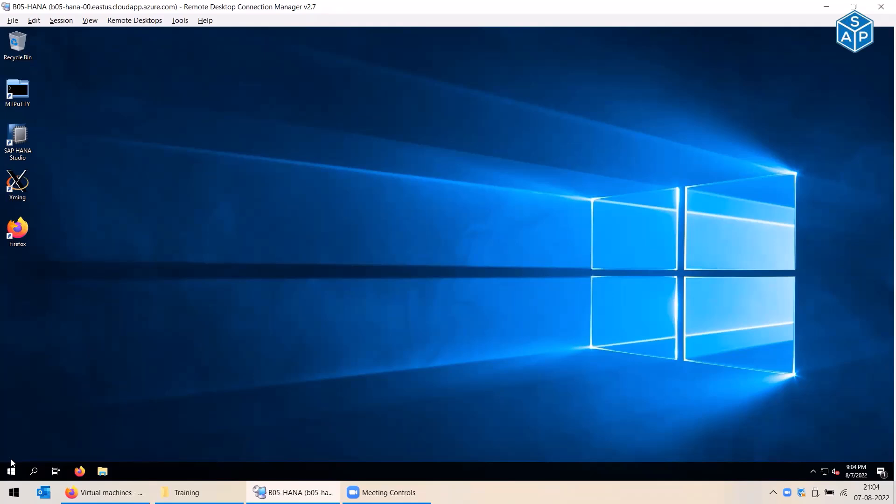
# - In the Azure VM list, select B05-HANA-00-bastion and B05-HANA-00-hdbdev1
pyautogui.rightClick(11, 472)
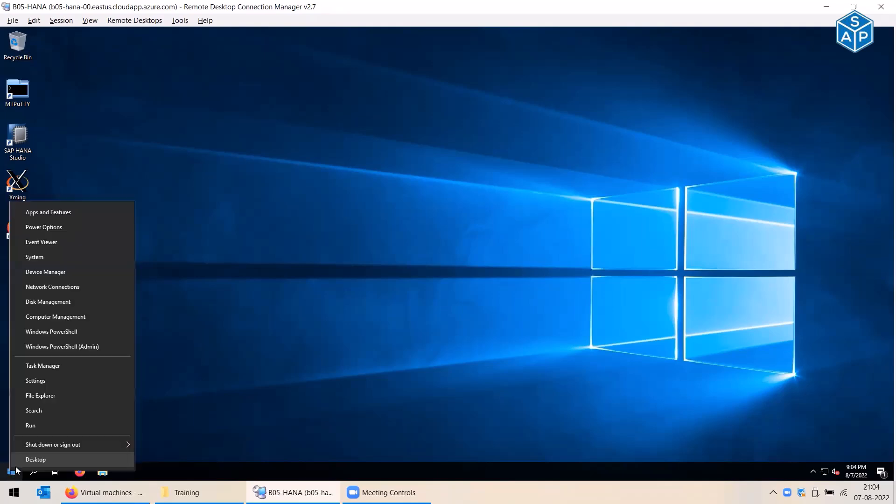
pyautogui.click(213, 397)
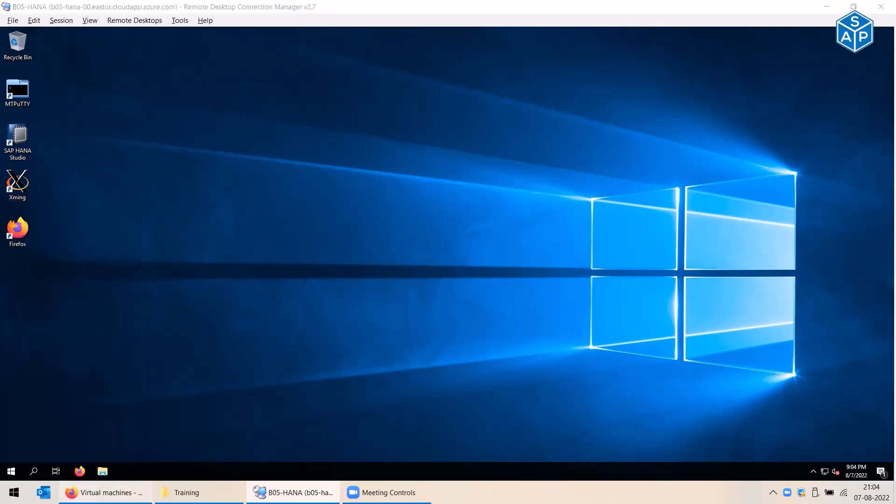
pyautogui.click(107, 493)
pyautogui.click(16, 214)
pyautogui.click(16, 231)
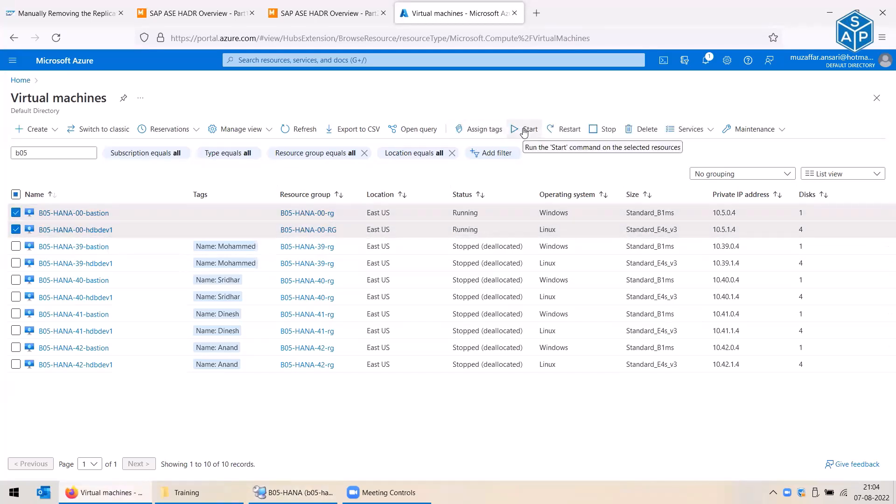
# - Stop the bastion and hdbdev1 VMs, confirm with Yes, and refresh the VM list
pyautogui.click(604, 129)
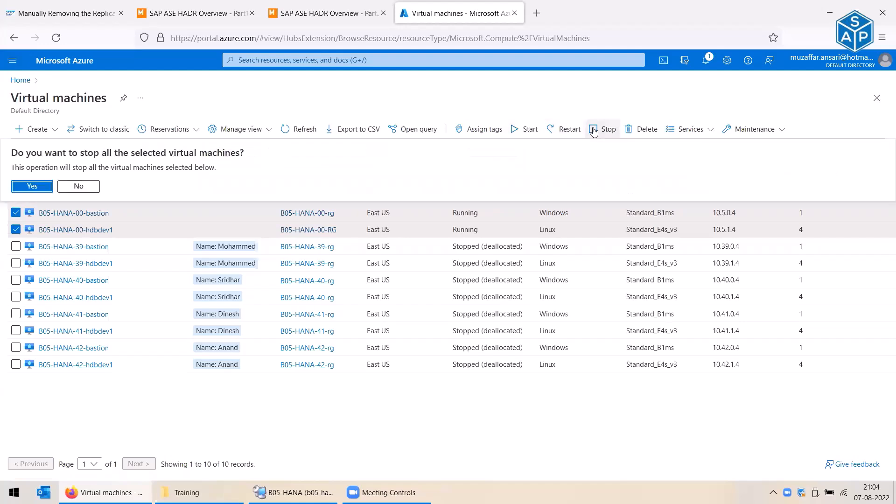
pyautogui.click(29, 194)
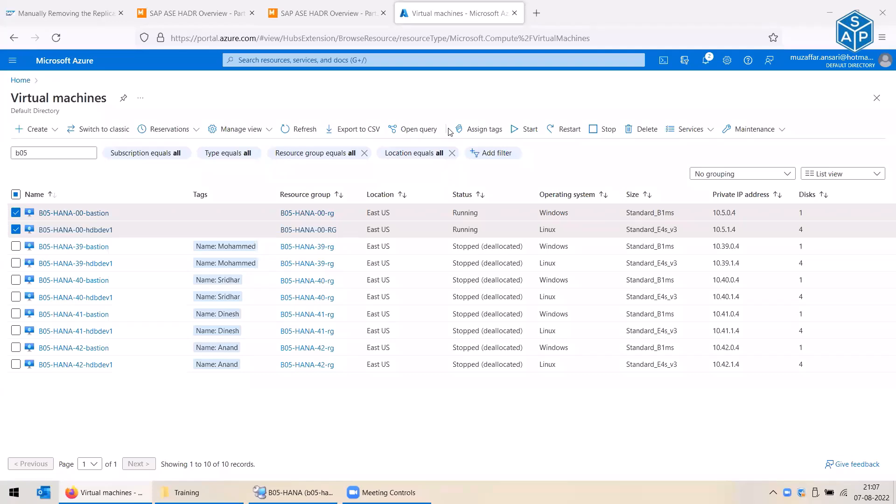
pyautogui.click(303, 129)
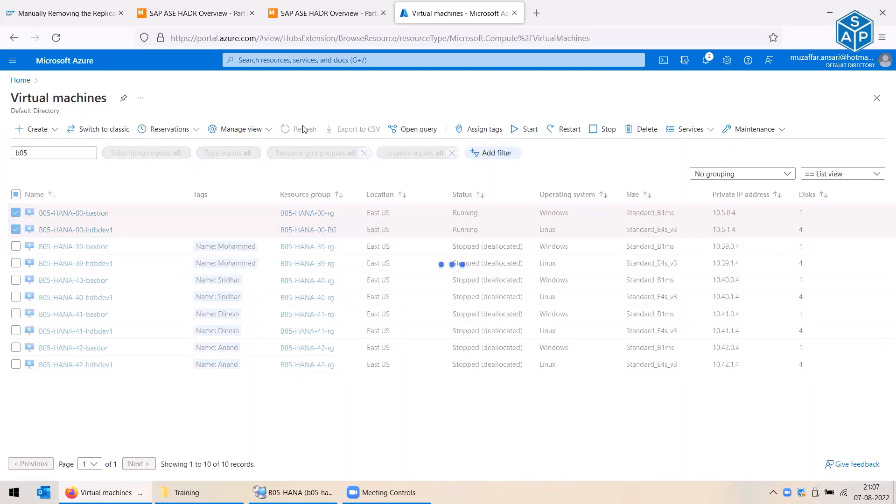